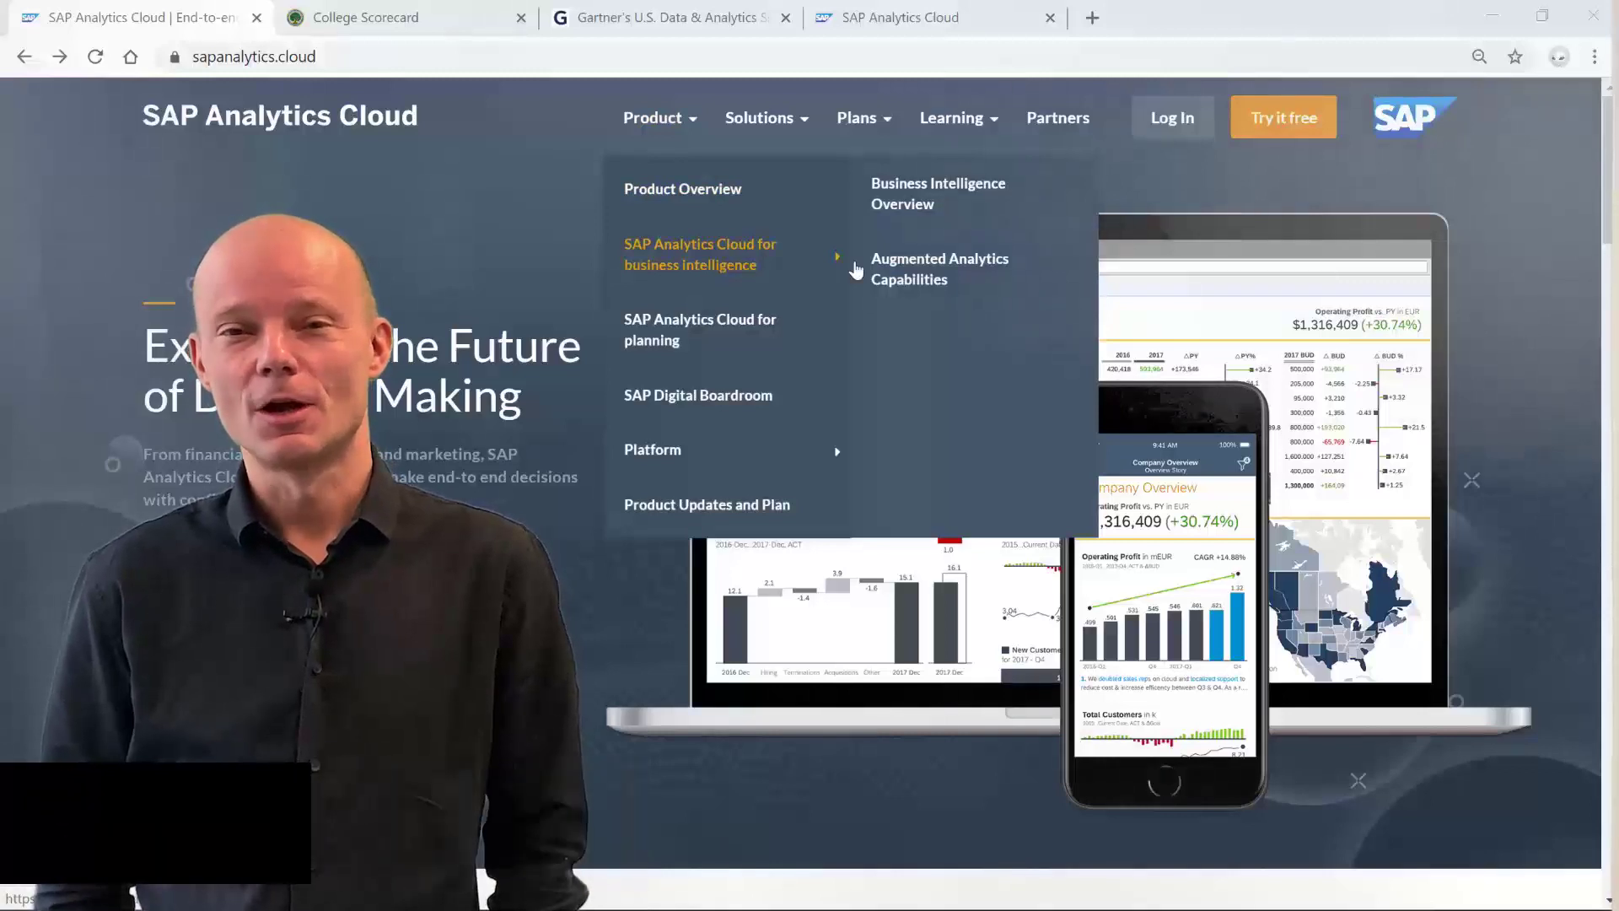
- Open the Augmented Analytics Capabilities page, browse its feature sections, and return to the top
click(905, 279)
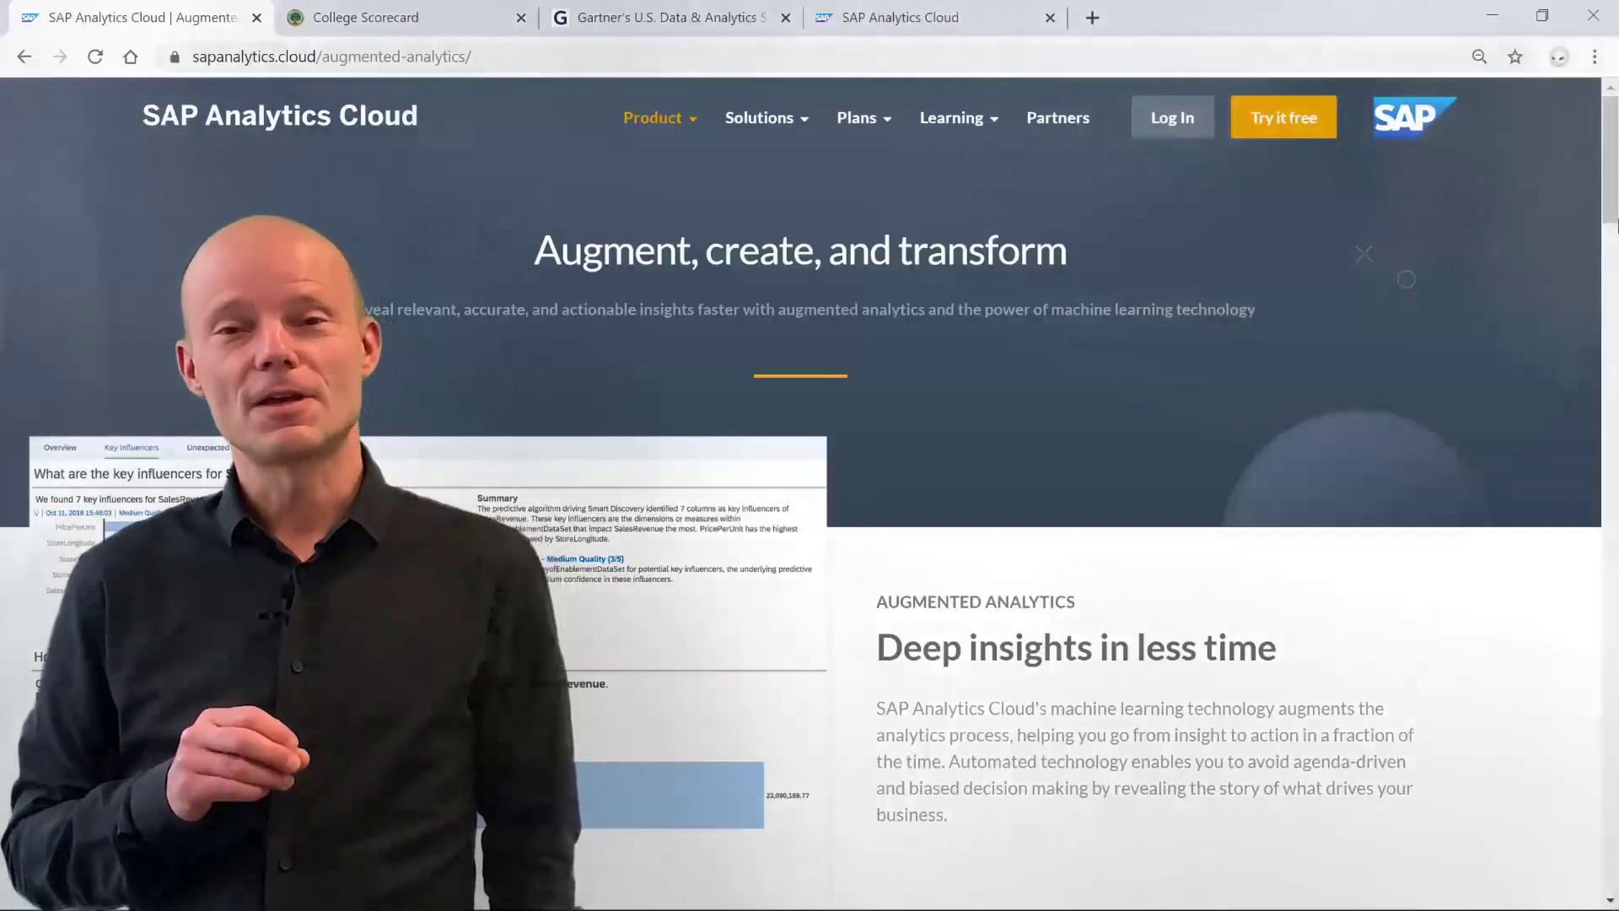
scroll(1616, 223, down, 5)
scroll(1616, 223, down, 4)
scroll(1616, 224, down, 2)
scroll(1616, 223, down, 4)
scroll(1616, 223, down, 2)
scroll(928, 506, down, 5)
scroll(927, 506, down, 4)
scroll(927, 505, down, 5)
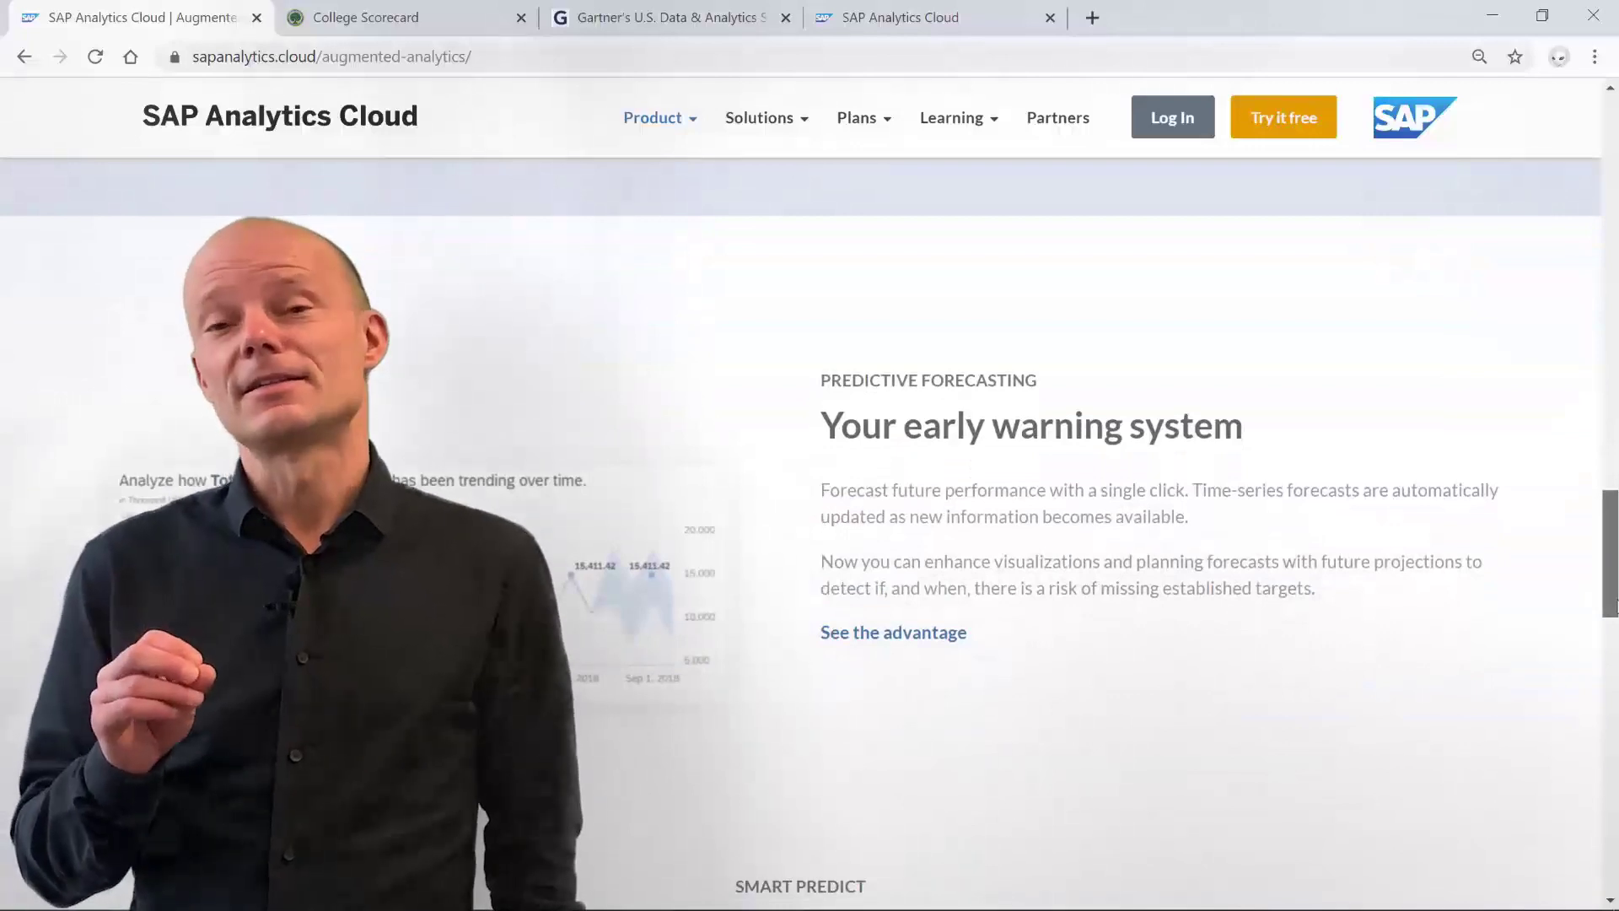
drag(1615, 605, 1615, 162)
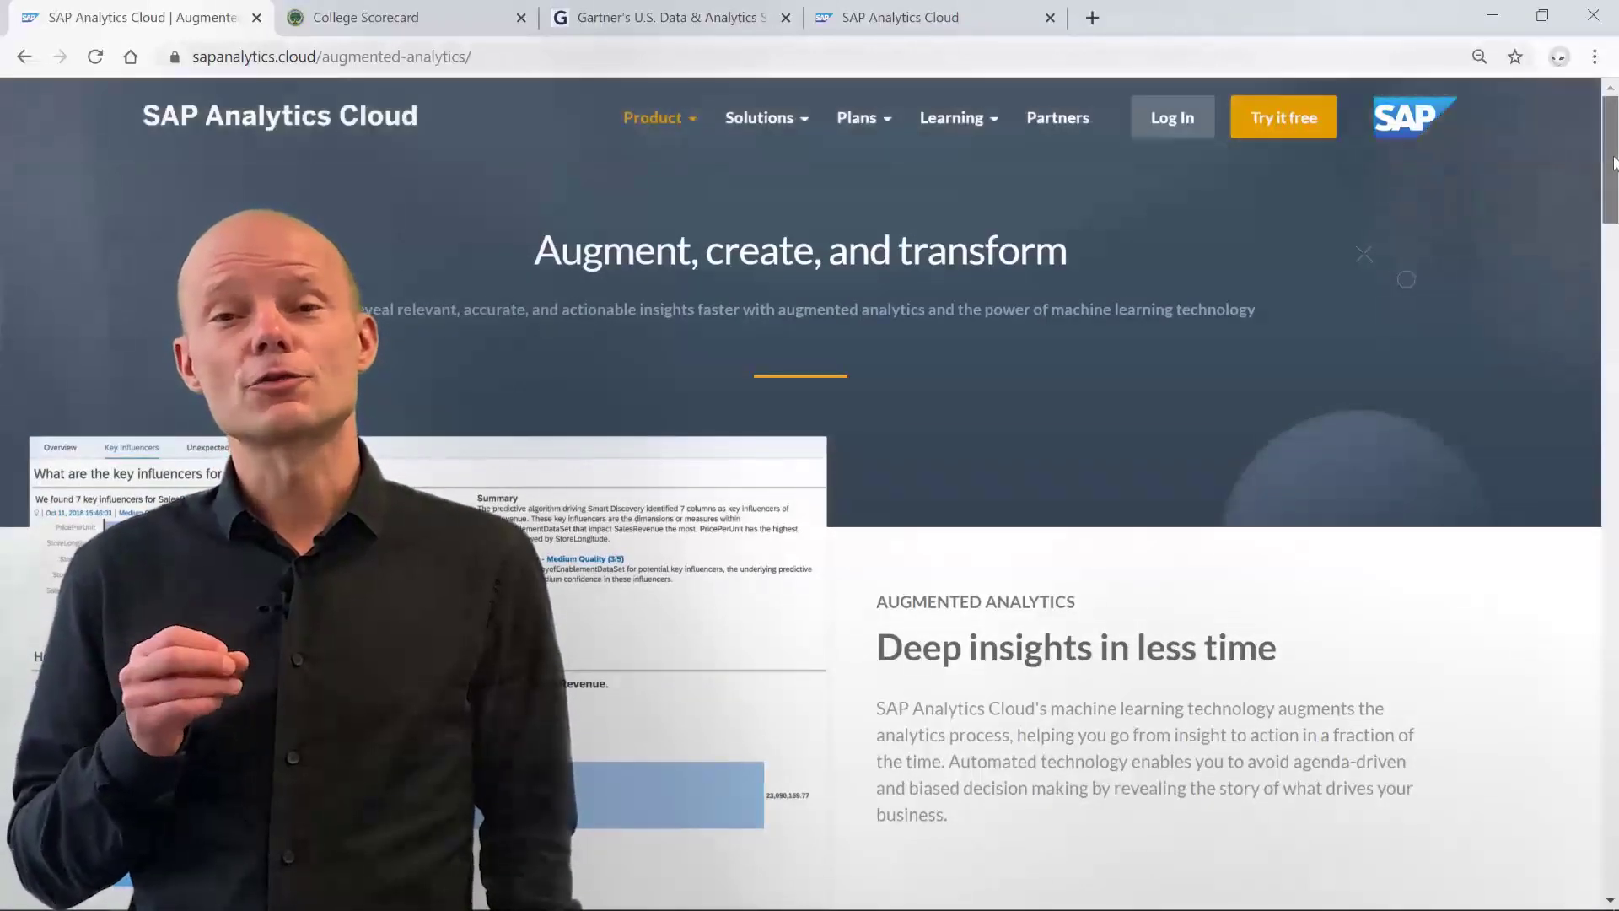
- On College Scorecard, search for schools offering four-year Bachelor's degrees
click(427, 24)
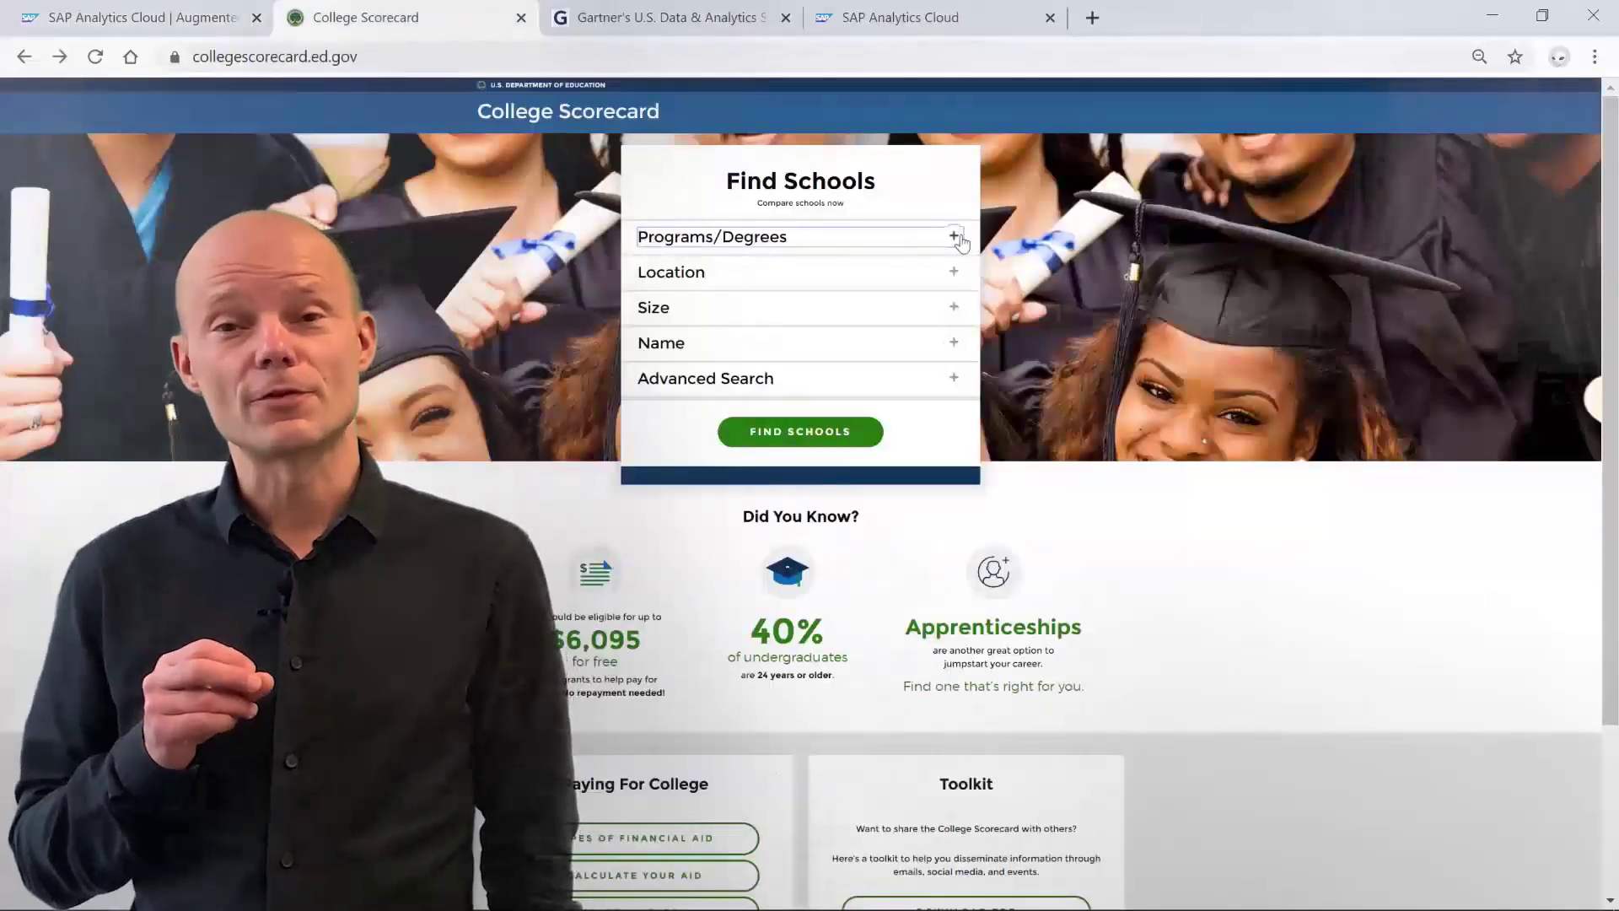
click(957, 237)
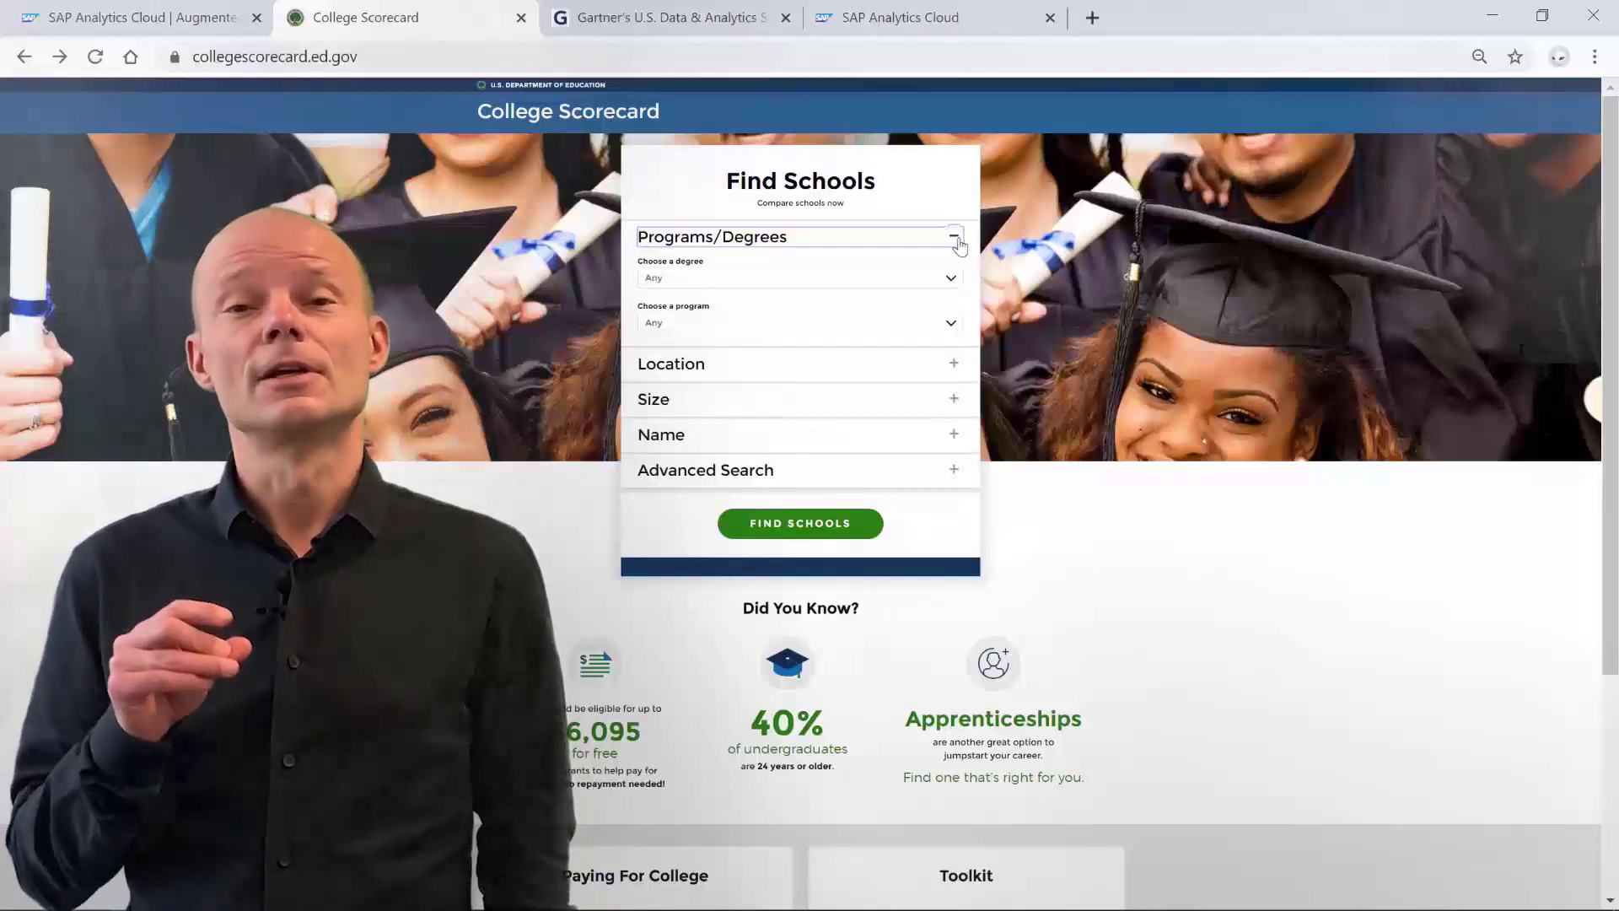
click(950, 279)
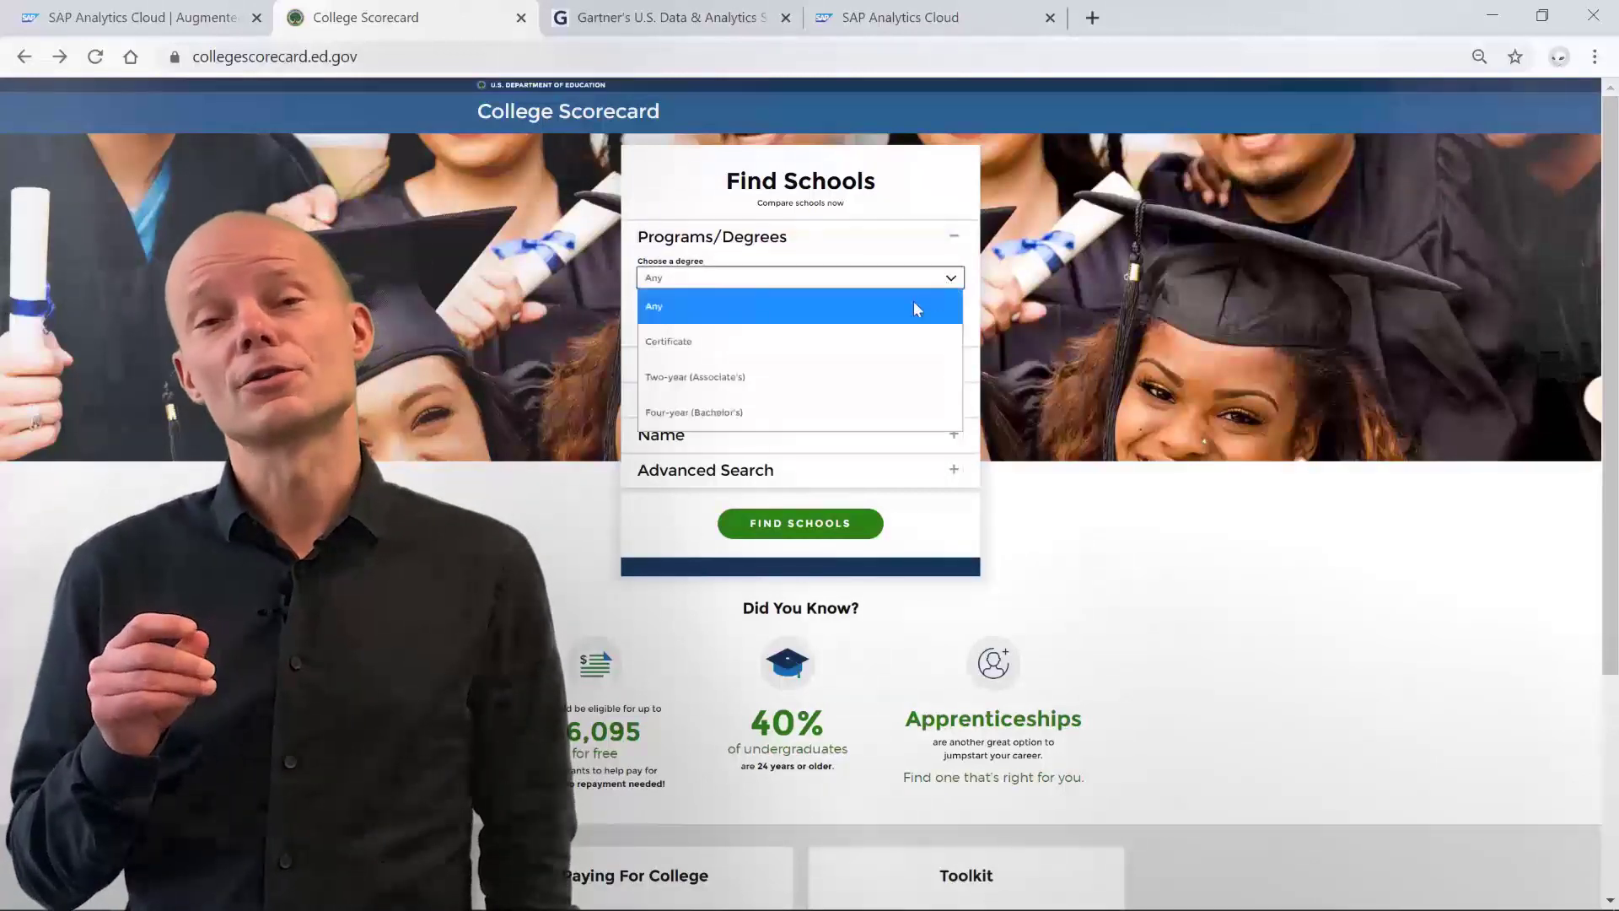
click(806, 427)
click(799, 524)
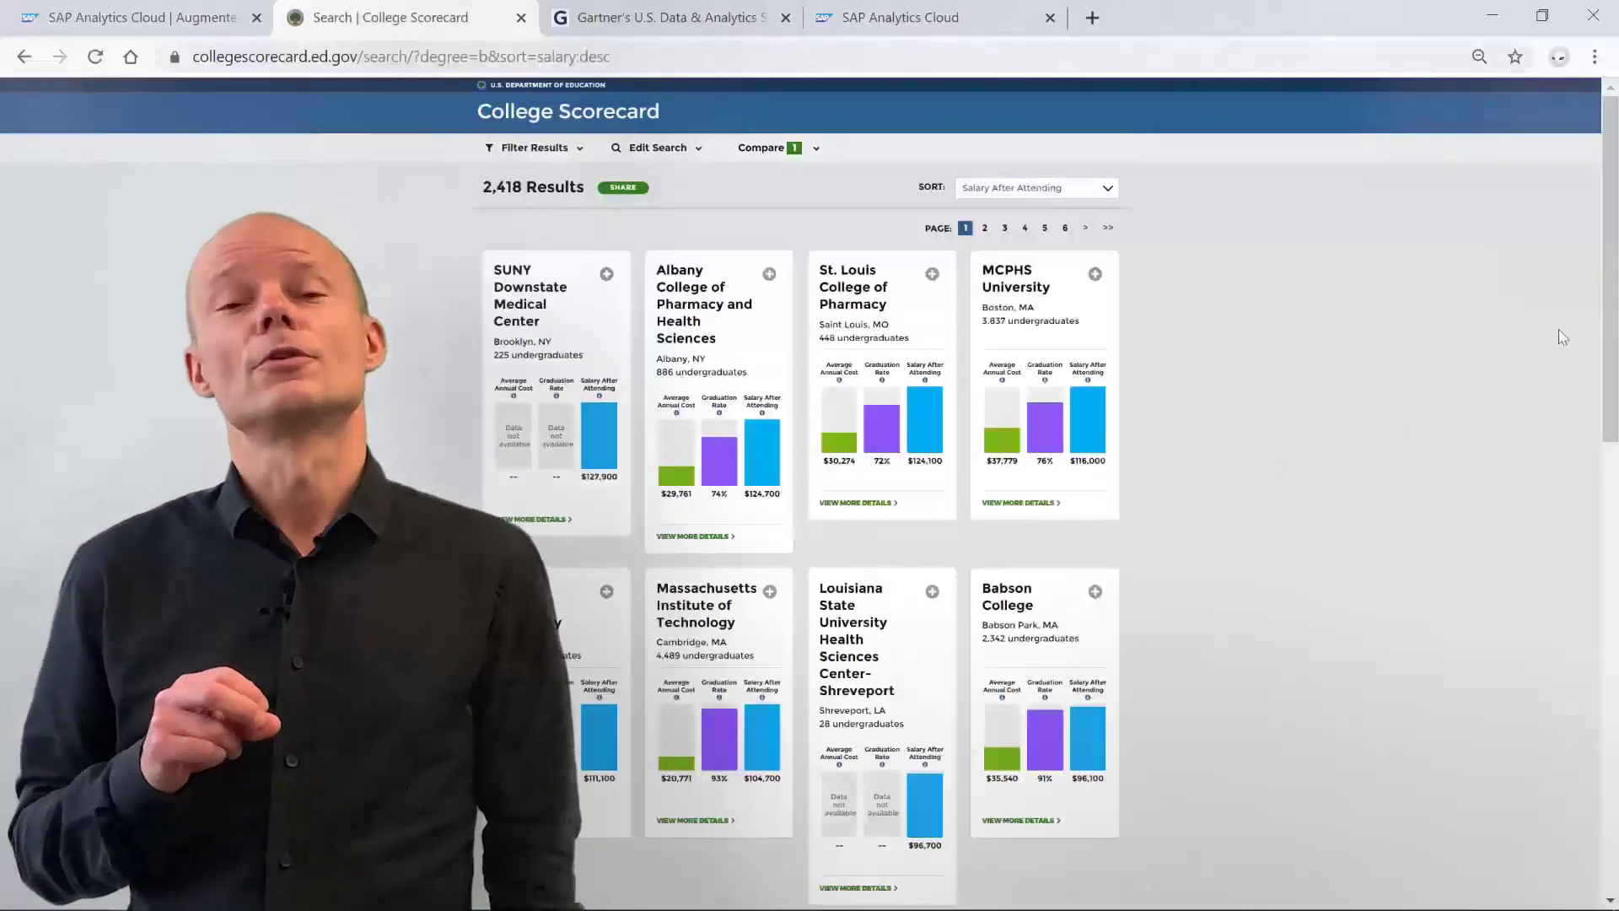
- Browse the results, then download the most recent data file from the Data page
mouse_move(1610, 329)
mouse_down()
mouse_move(1587, 555)
mouse_move(1601, 806)
mouse_up()
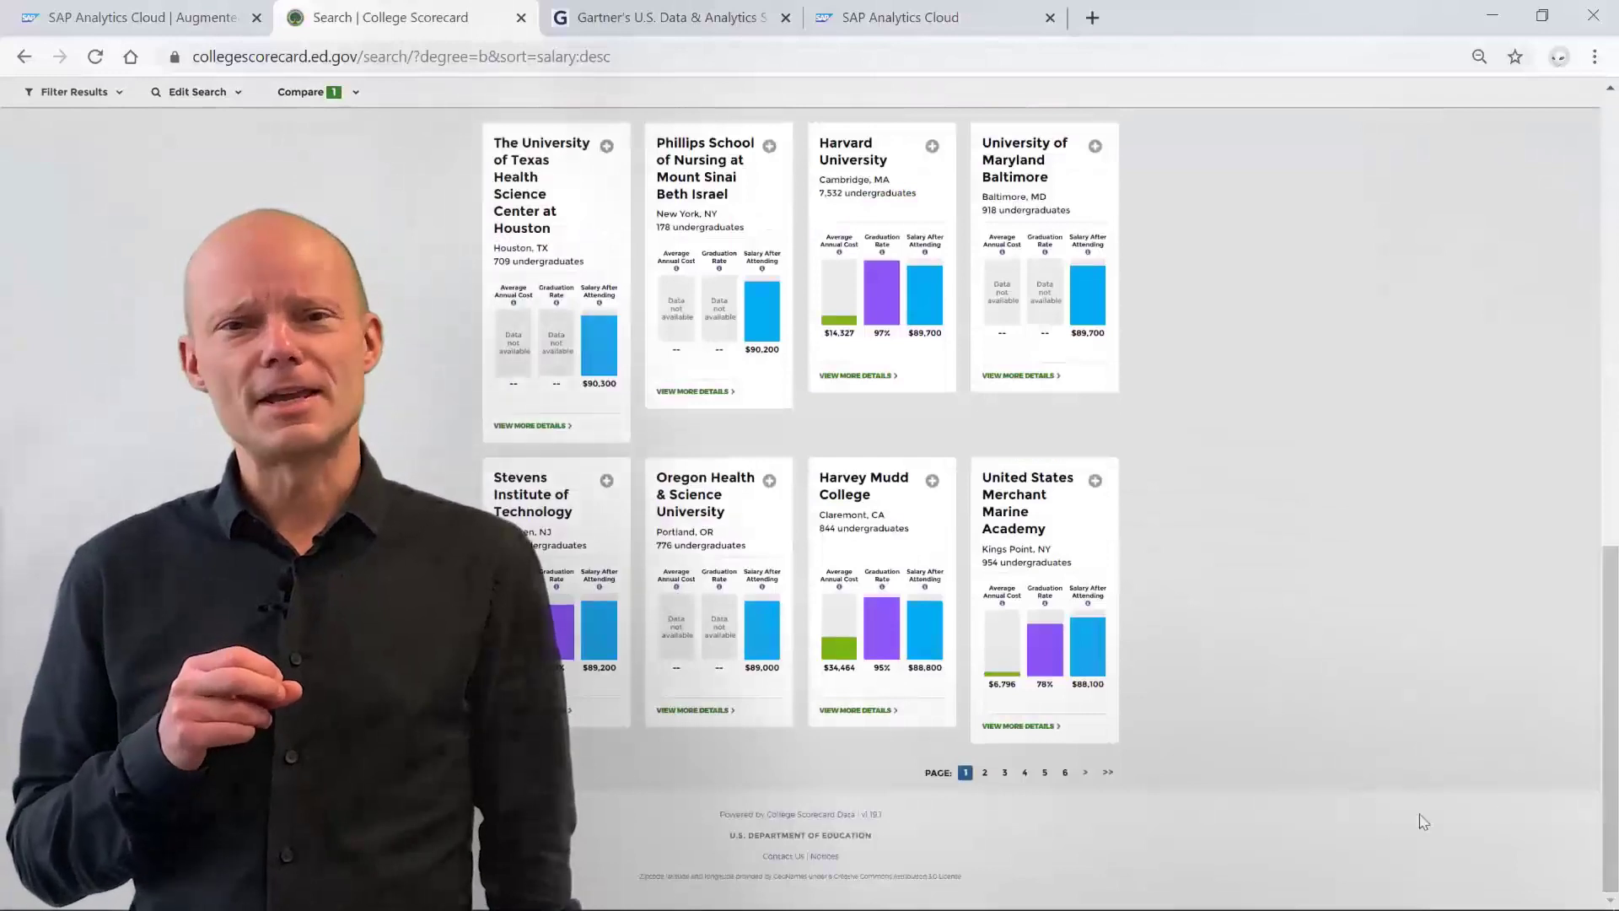
click(812, 815)
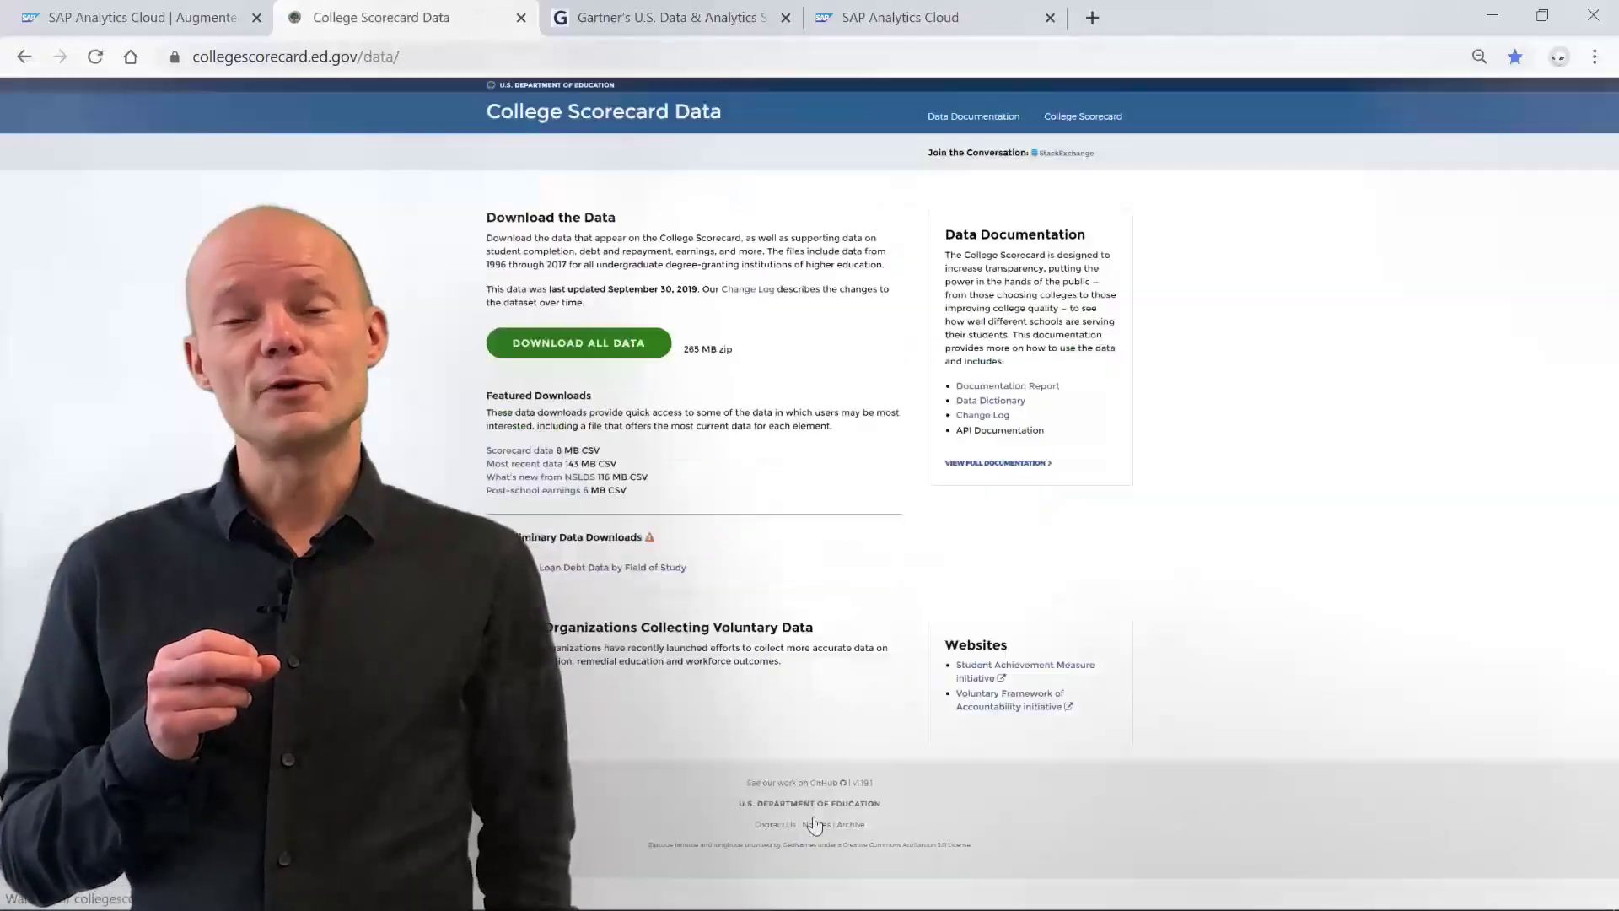
click(516, 463)
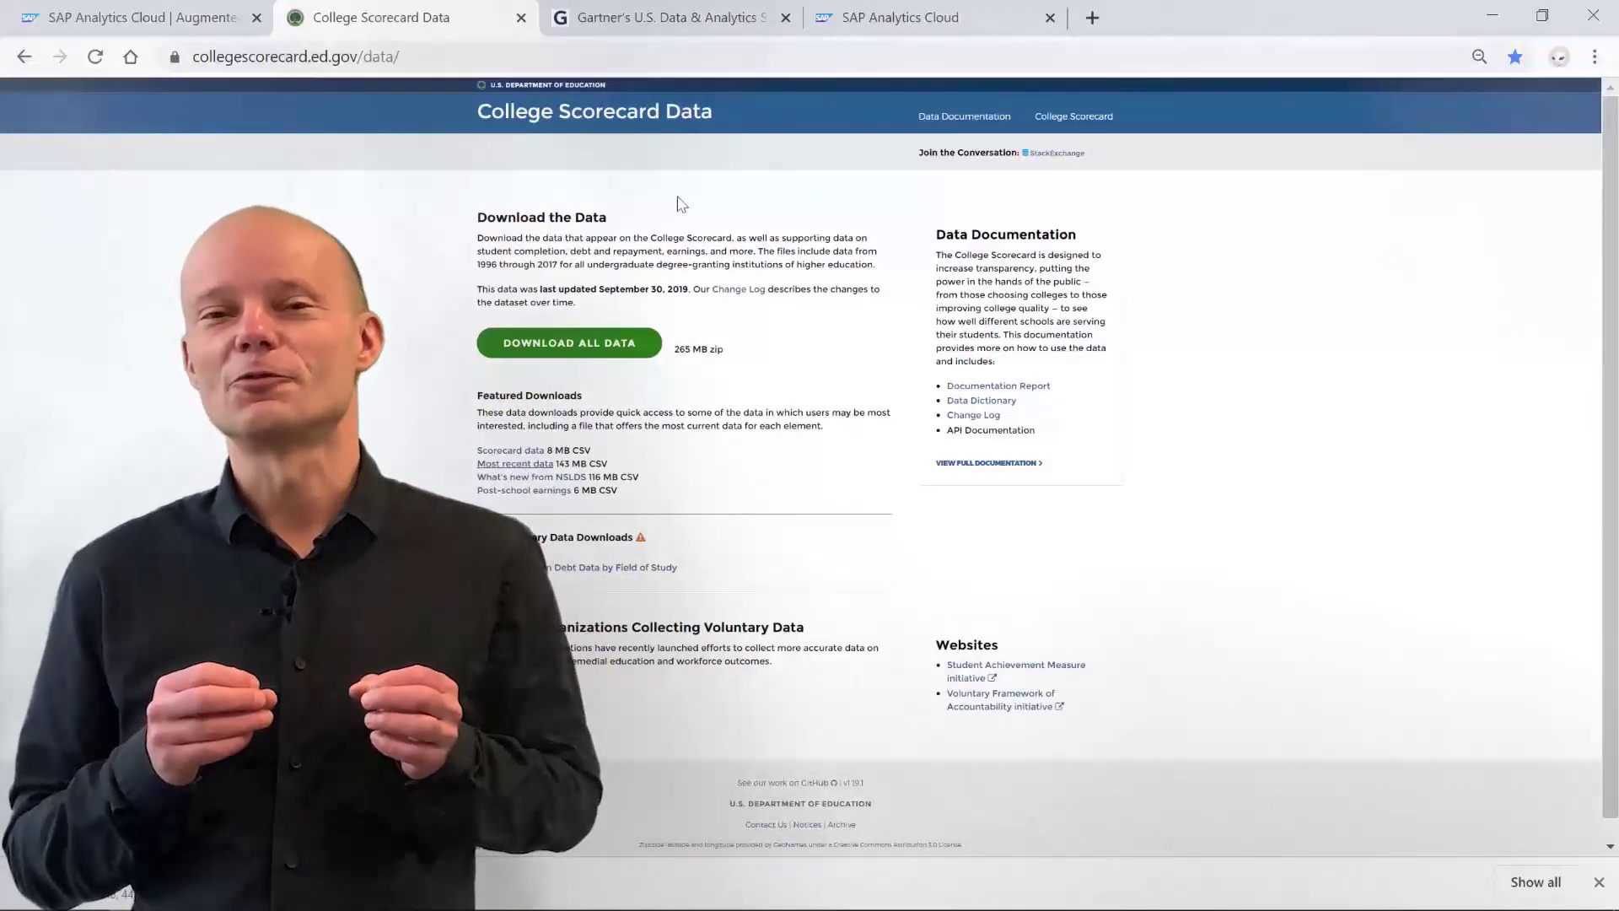
- View the Gartner summit bake-off blog post, then return to the SAP Analytics Cloud dataset
click(670, 17)
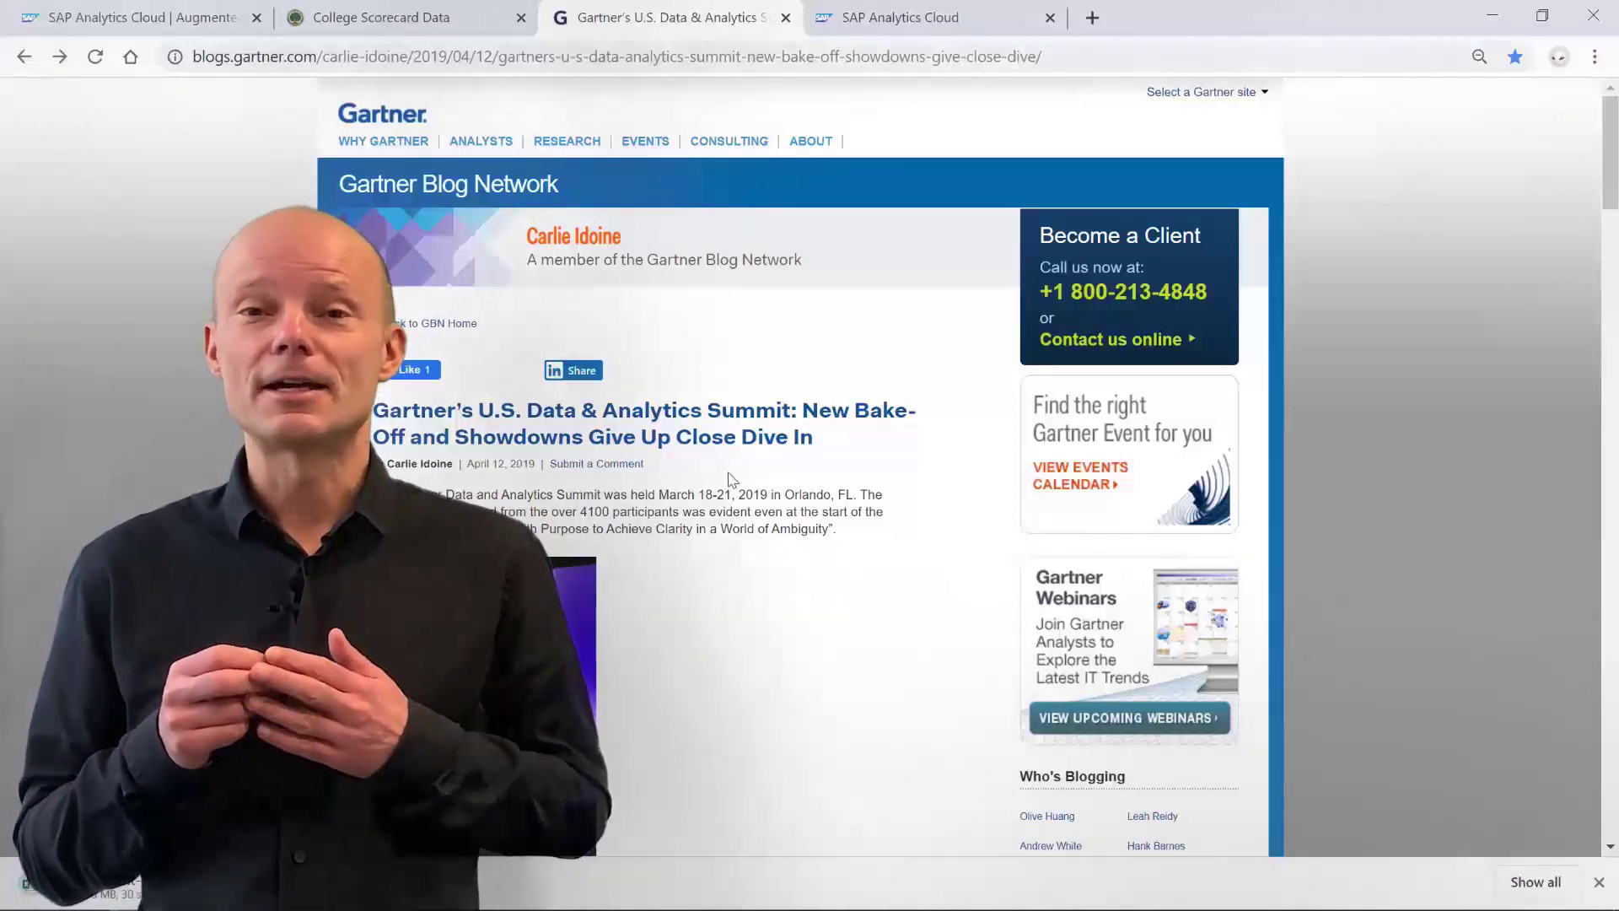
click(936, 26)
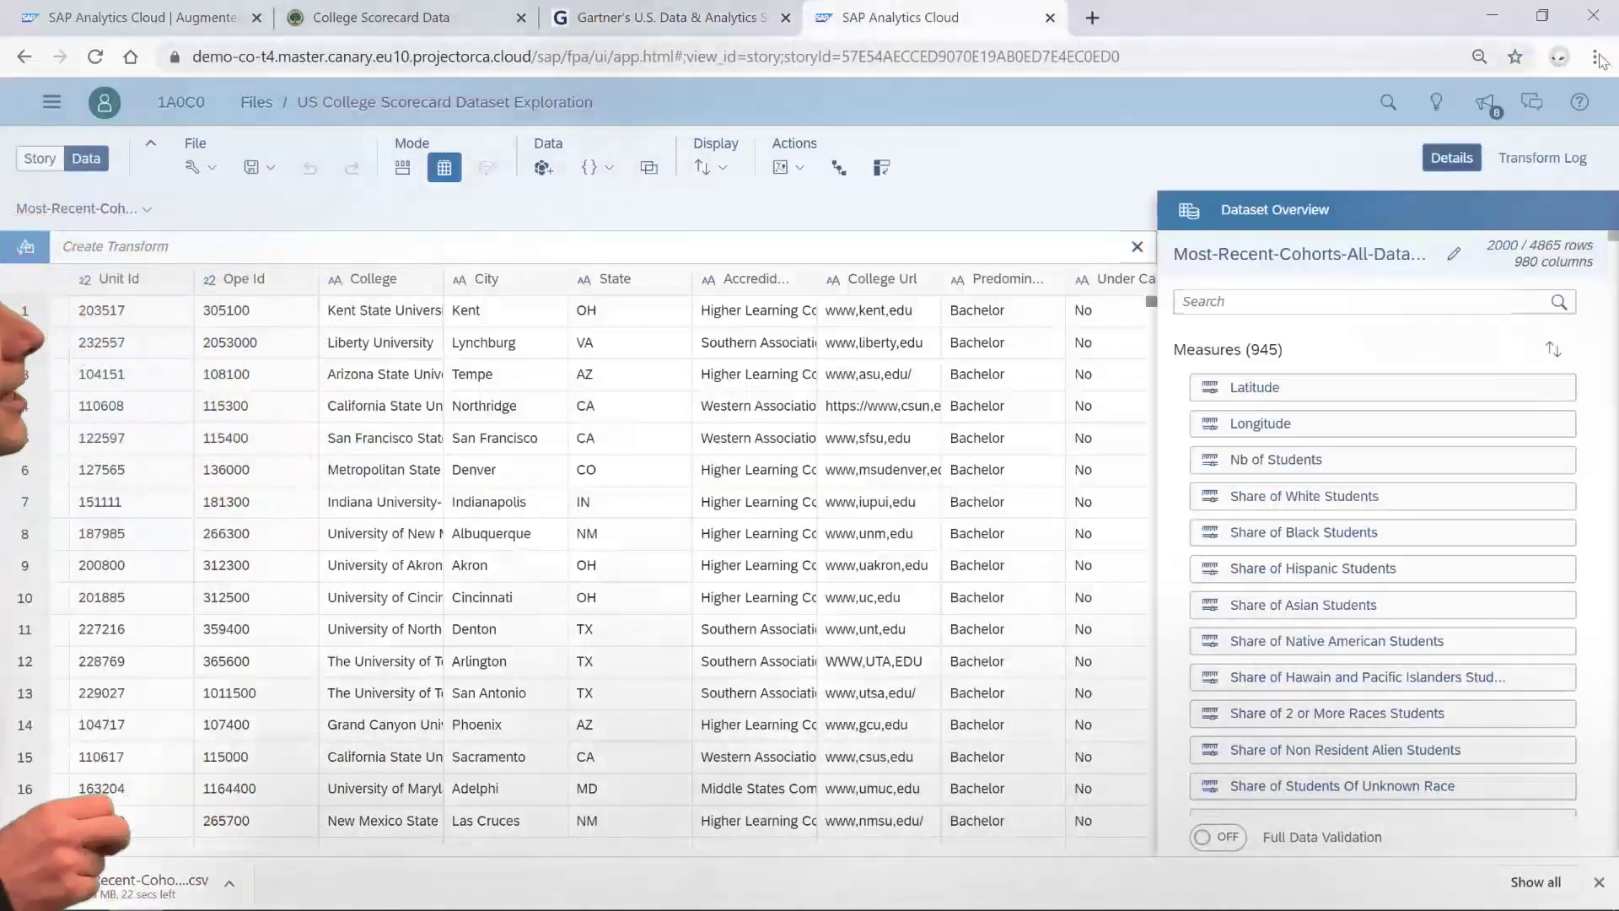
- Put Chrome in full screen and widen the College column to show full school names
click(1600, 56)
click(1587, 263)
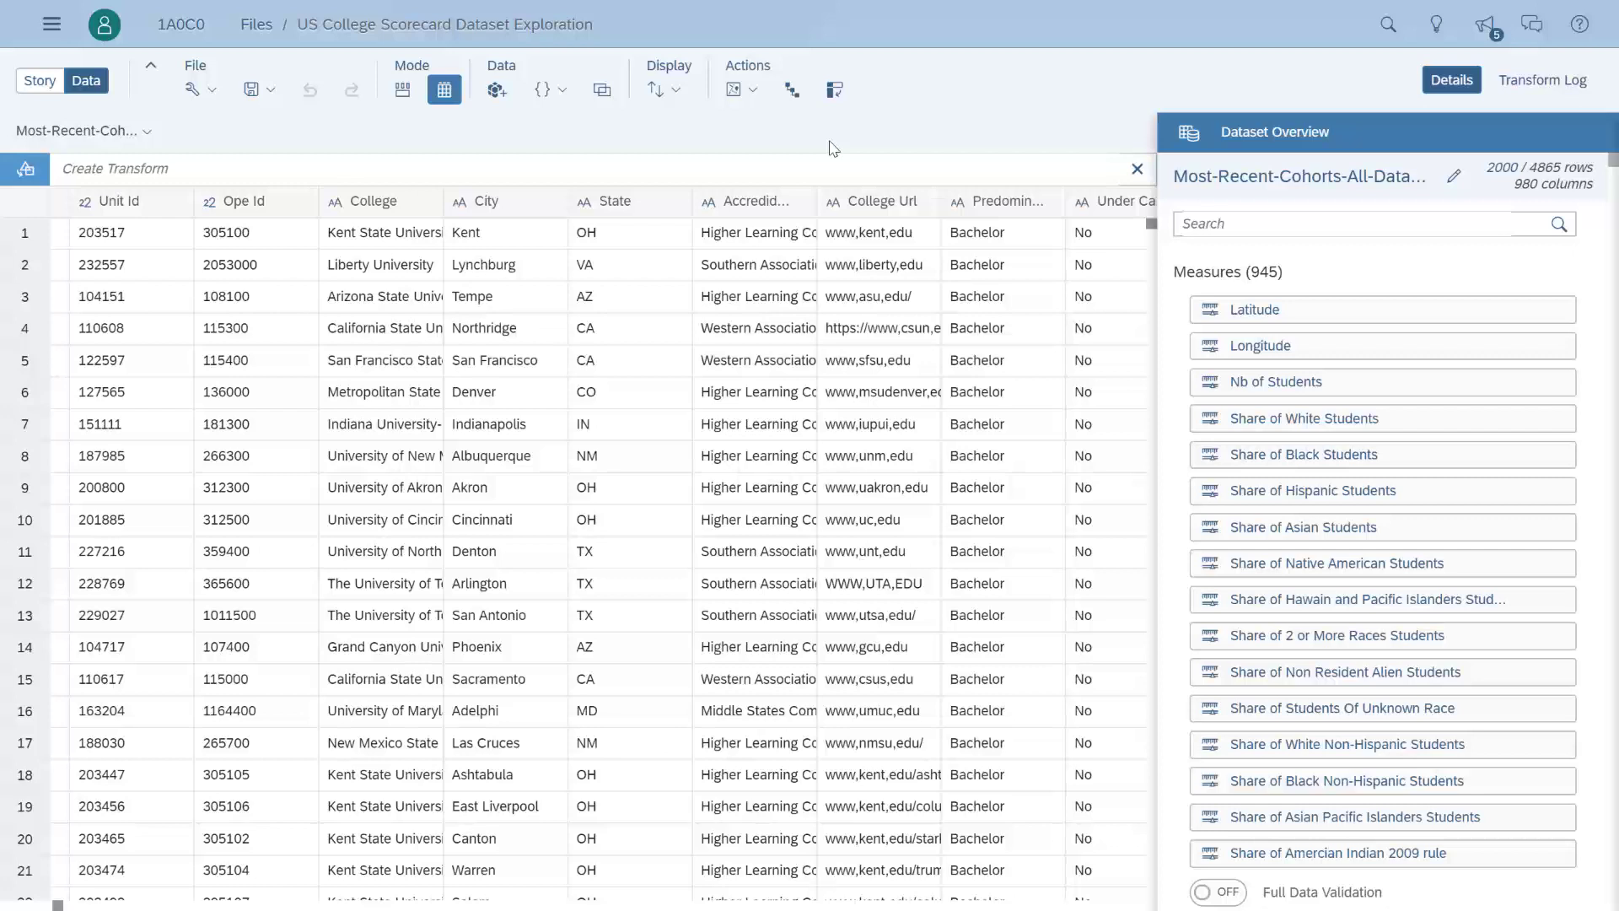
drag(440, 200, 613, 225)
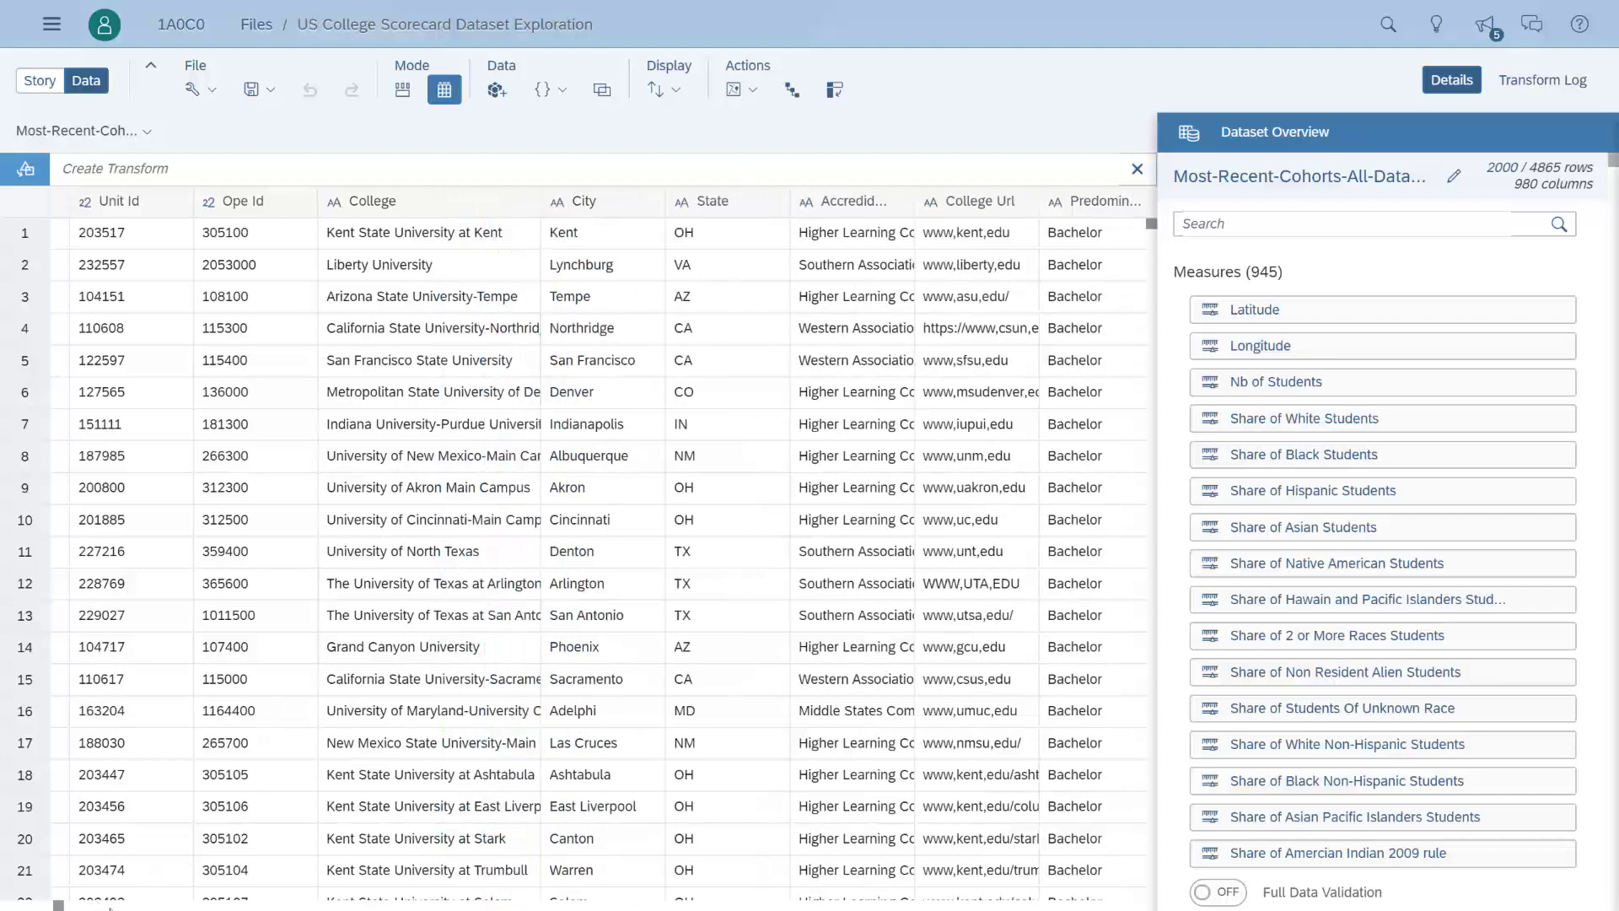
scroll(110, 908, right, 5)
- Use column search to jump to Students (UG), Degrees Awarded and Instructional expenditures
scroll(110, 909, right, 5)
scroll(126, 907, right, 5)
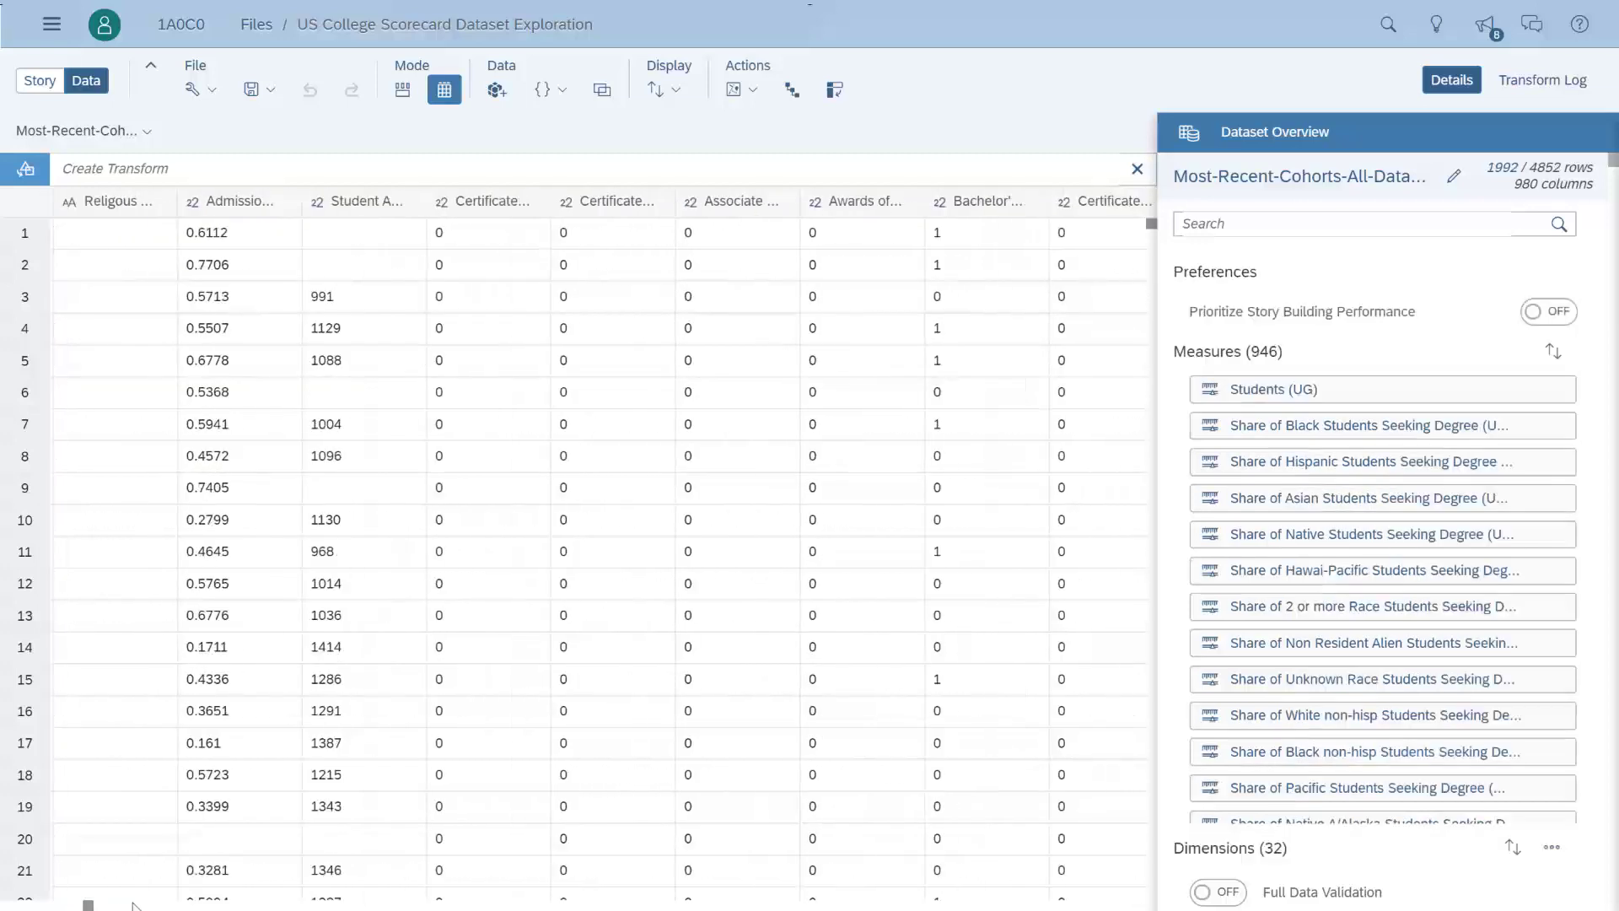
click(1239, 216)
text(students)
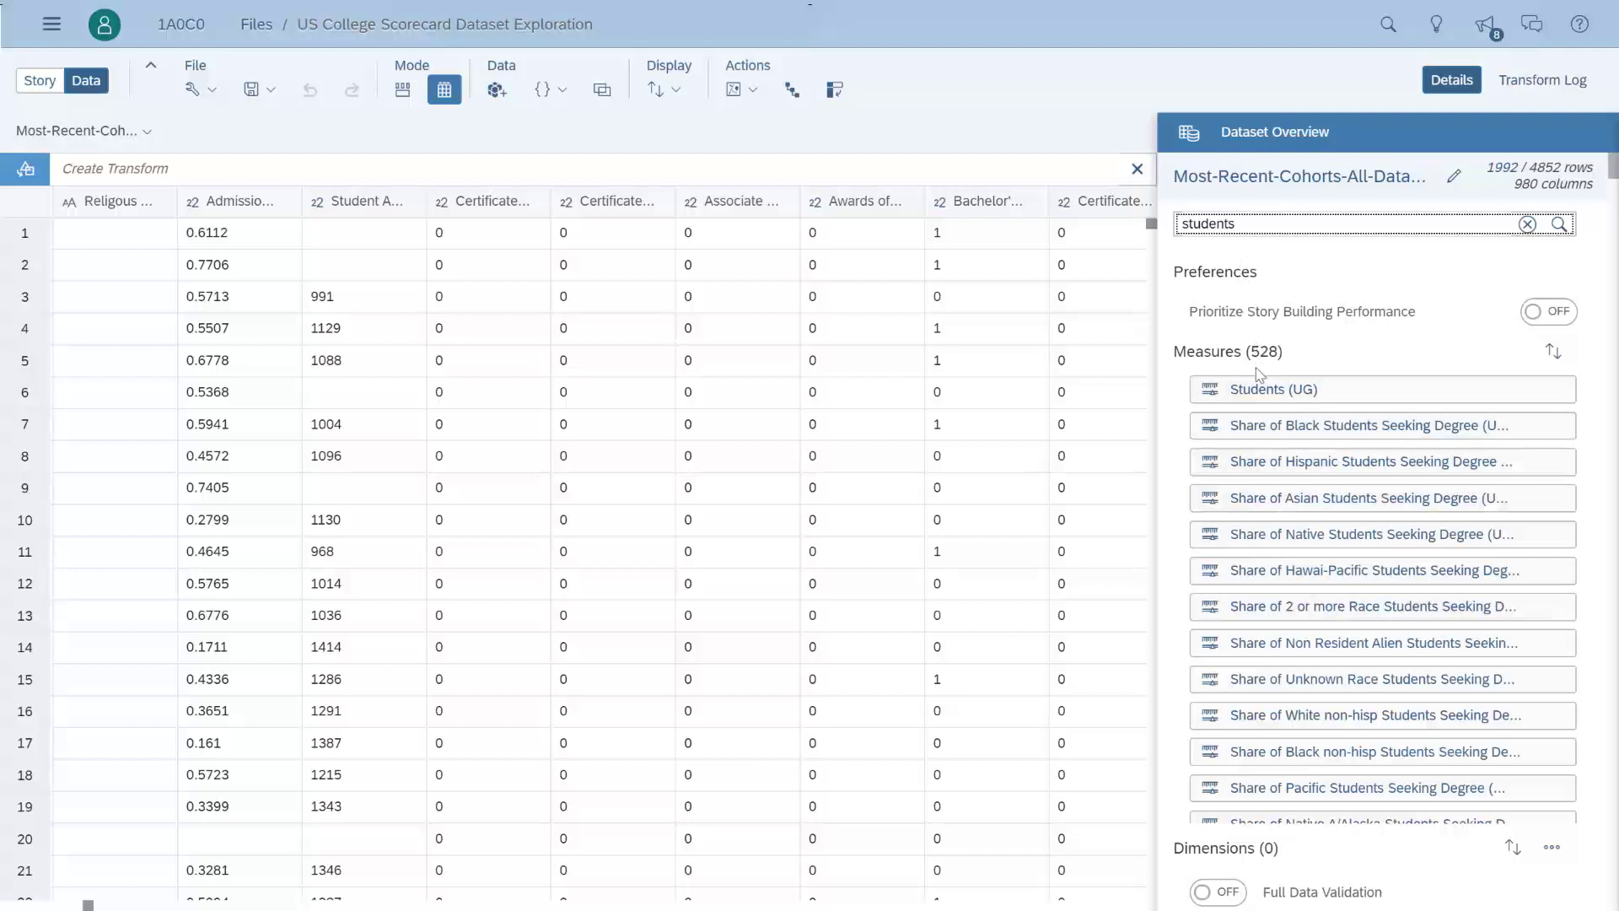
click(1259, 390)
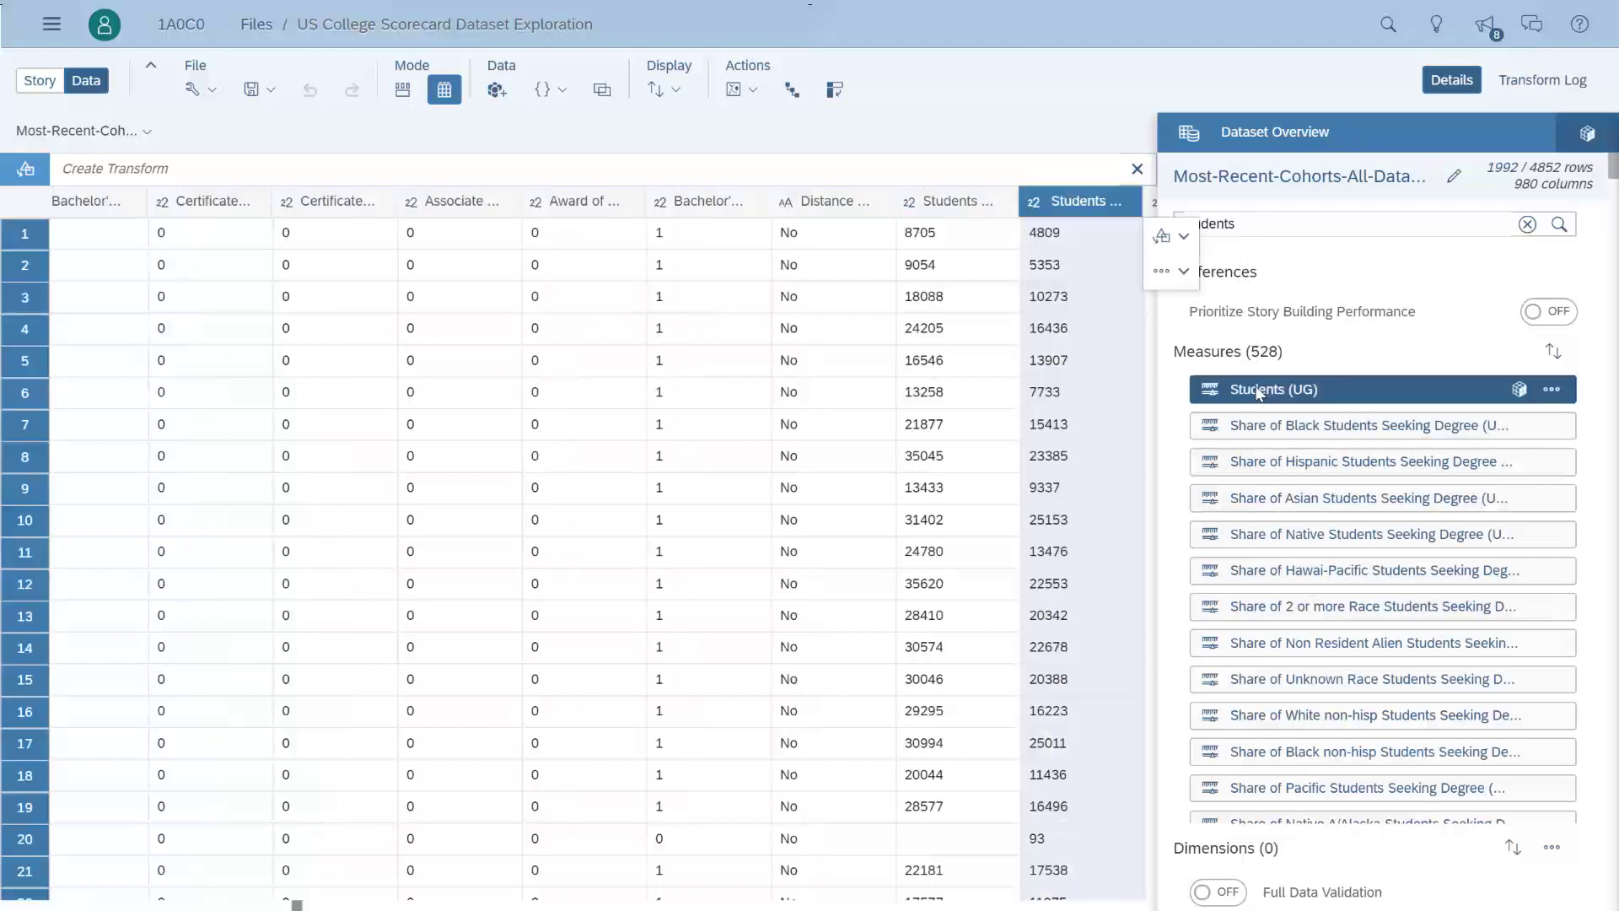
double_click(1237, 224)
text(degree)
text(s)
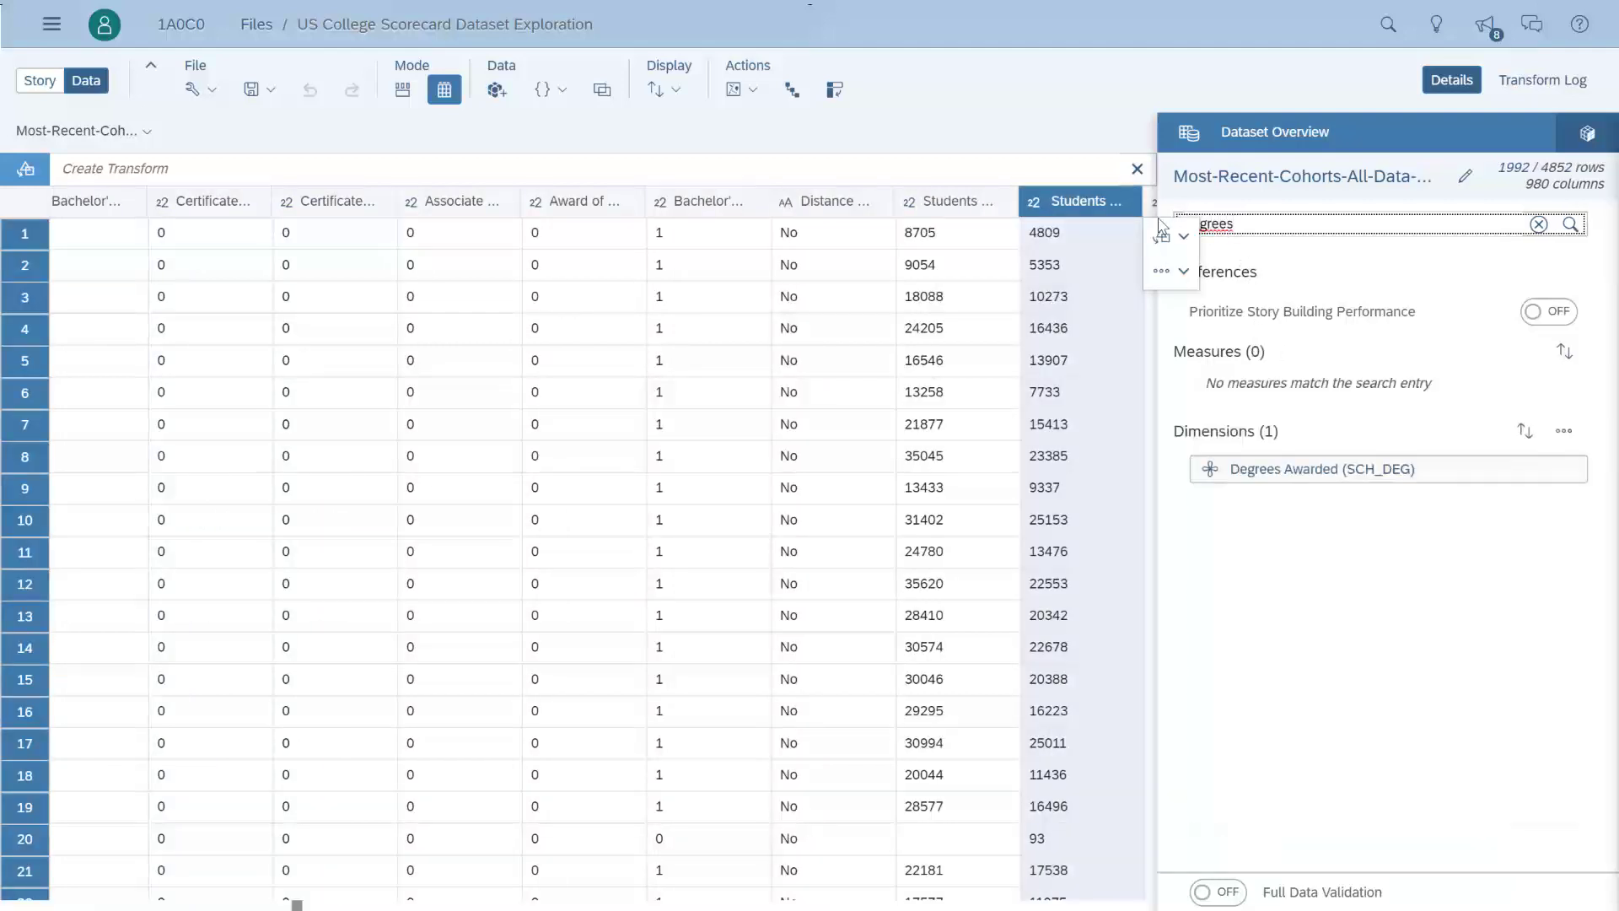
click(1288, 472)
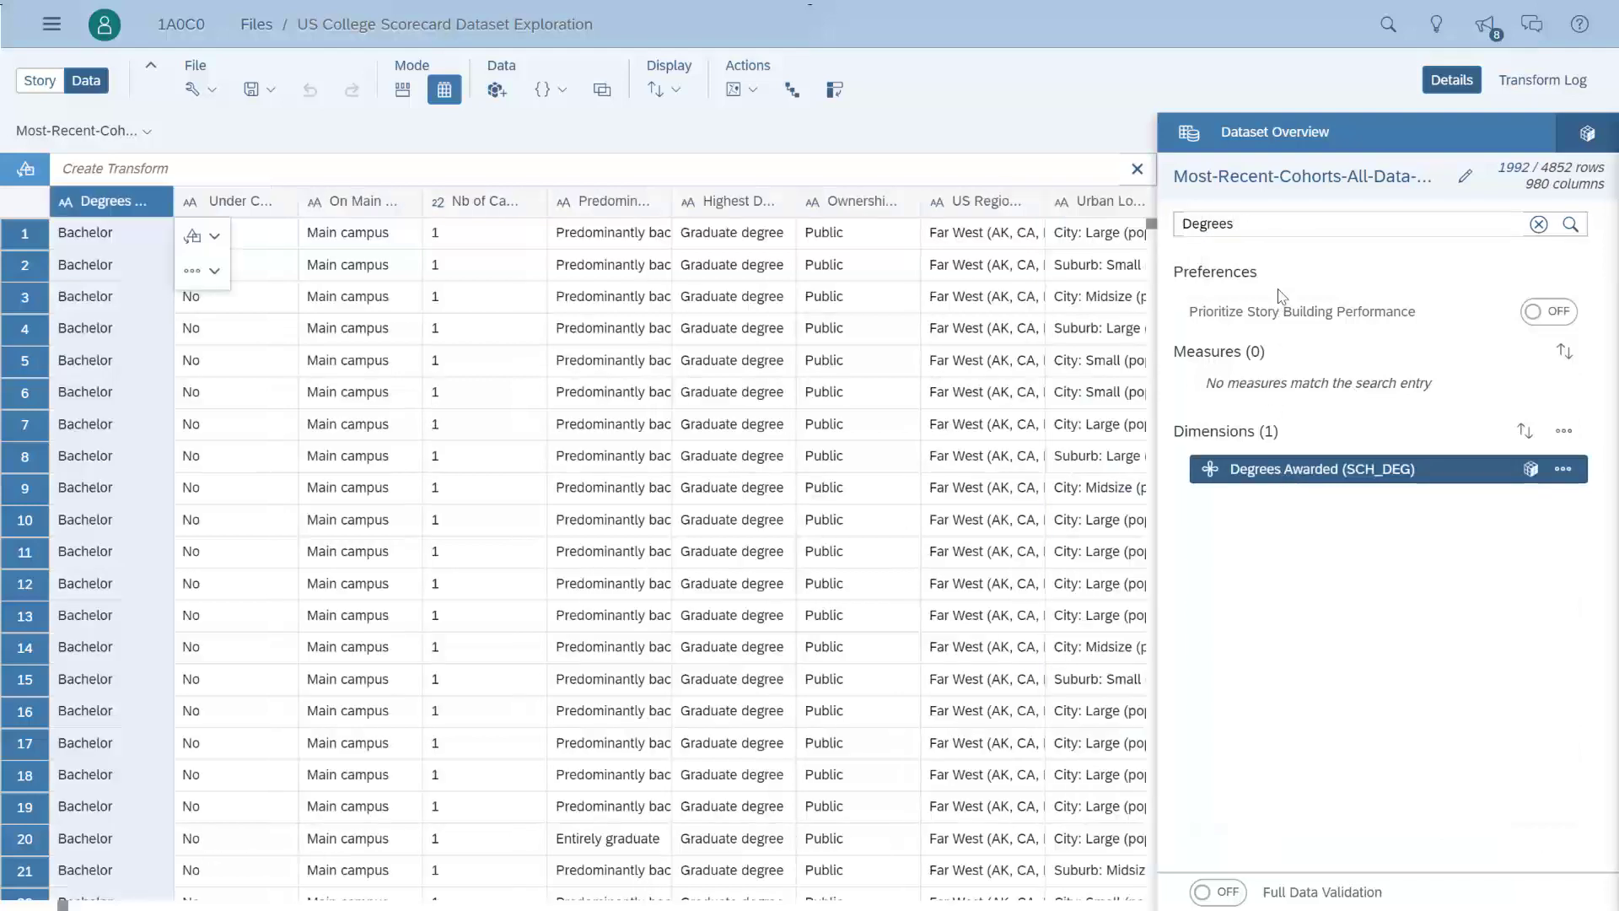
double_click(1243, 226)
text(Expend)
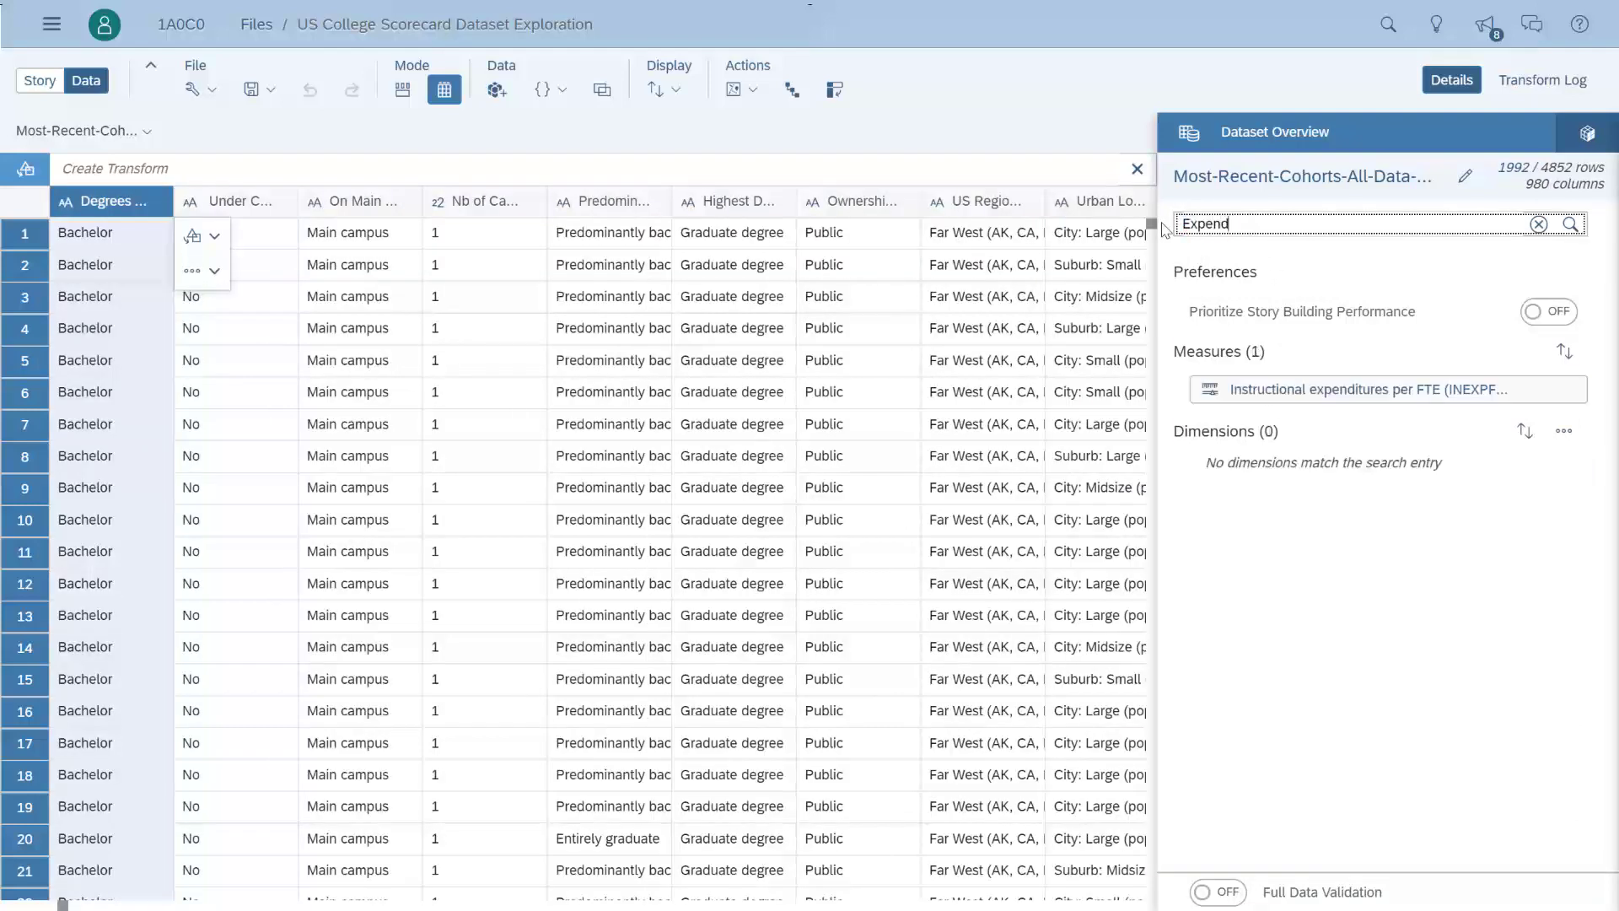
click(1259, 383)
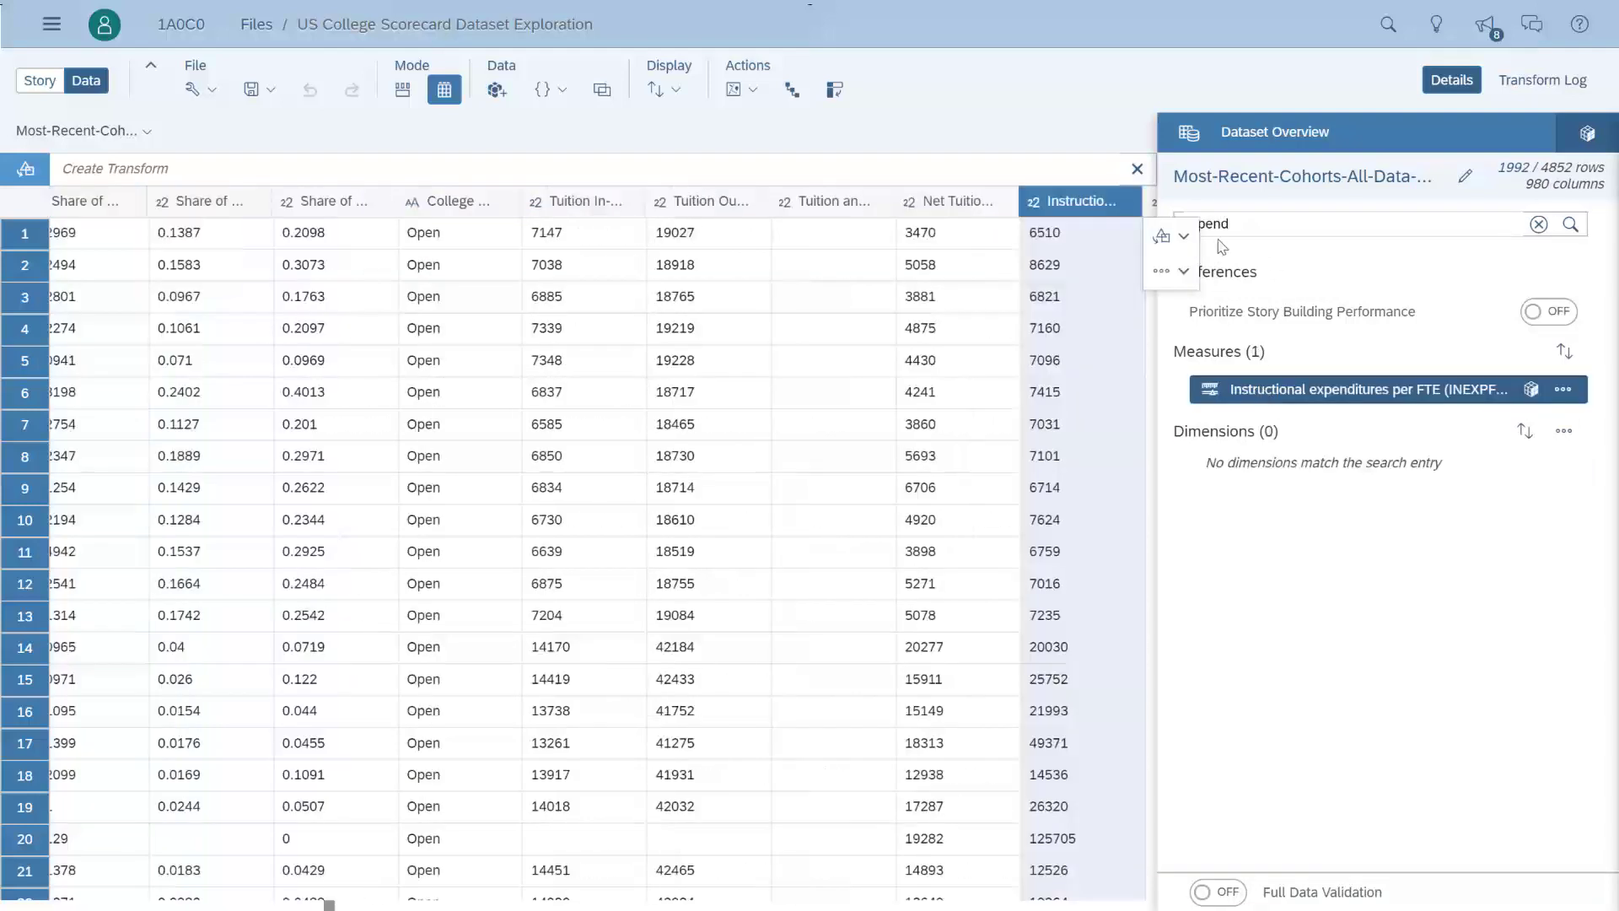
- Jump to the Net Tuition Revenue per FTE, Admission Rate and Admission Test Score columns
drag(1229, 226, 1169, 223)
key(BackSpace)
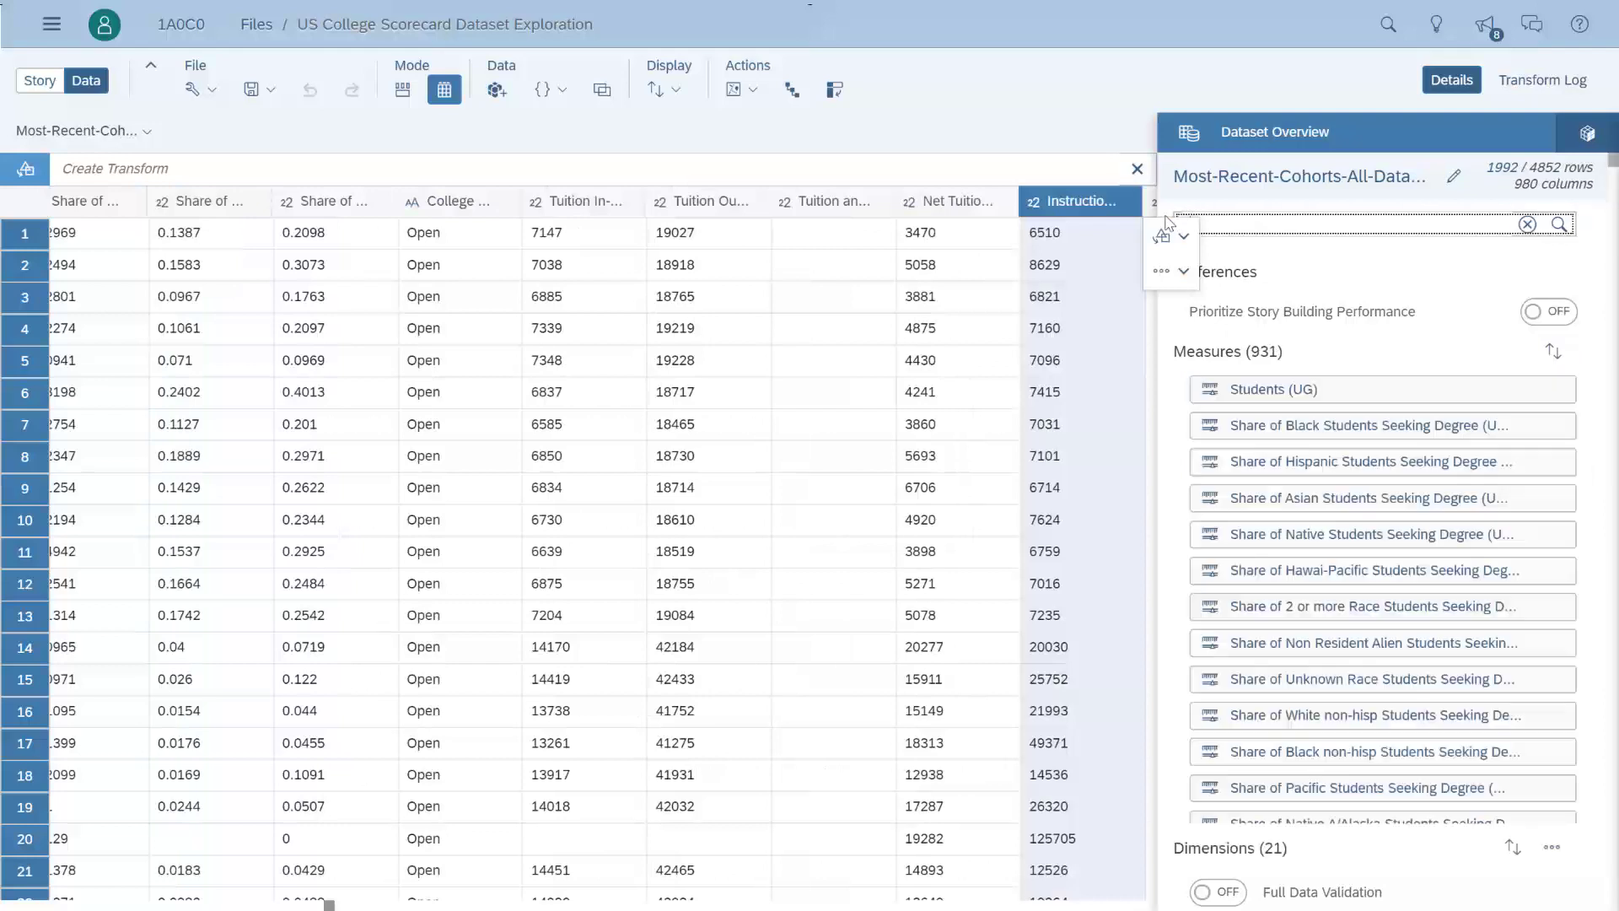
text(tion)
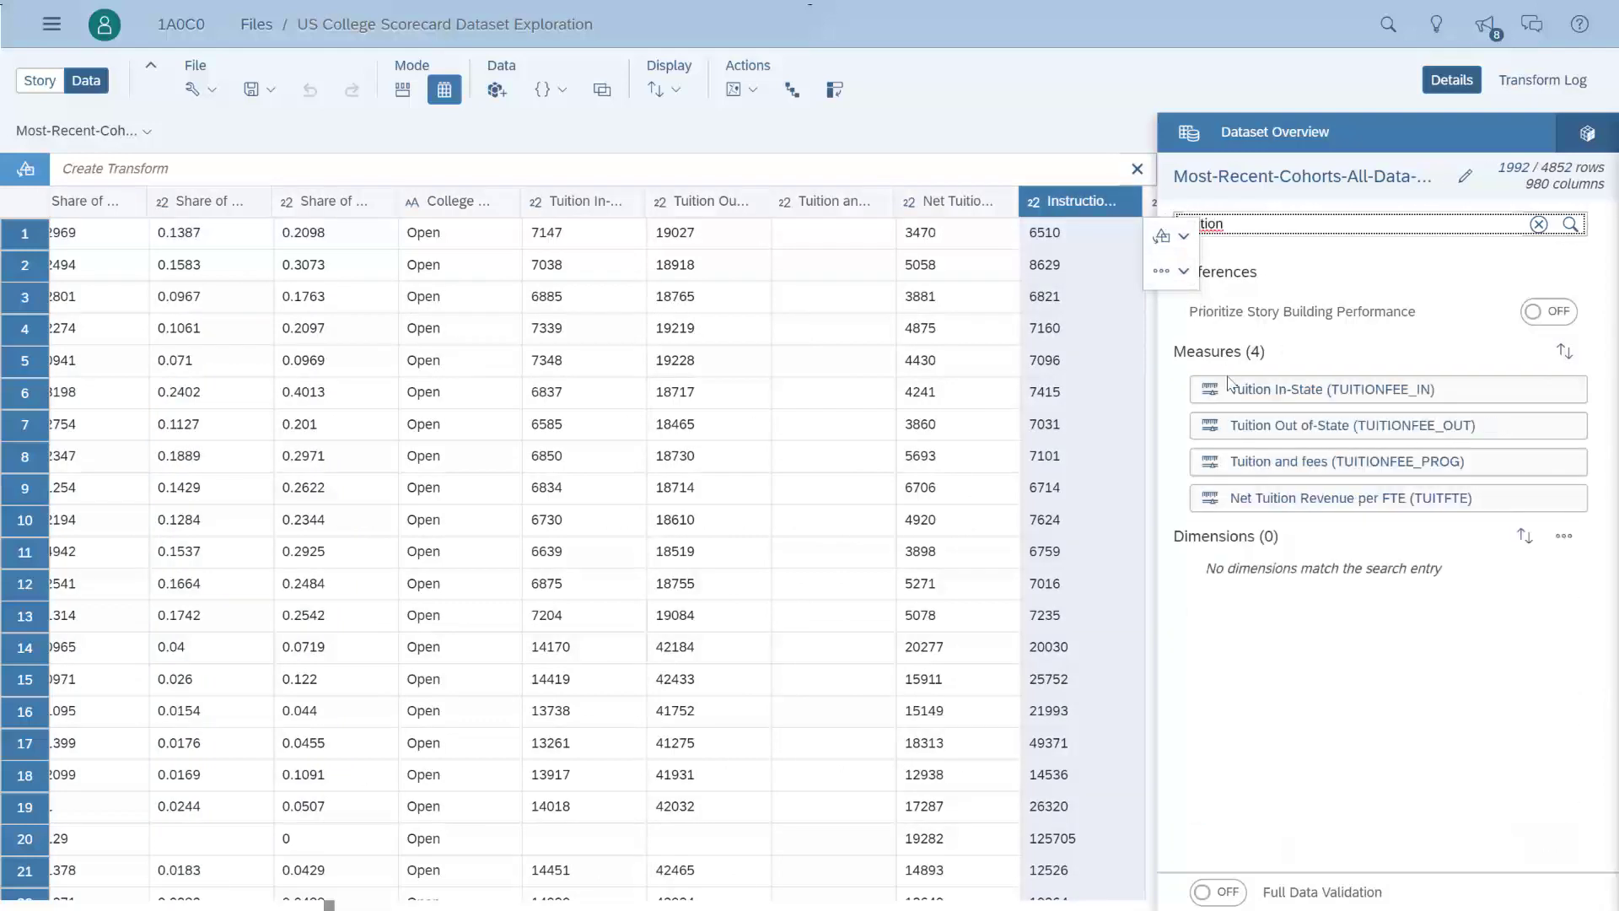
click(1271, 500)
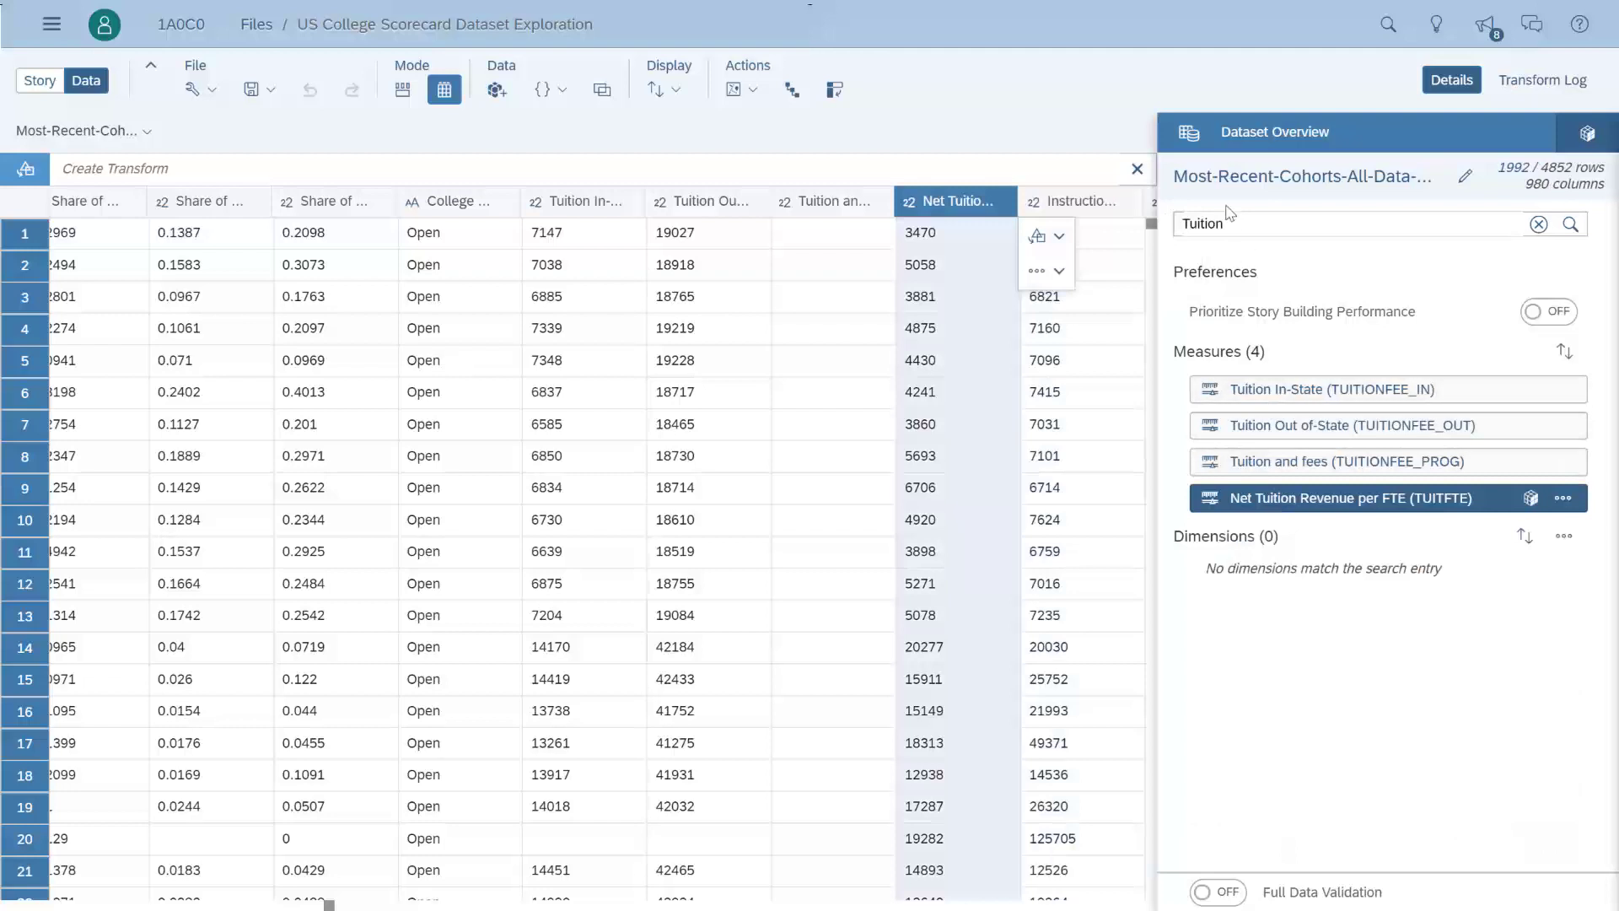
drag(1228, 221, 1173, 223)
text(Adm)
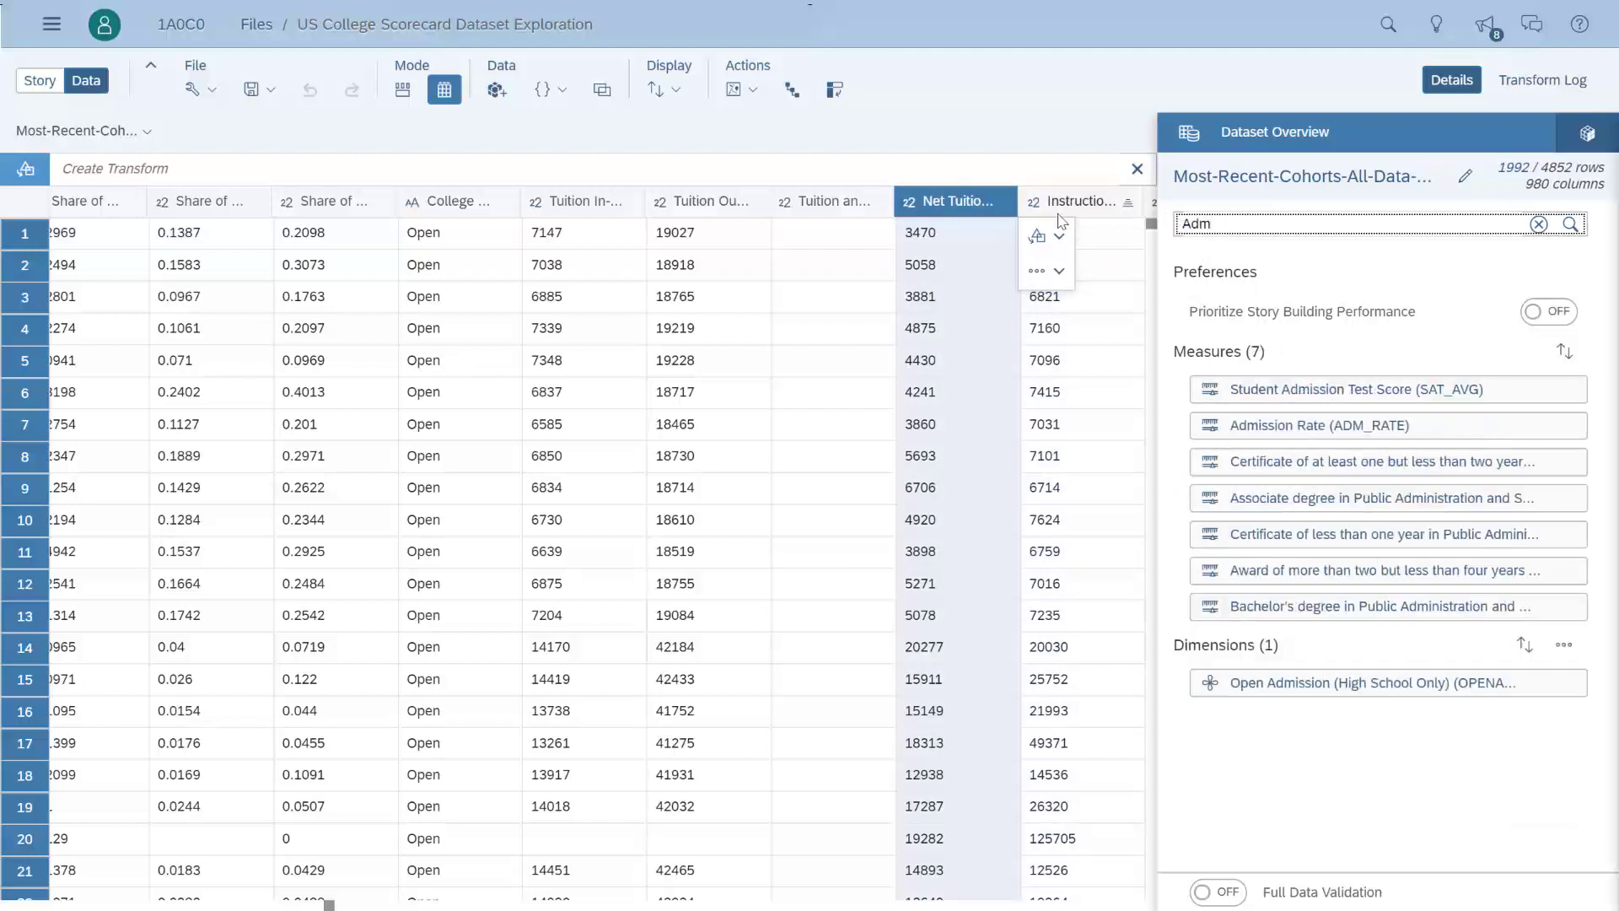
text(iss)
click(1253, 430)
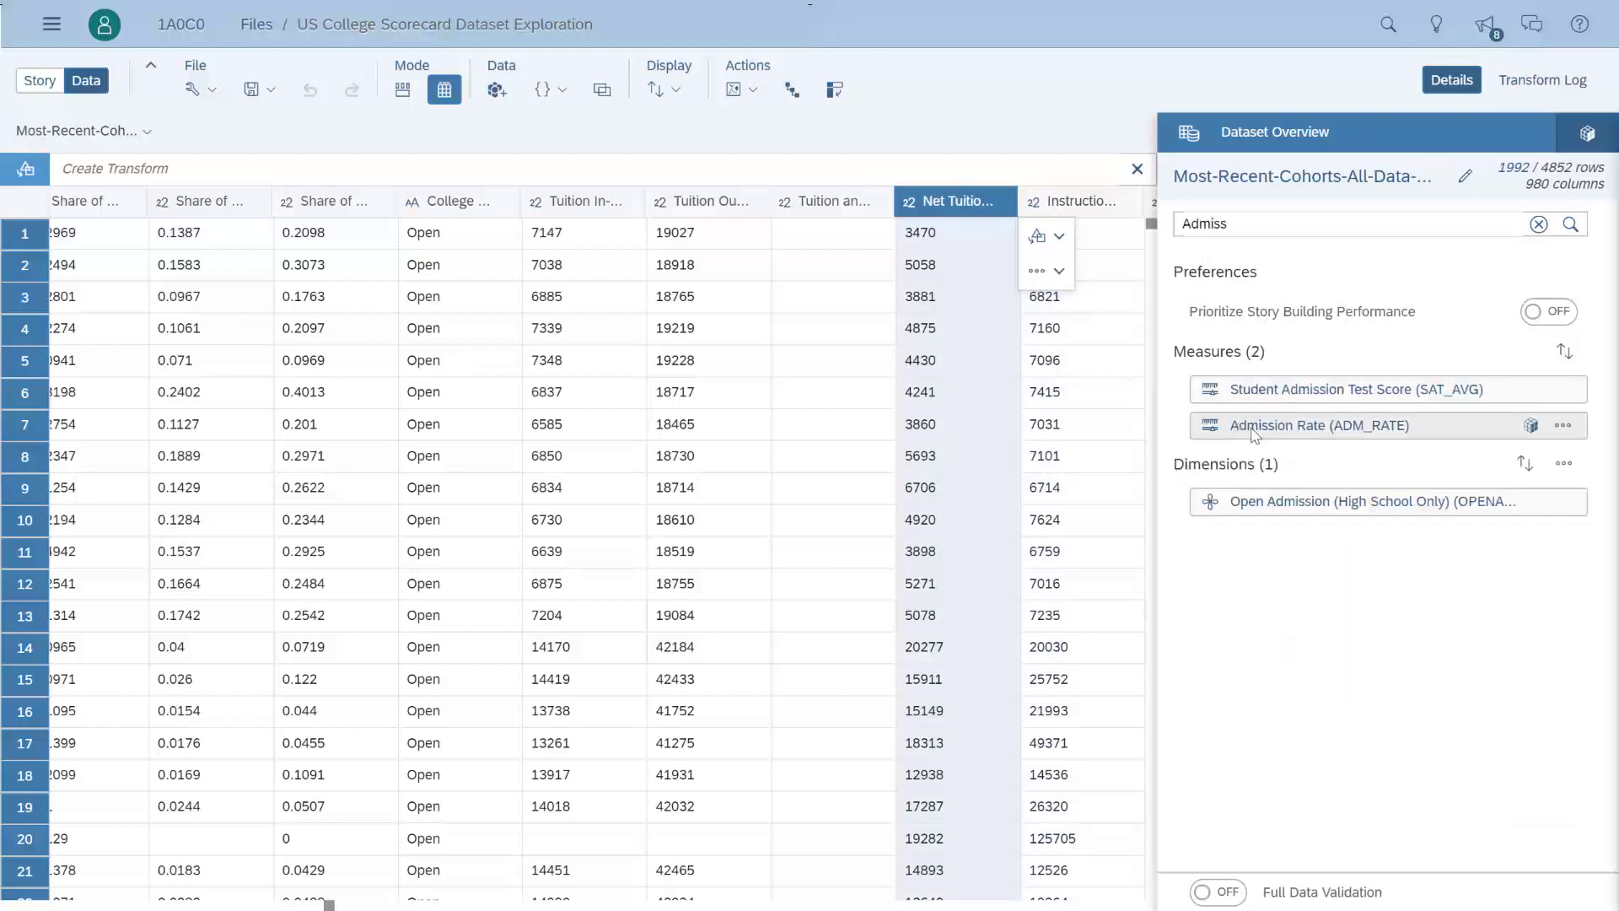
click(1269, 401)
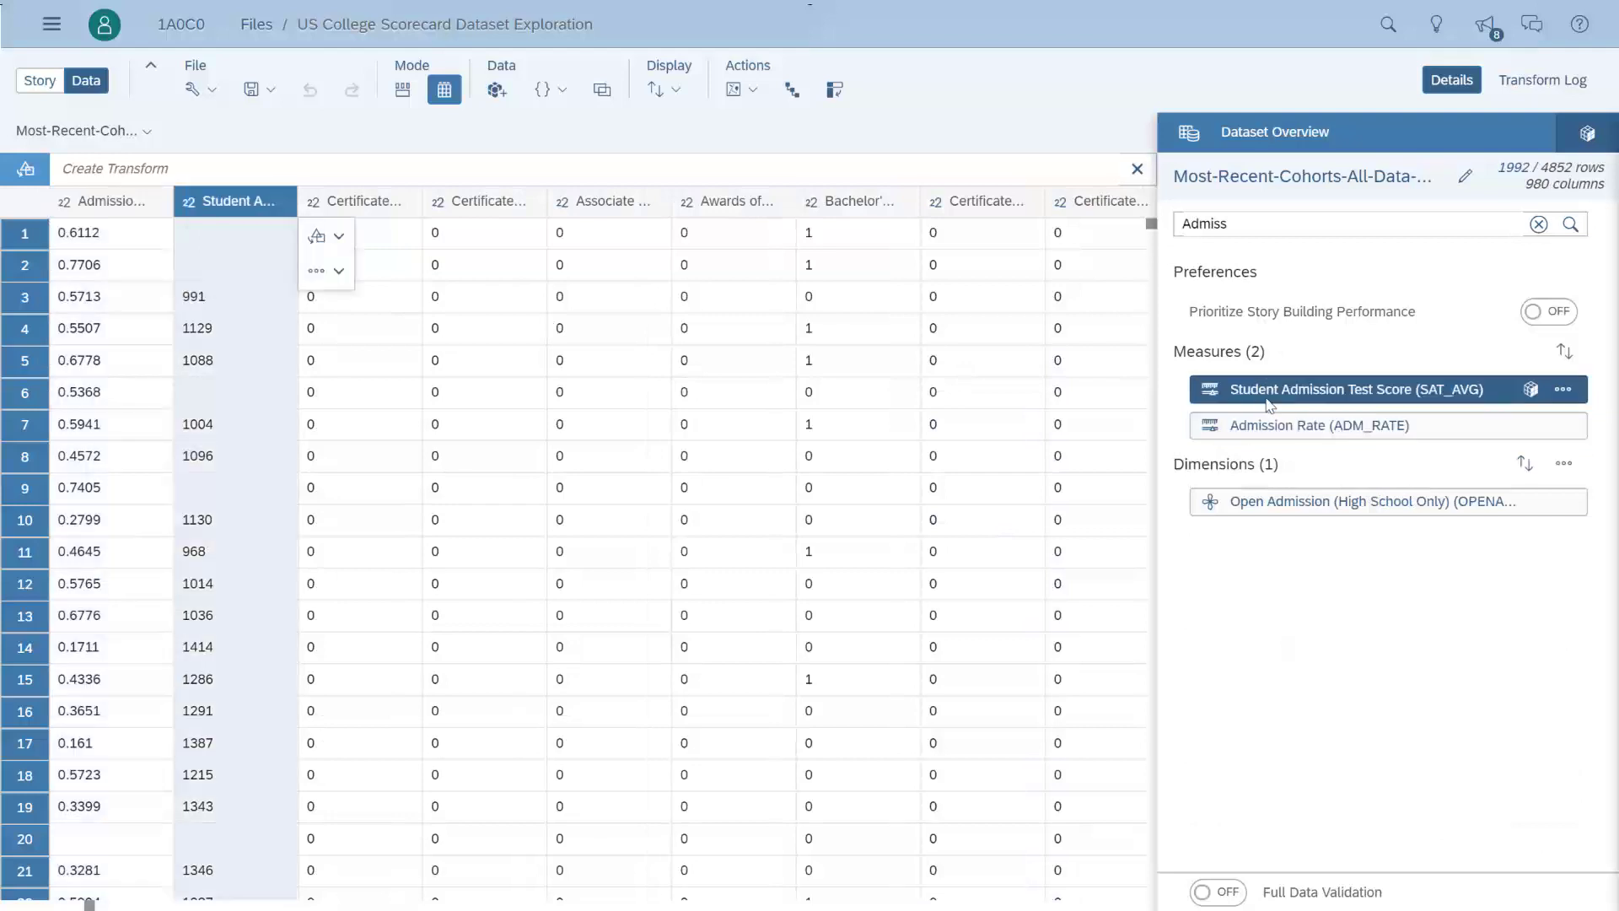
- Jump to two 'Completion rate' columns, then search 'Local' to reach Urban Localization (LOCALE)
double_click(1250, 225)
text(Completion)
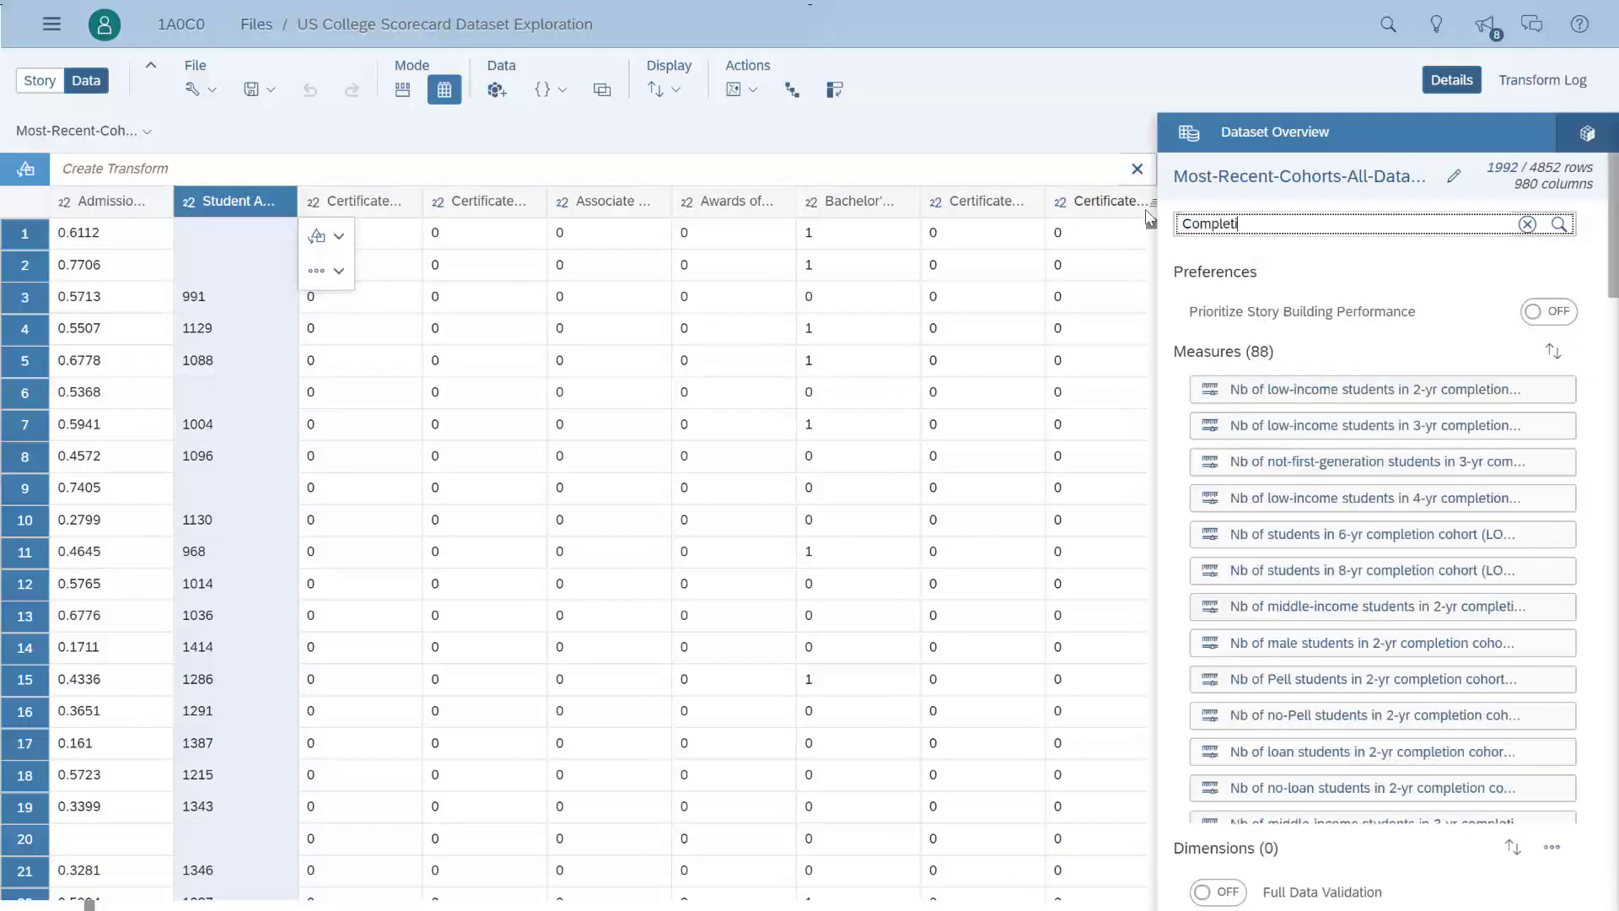
text( rate)
click(1273, 392)
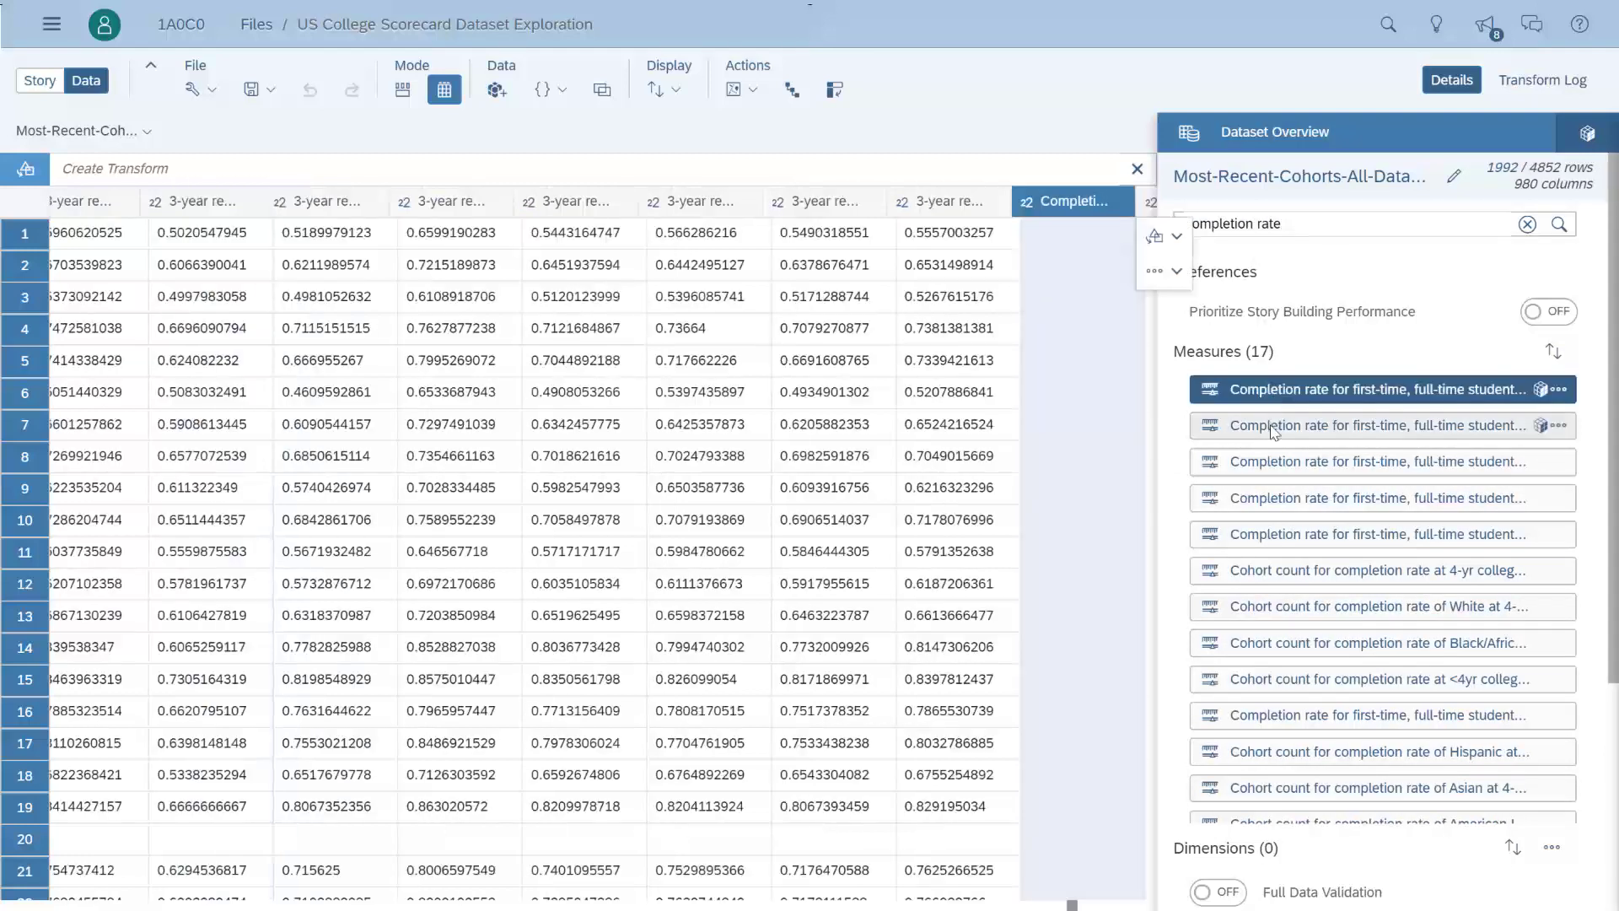
click(1275, 538)
triple_click(1307, 224)
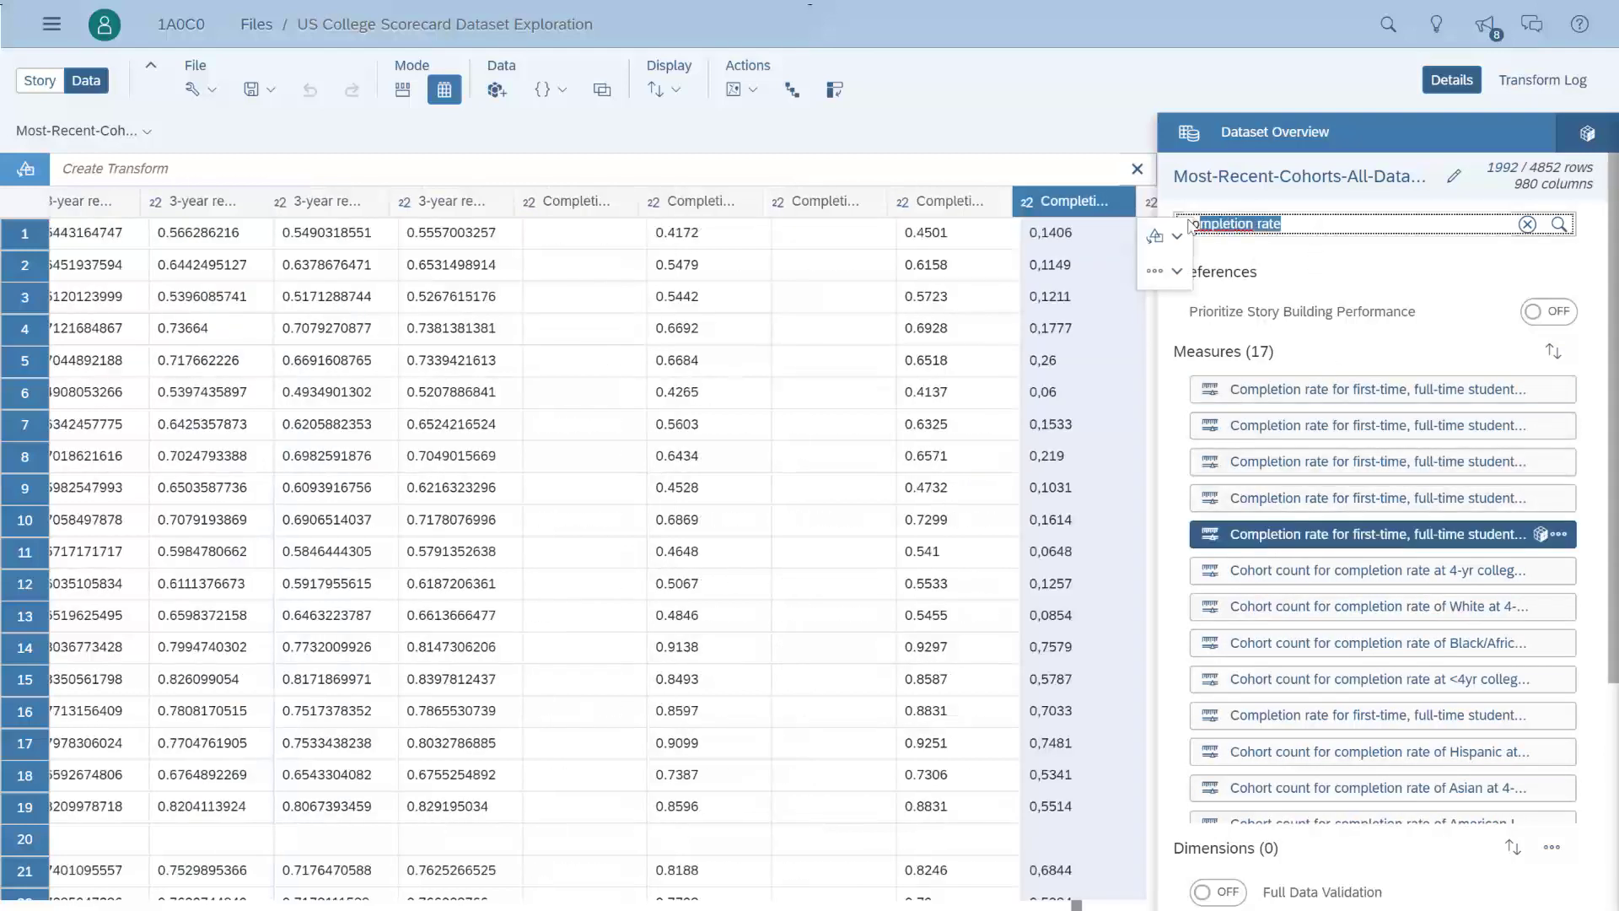
text(Local)
click(1299, 470)
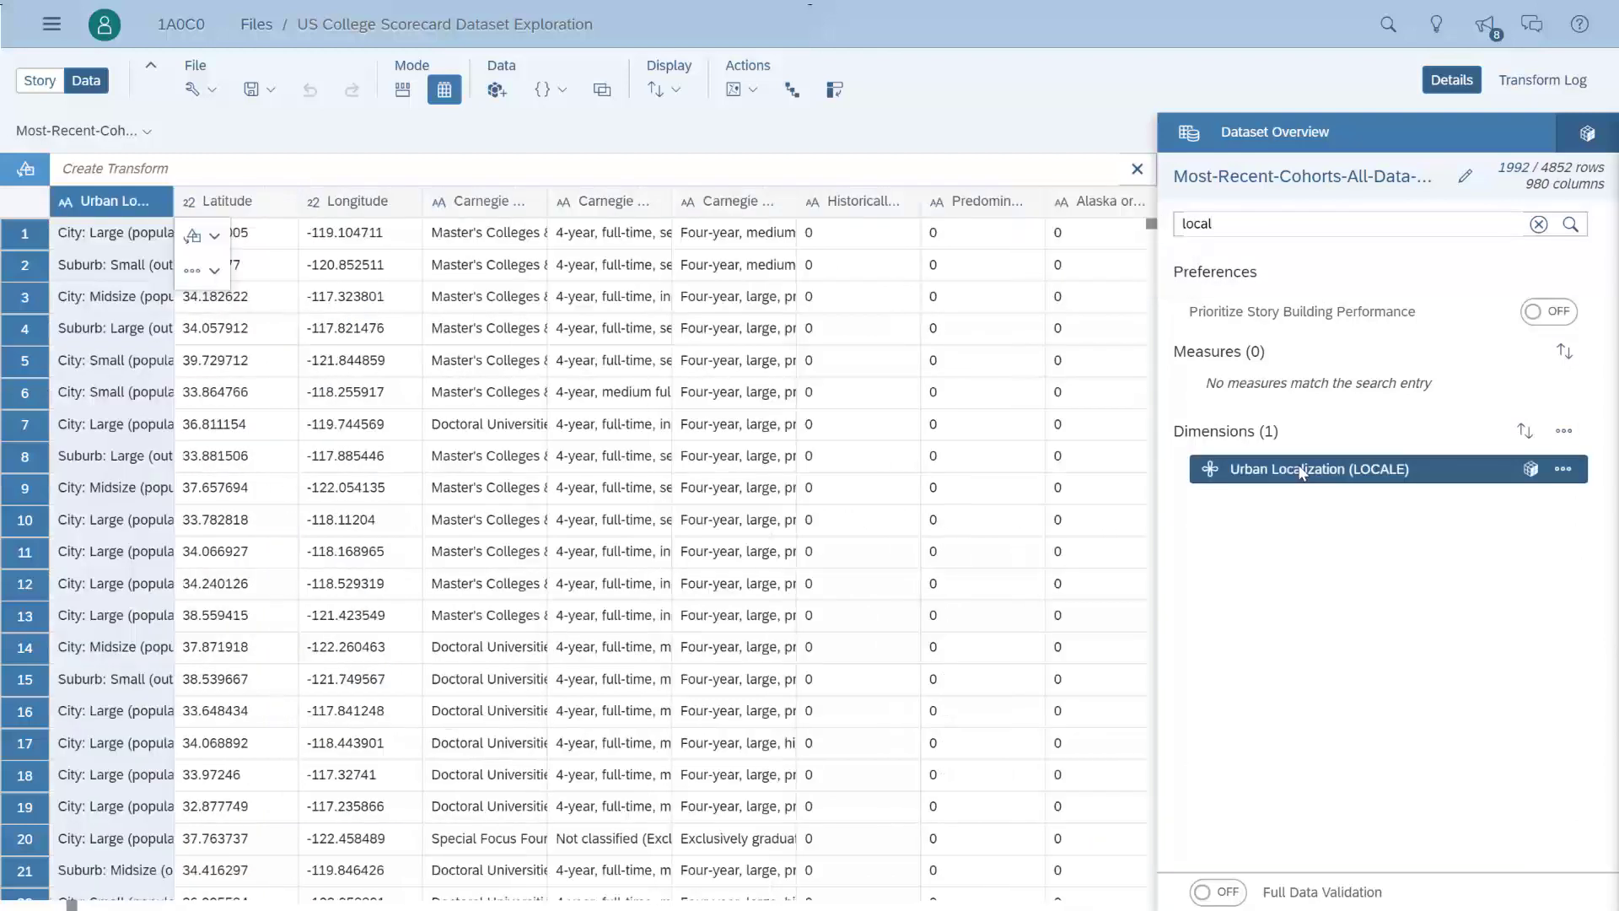
- Jump to the students over 23, dependent students and part-time share columns
triple_click(1231, 225)
text(over 23)
click(1293, 386)
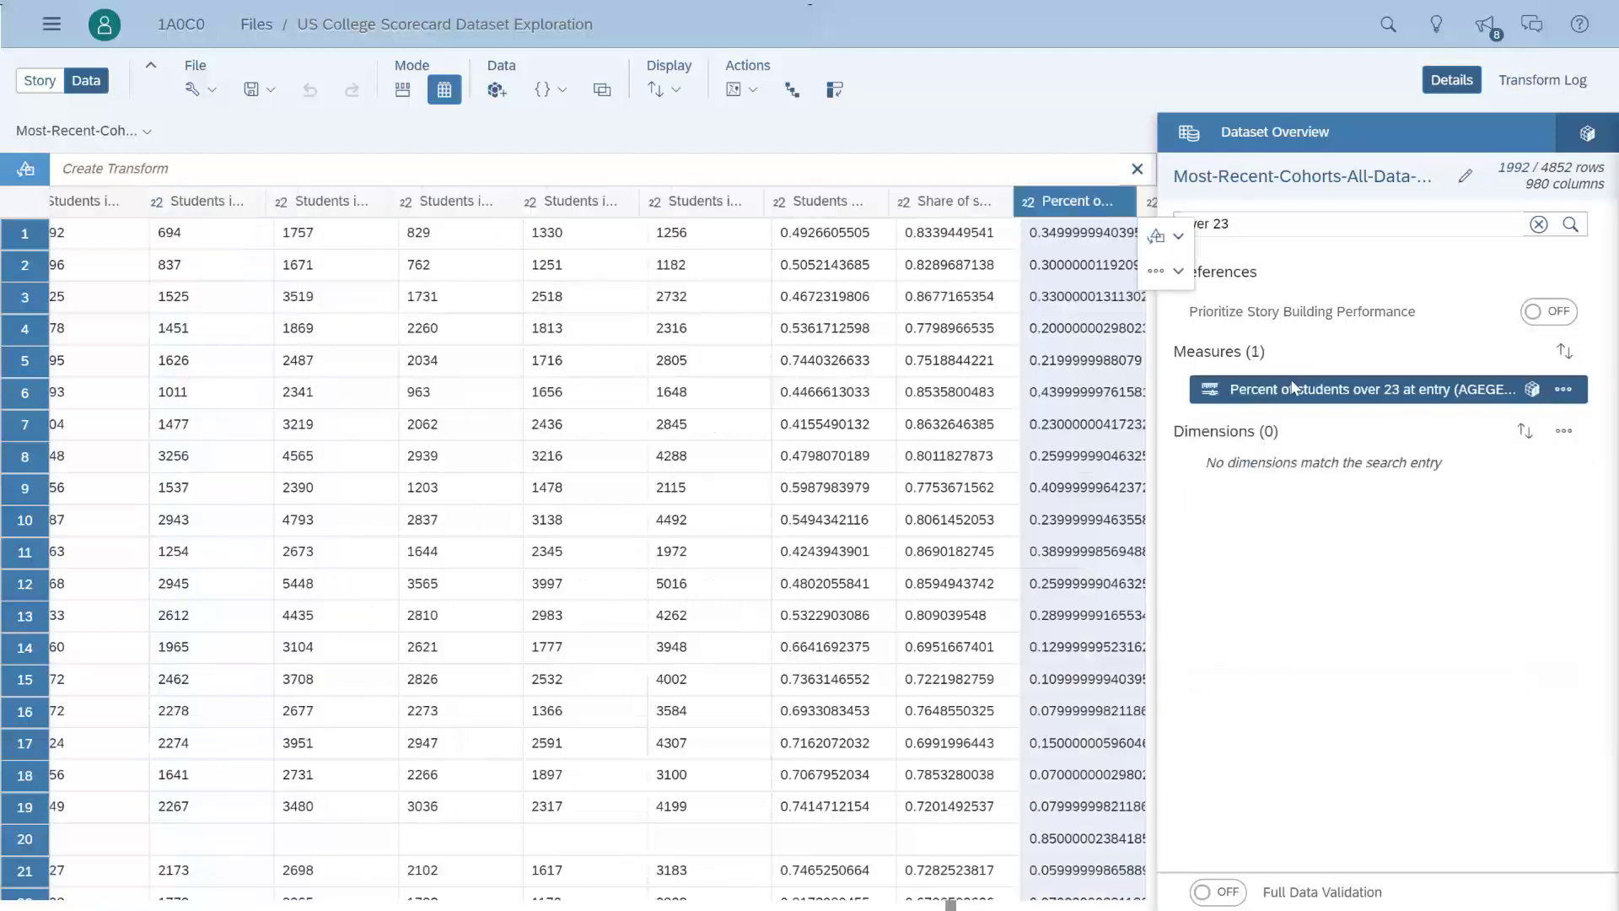
triple_click(1257, 225)
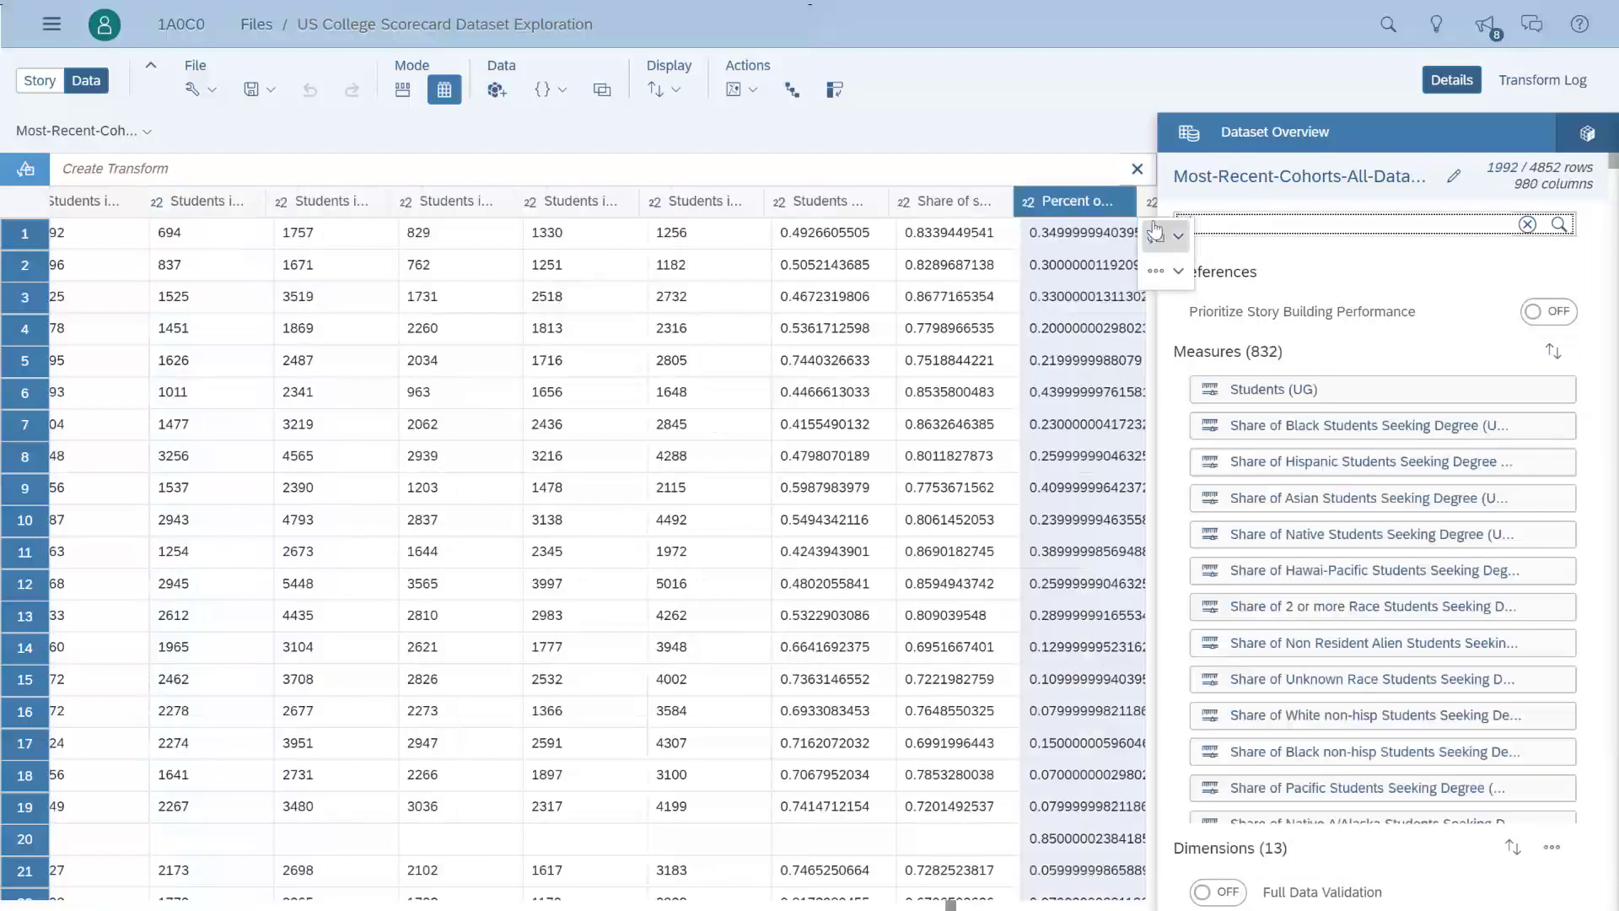
text(dependent)
click(1268, 462)
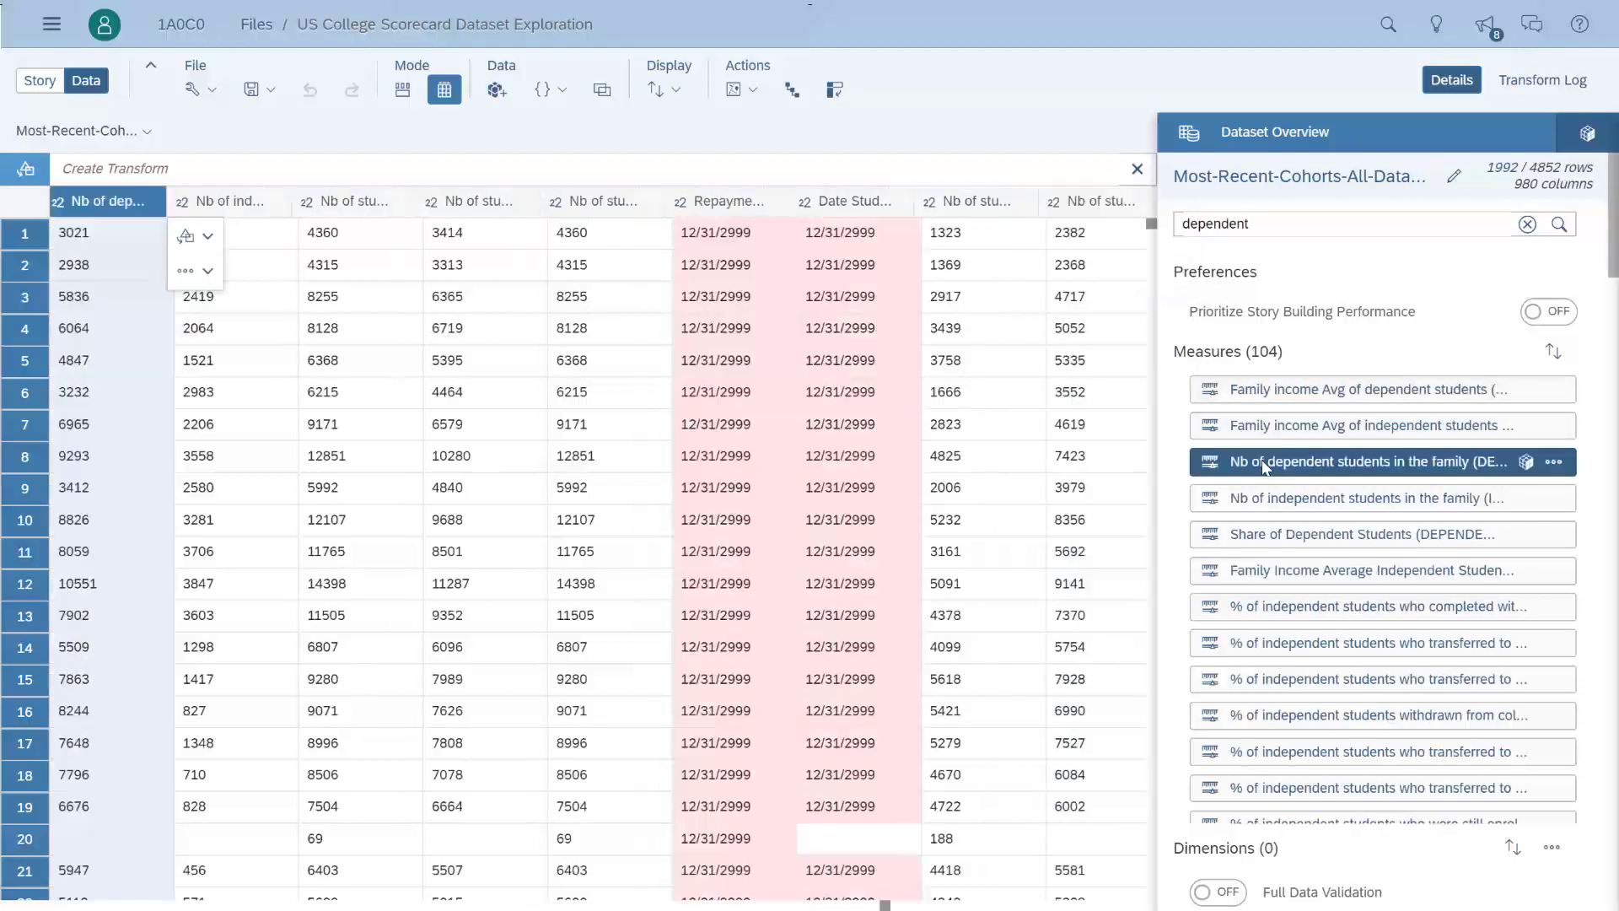
click(1265, 539)
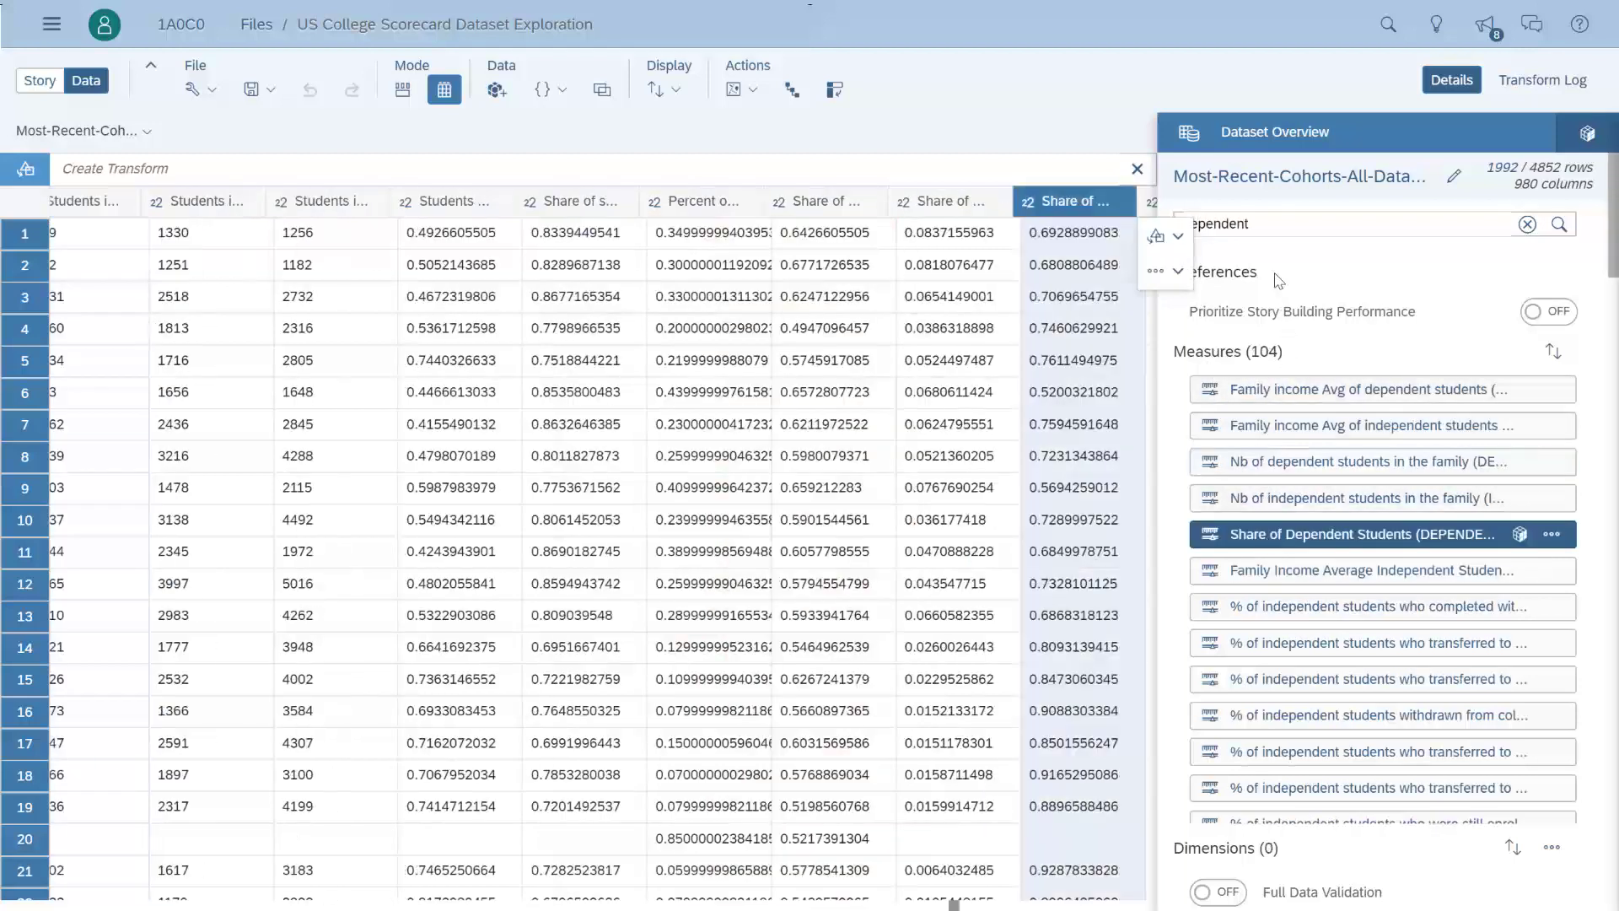
triple_click(1254, 225)
text(part)
click(1301, 397)
- Jump to the First Generation, median household income and Pell Grant recipients columns
triple_click(1219, 224)
text(first gen)
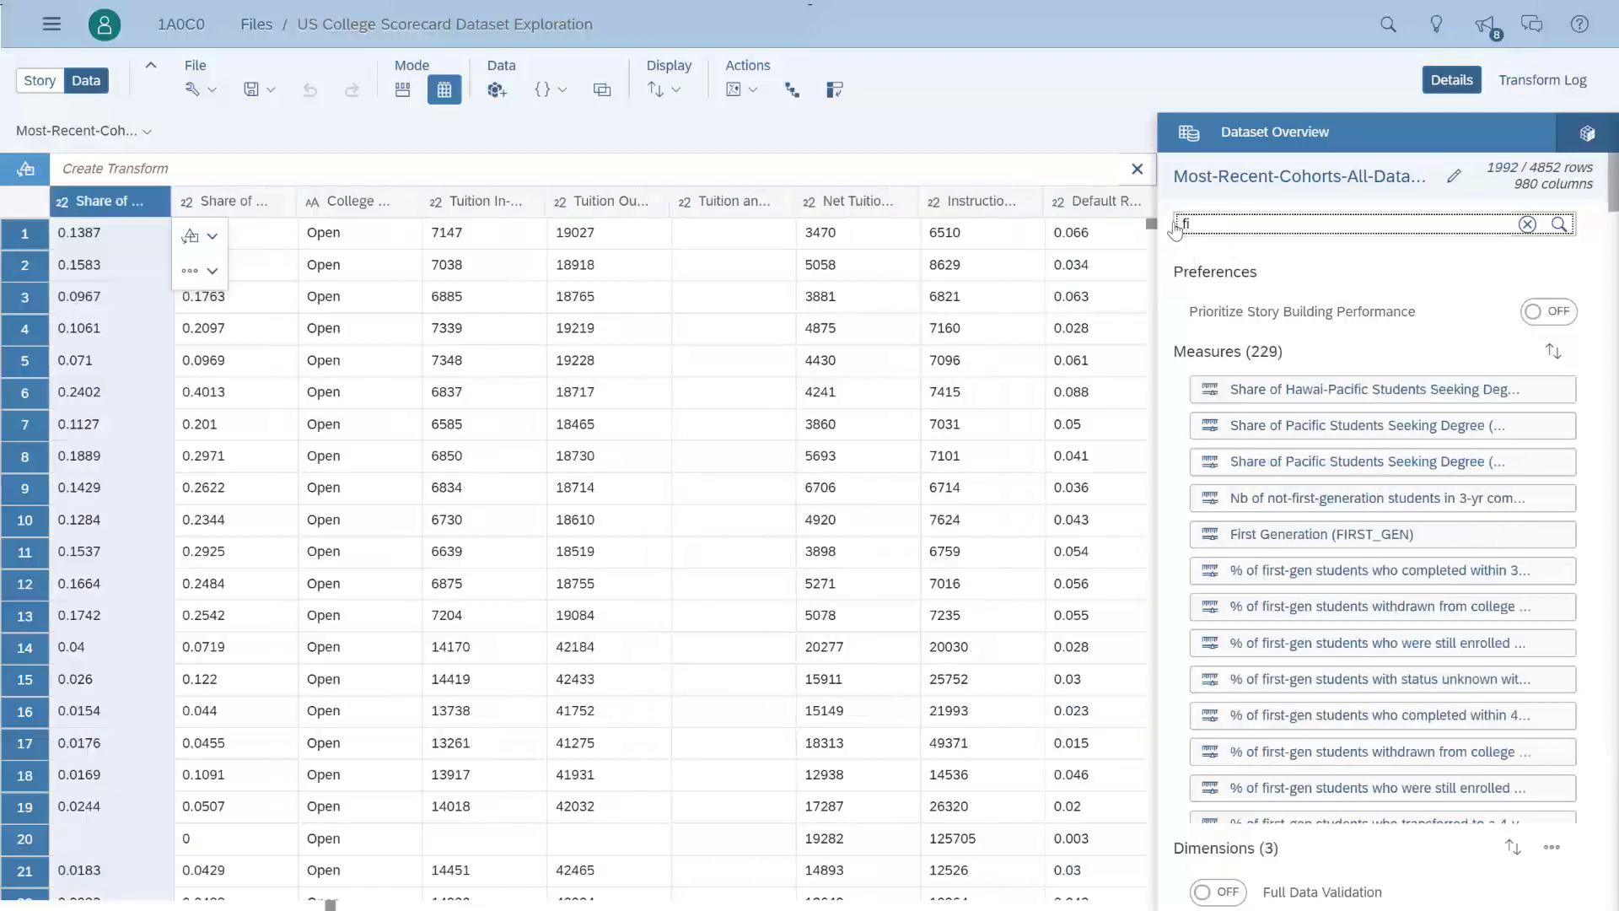
click(1275, 390)
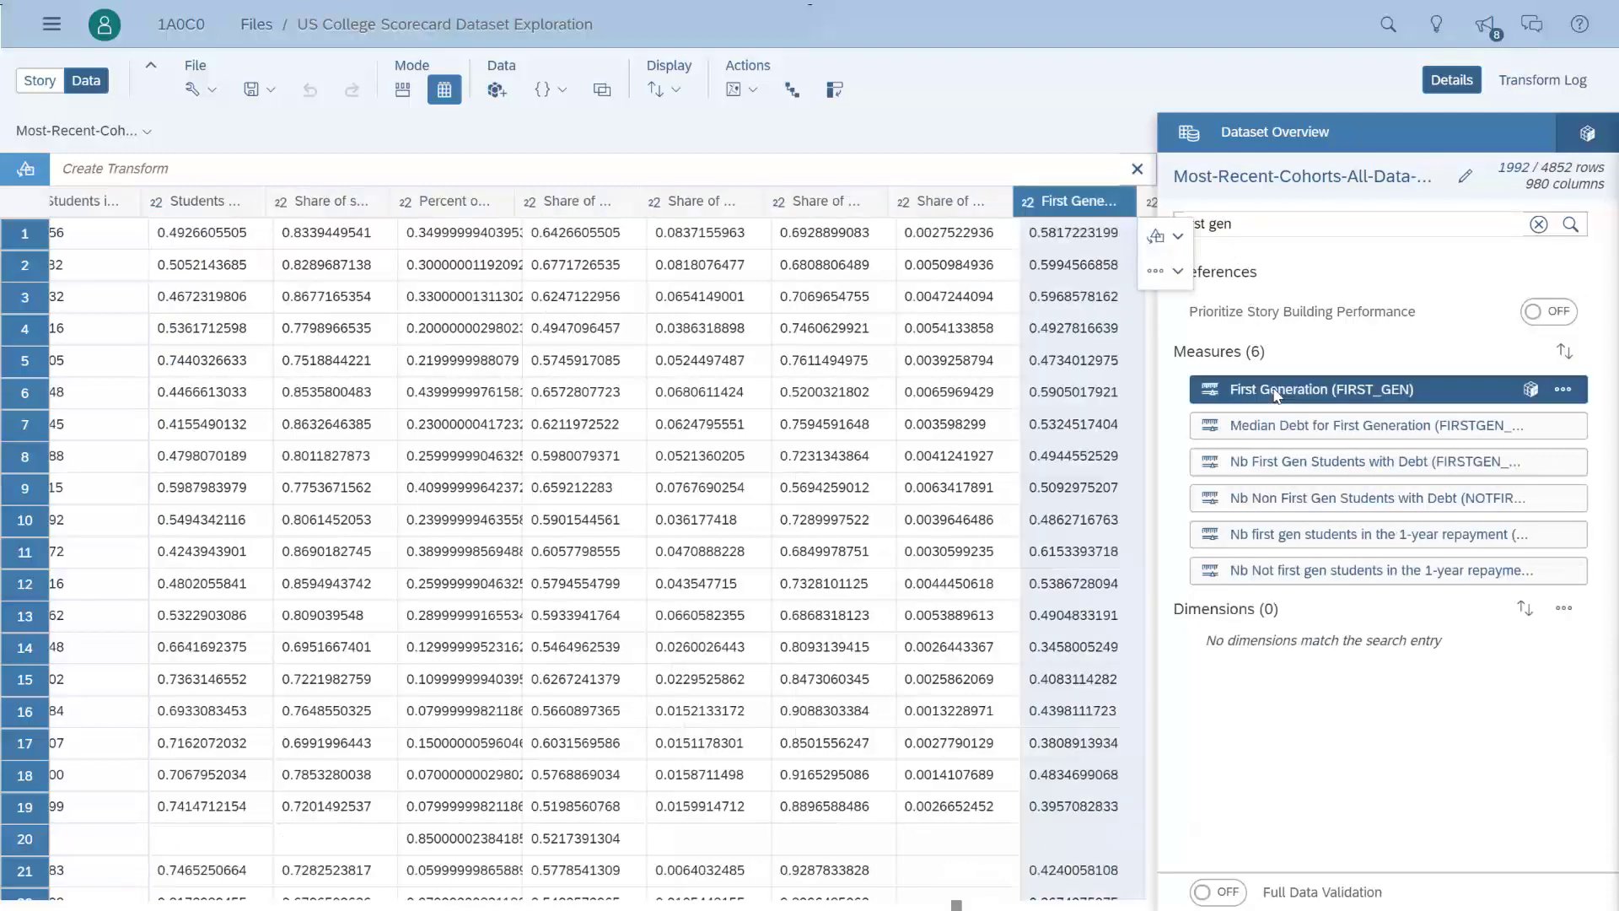
triple_click(1253, 228)
text(house)
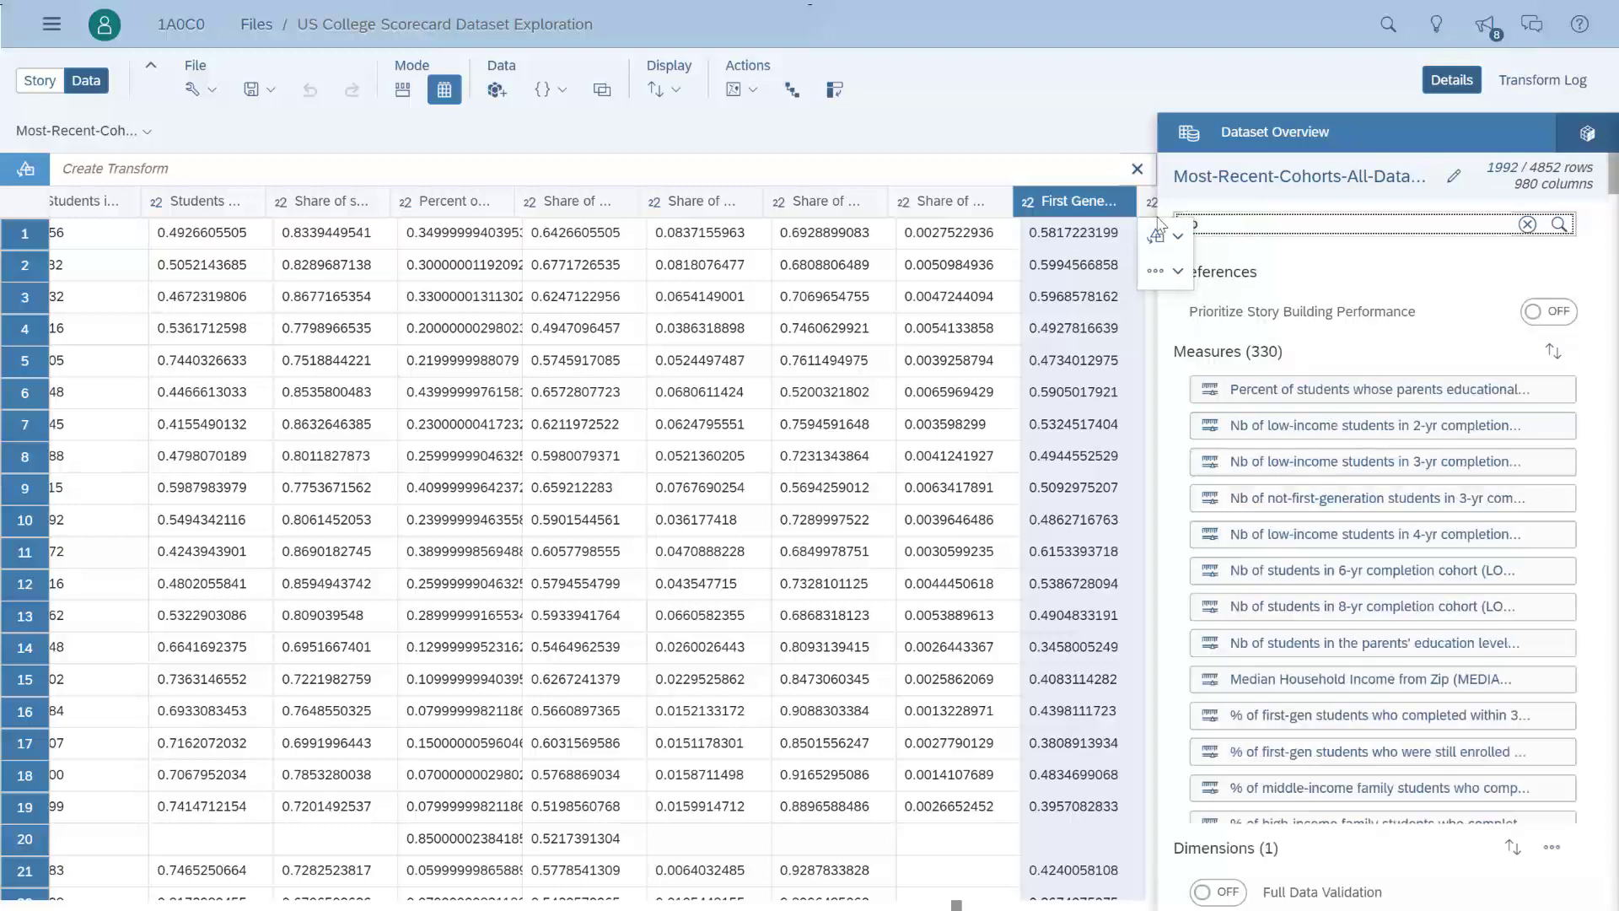
click(1295, 394)
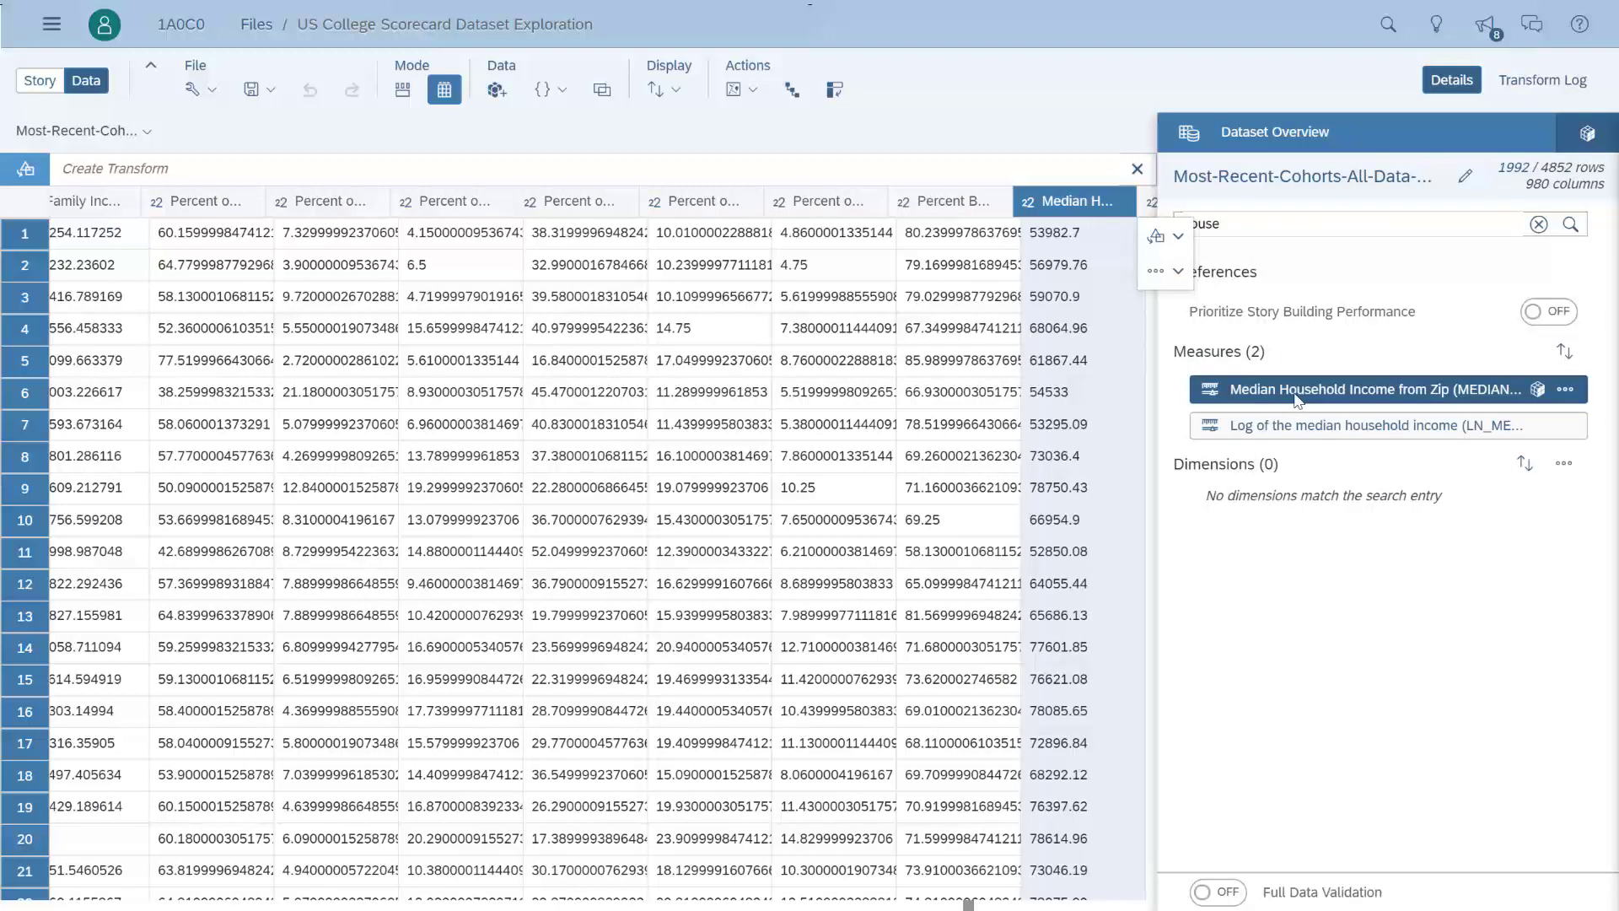
triple_click(1225, 224)
text(Pell Grant)
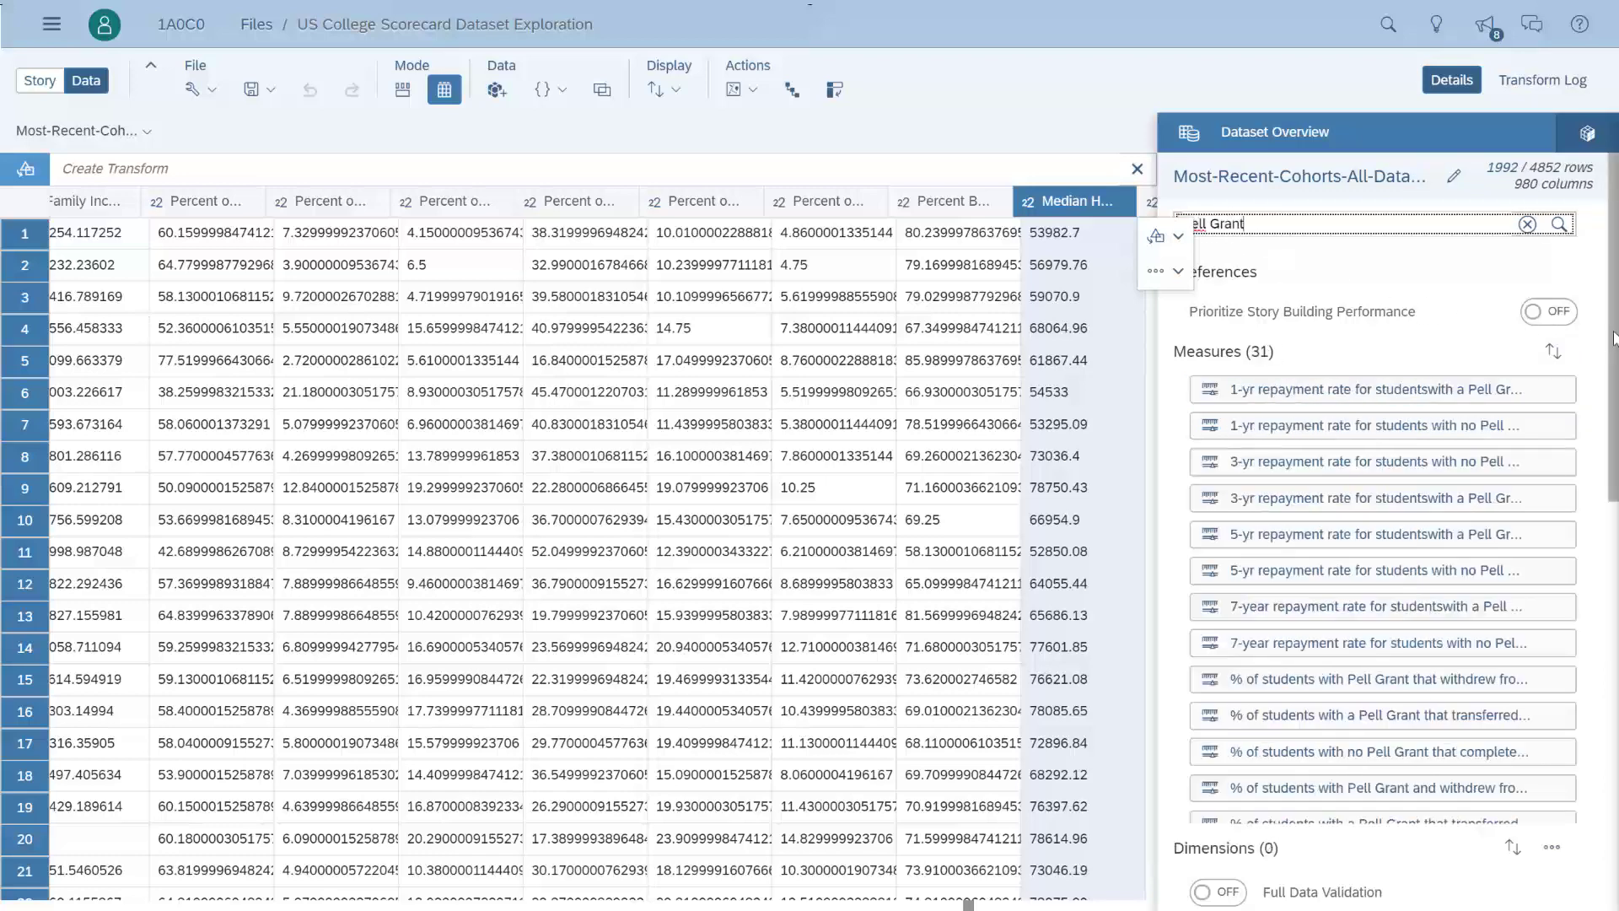
drag(1613, 337, 1530, 716)
click(1376, 715)
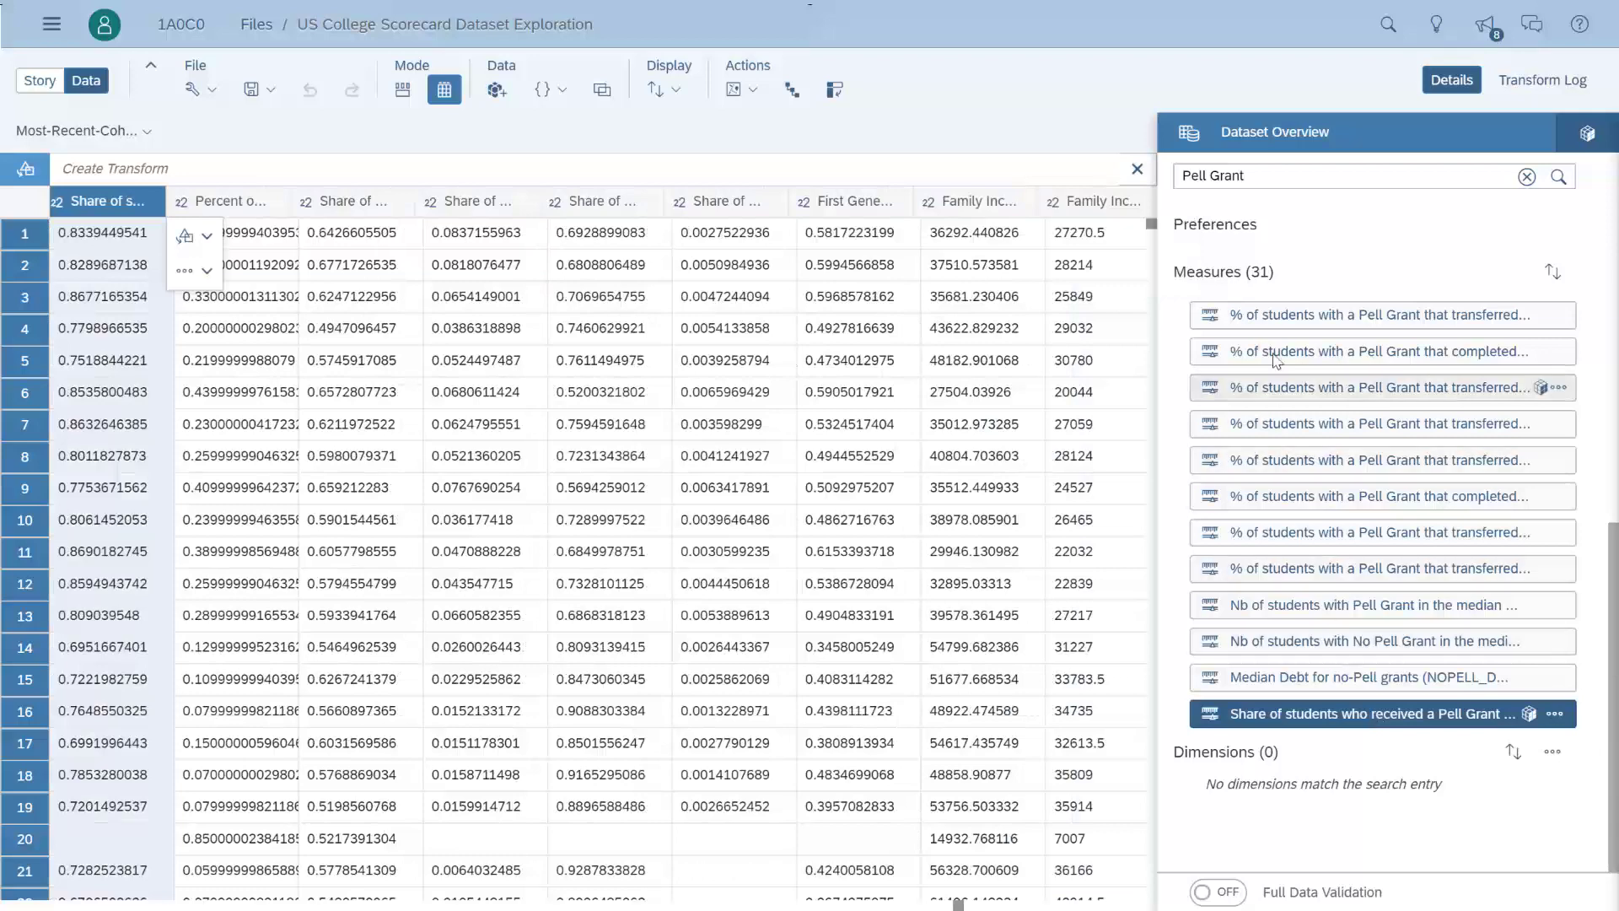
- Jump to the federal loan, Default Rate 2yrs and Earnings 10 yrs After columns
triple_click(1231, 178)
text(fed)
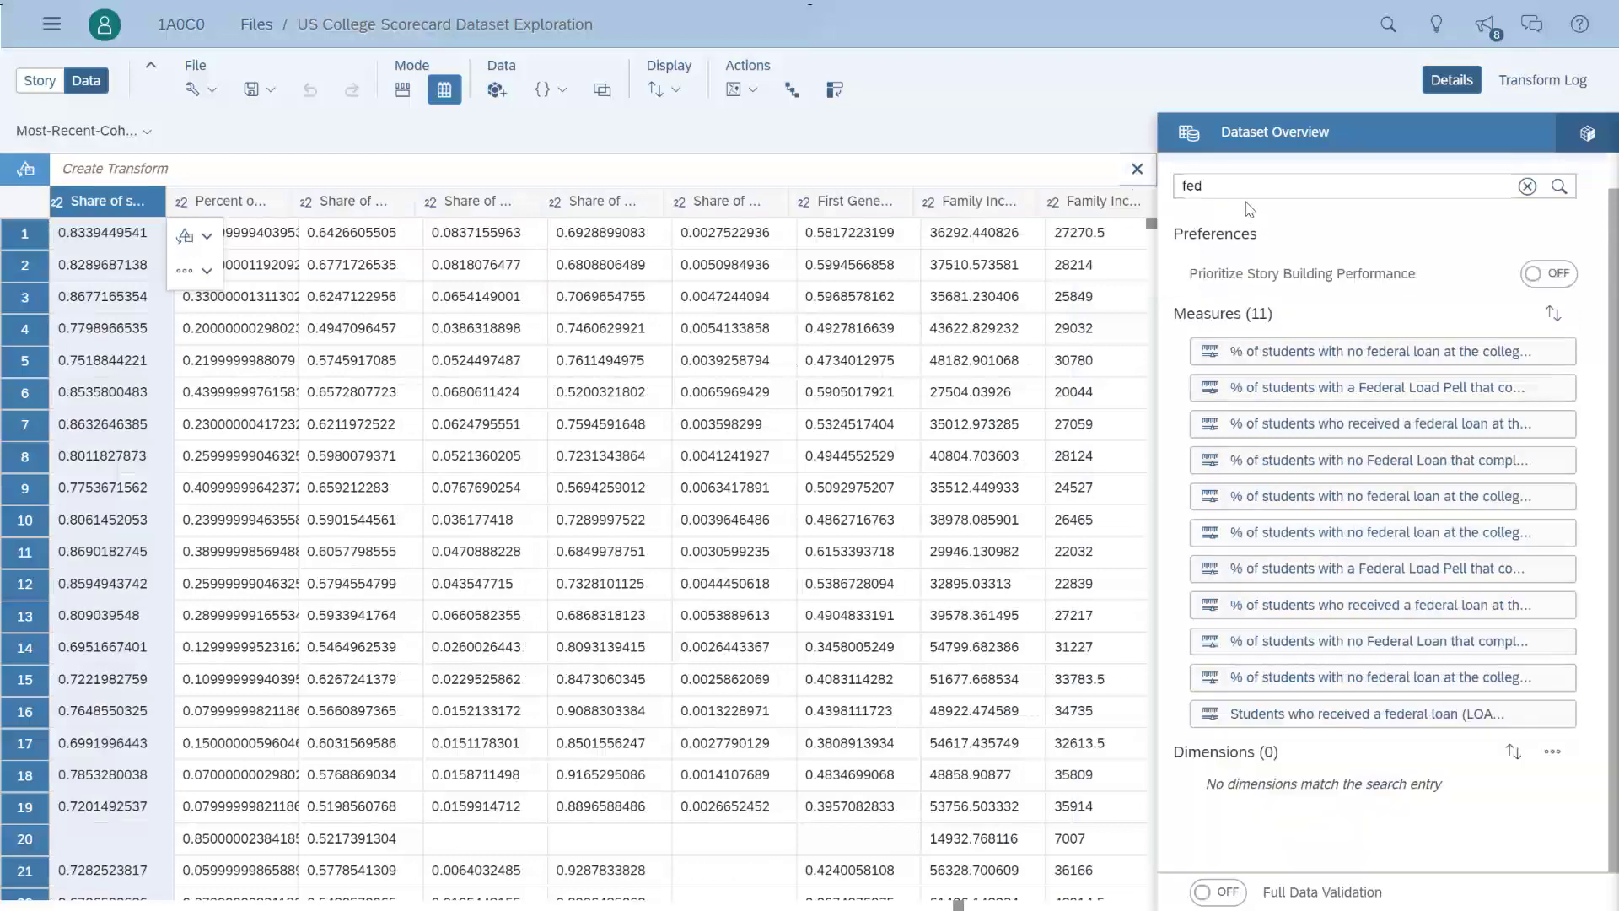
text(eral loan)
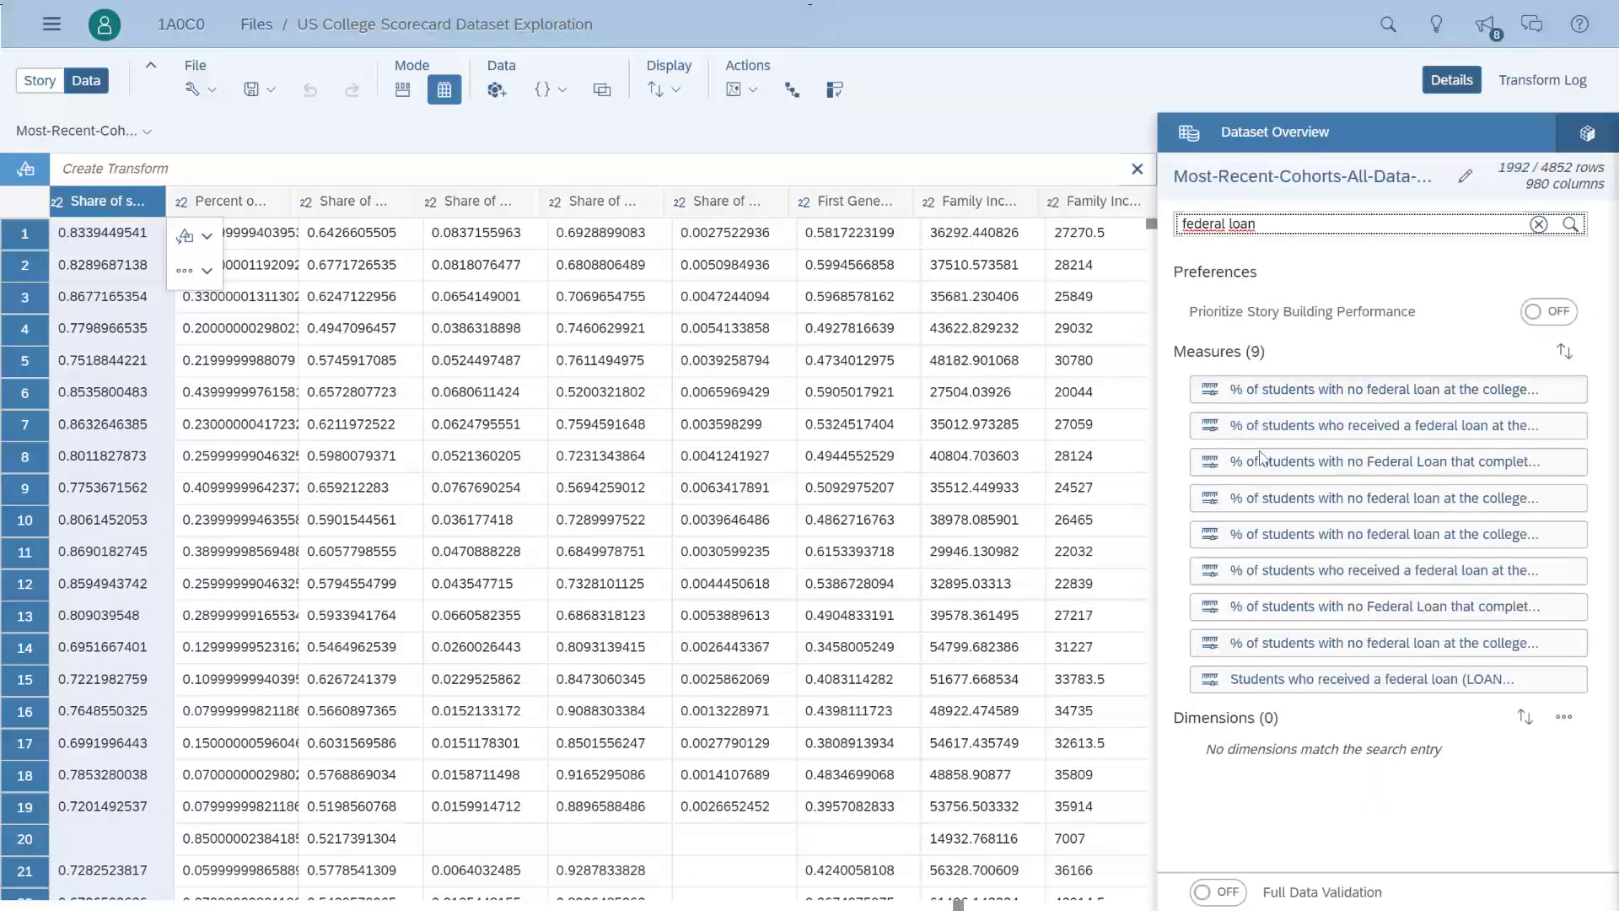
click(1277, 671)
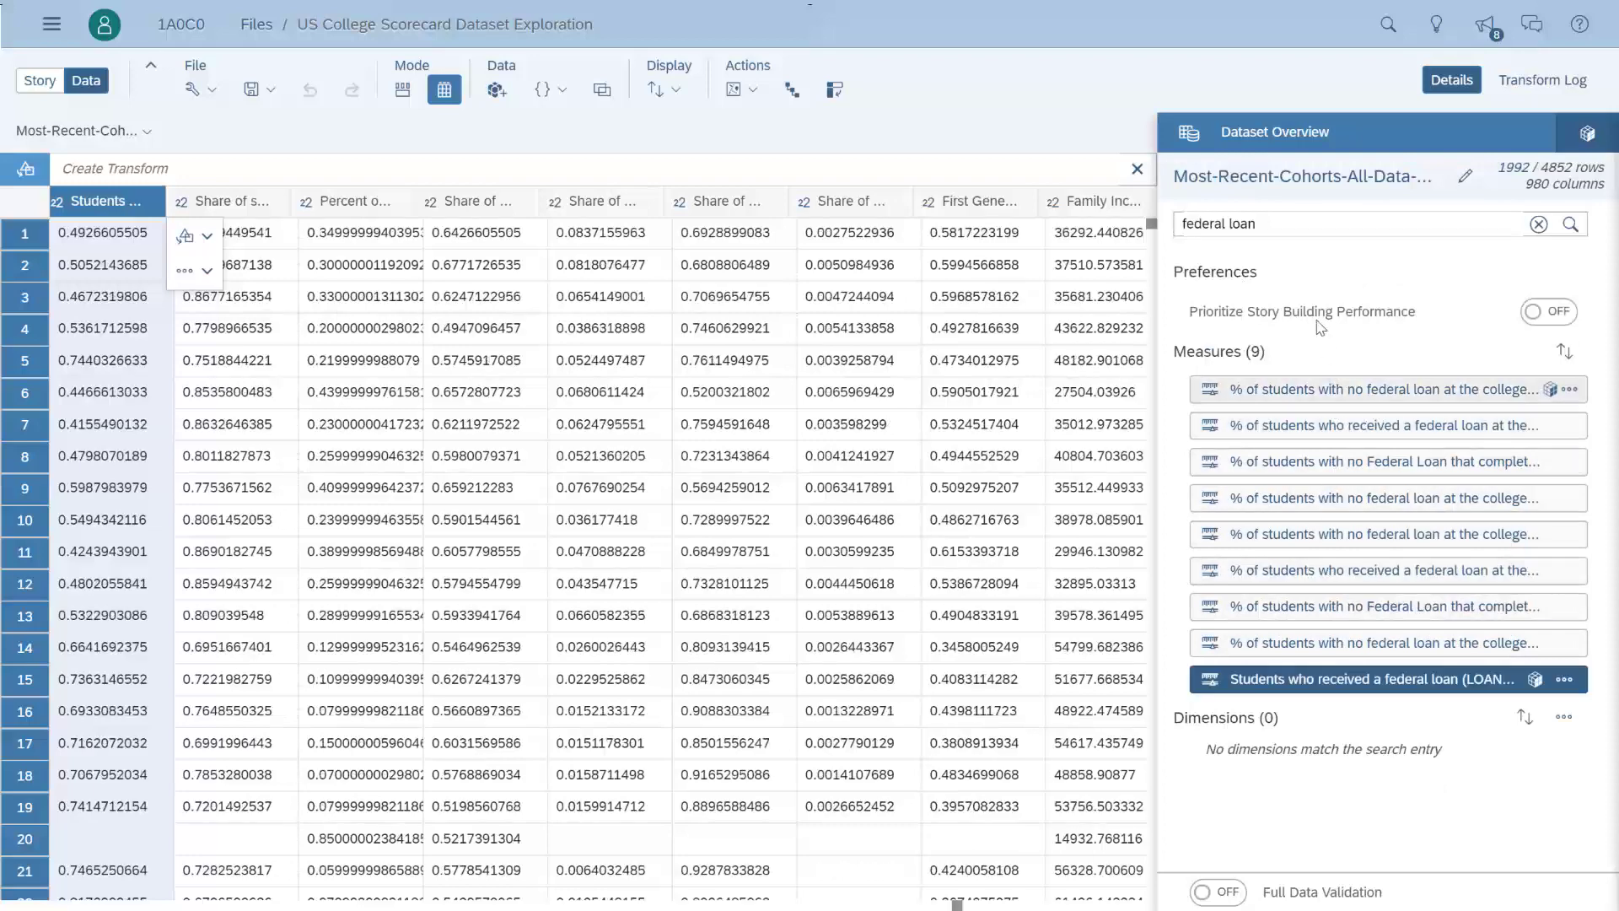
drag(1271, 224, 1171, 231)
text(default)
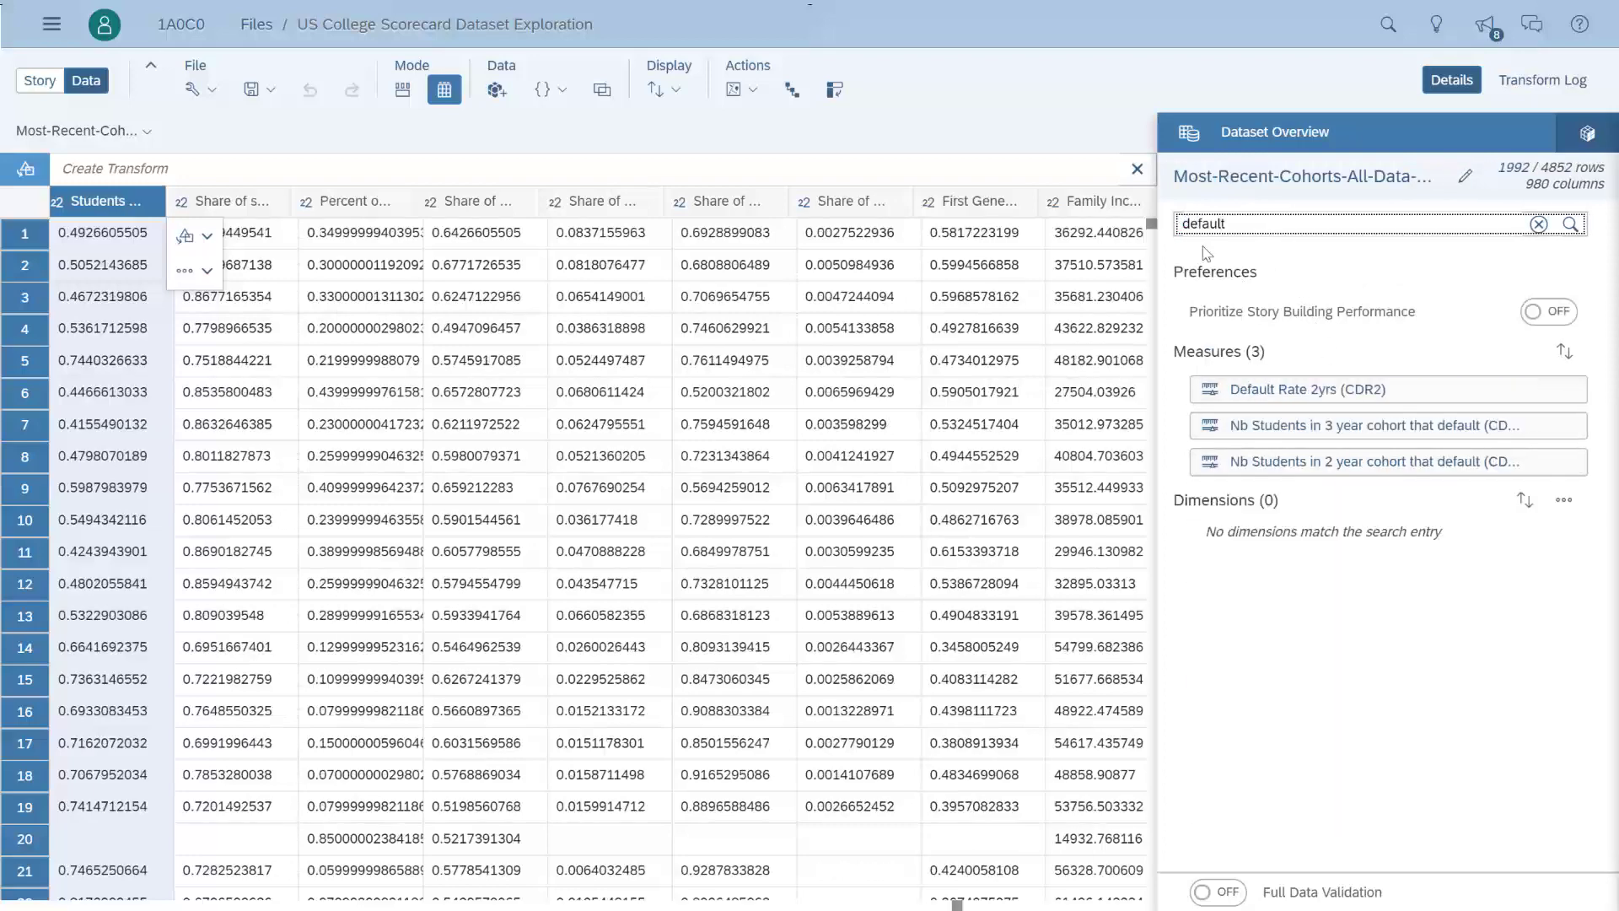
click(1256, 388)
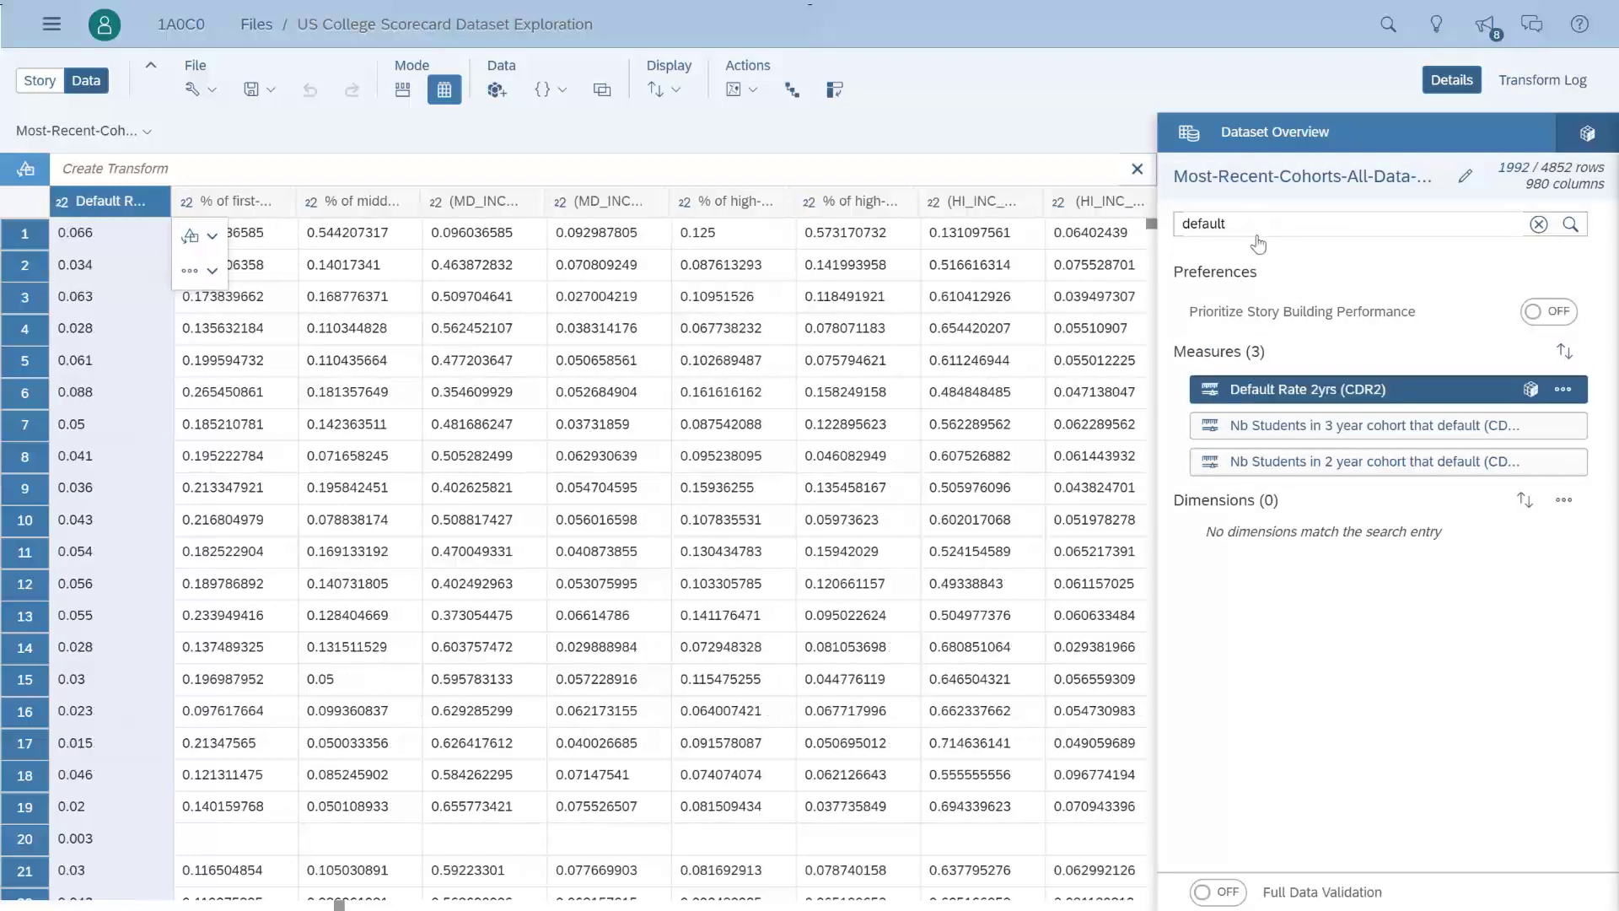
drag(1253, 224, 1161, 233)
text(earnings)
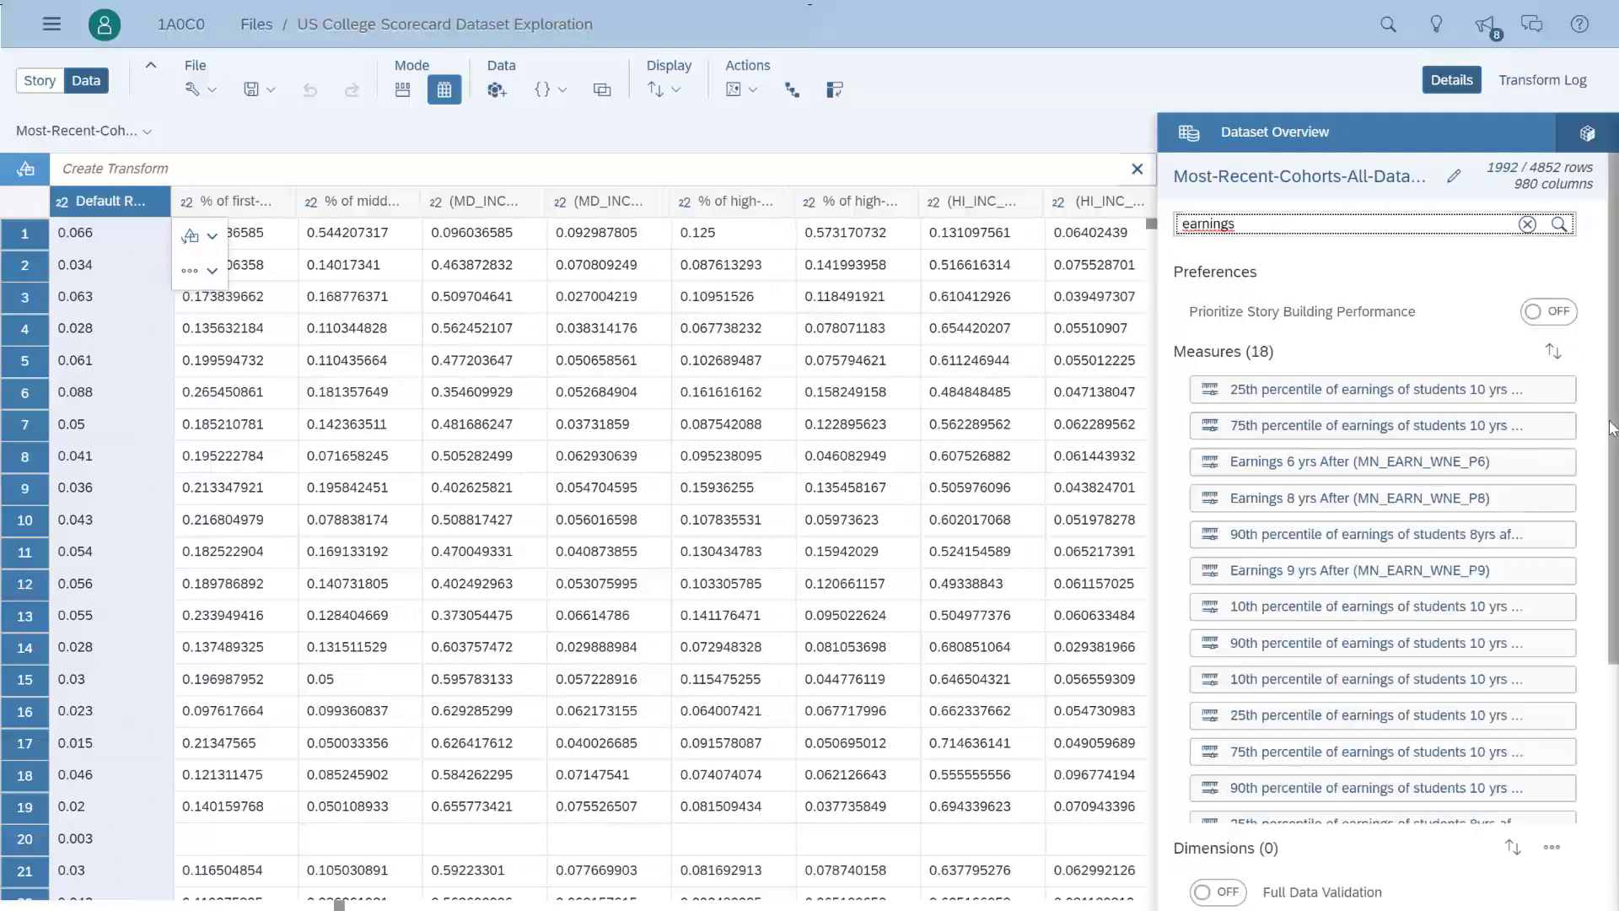
scroll(1383, 506, down, 2)
mouse_move(1363, 676)
click(1326, 677)
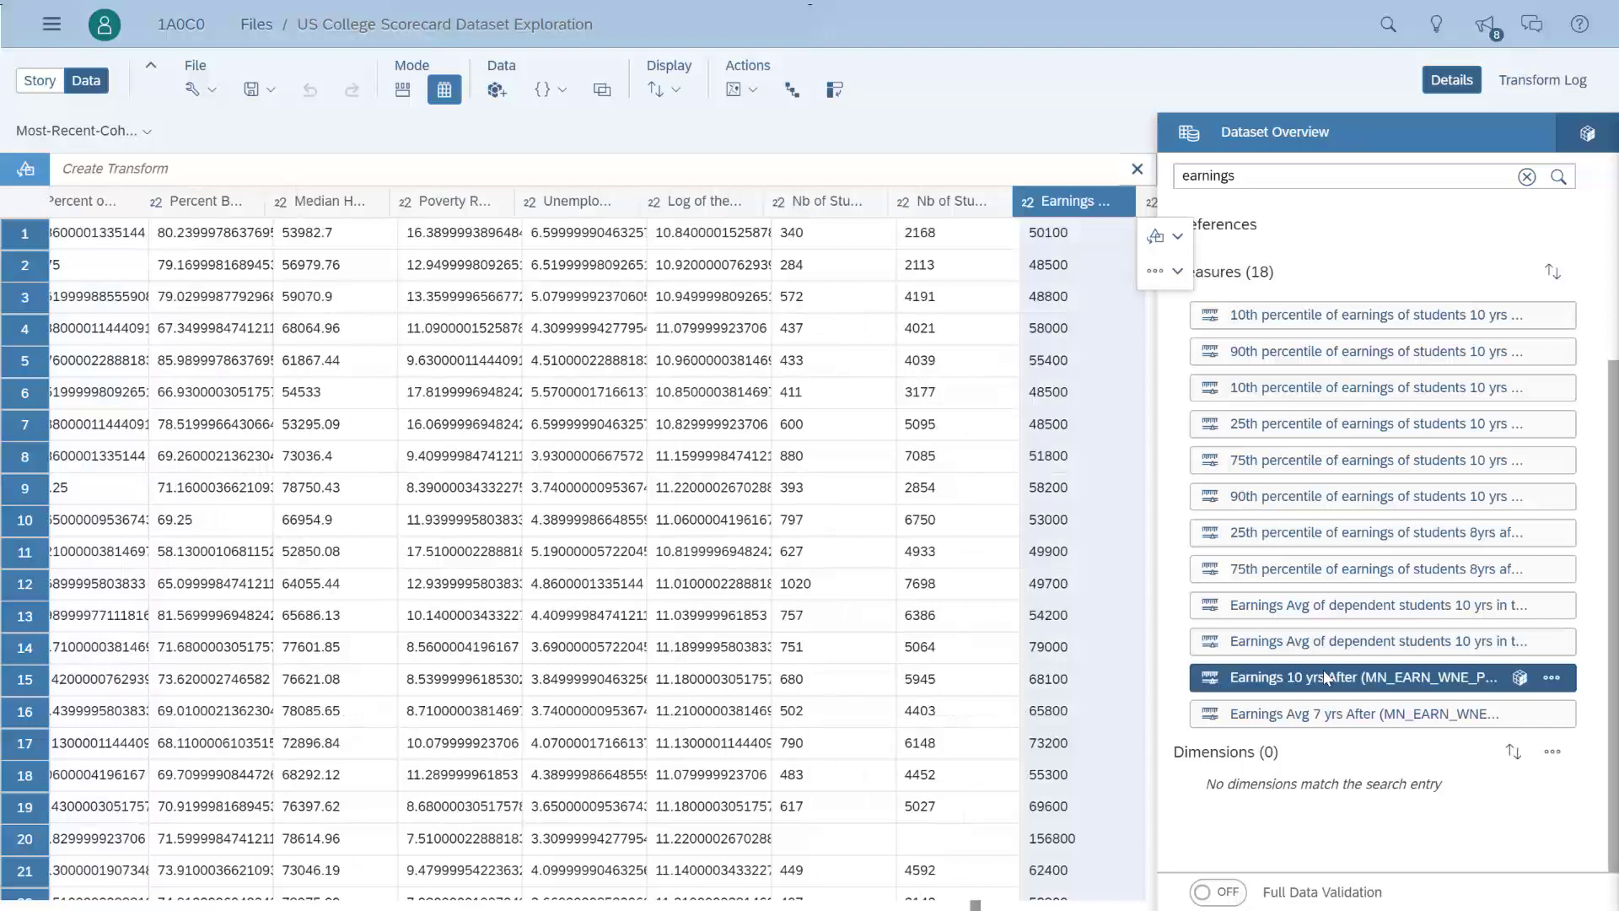
- Redraw the Earnings 10 yrs After histogram with 40 bars, then clear the column search
click(1581, 133)
scroll(1472, 433, down, 3)
drag(1328, 387, 1545, 387)
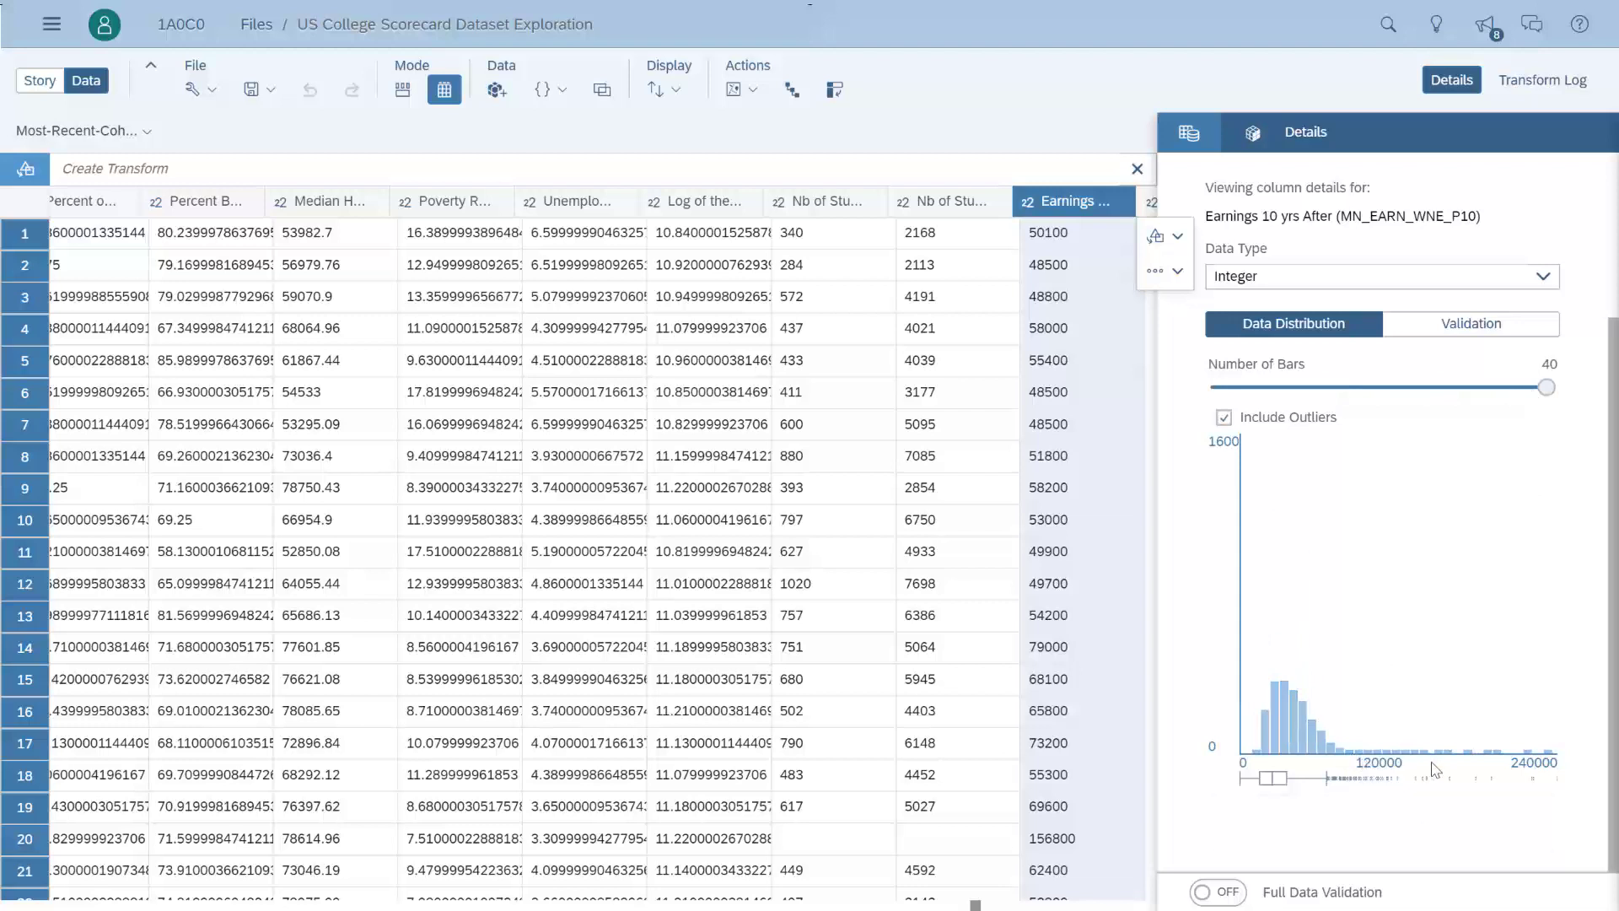
scroll(1607, 750, up, 3)
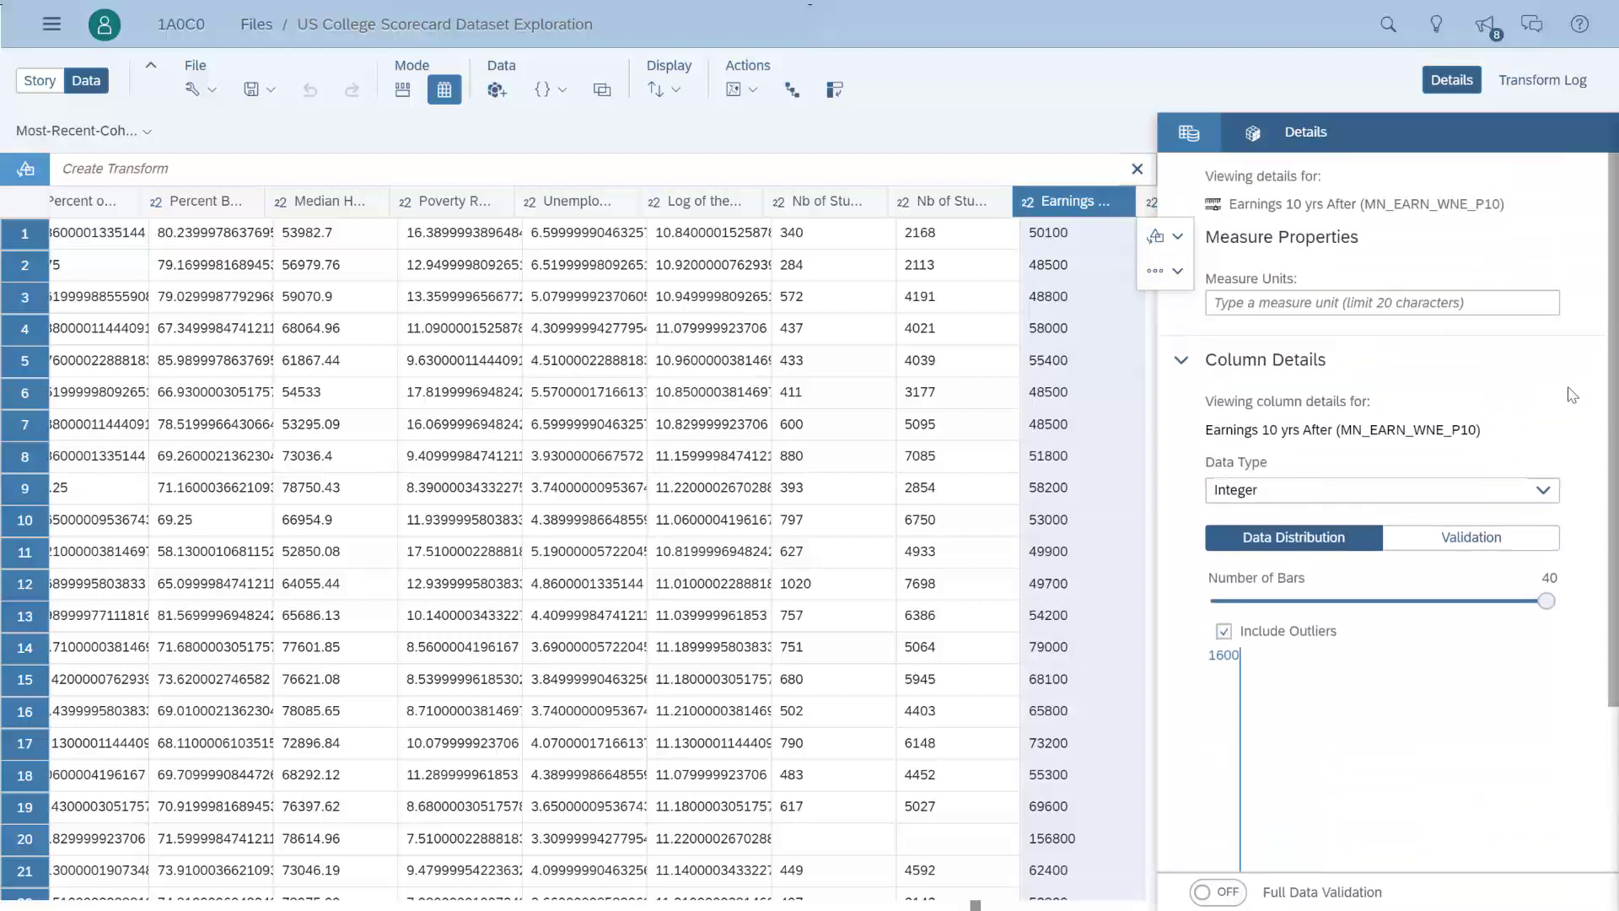
click(1177, 133)
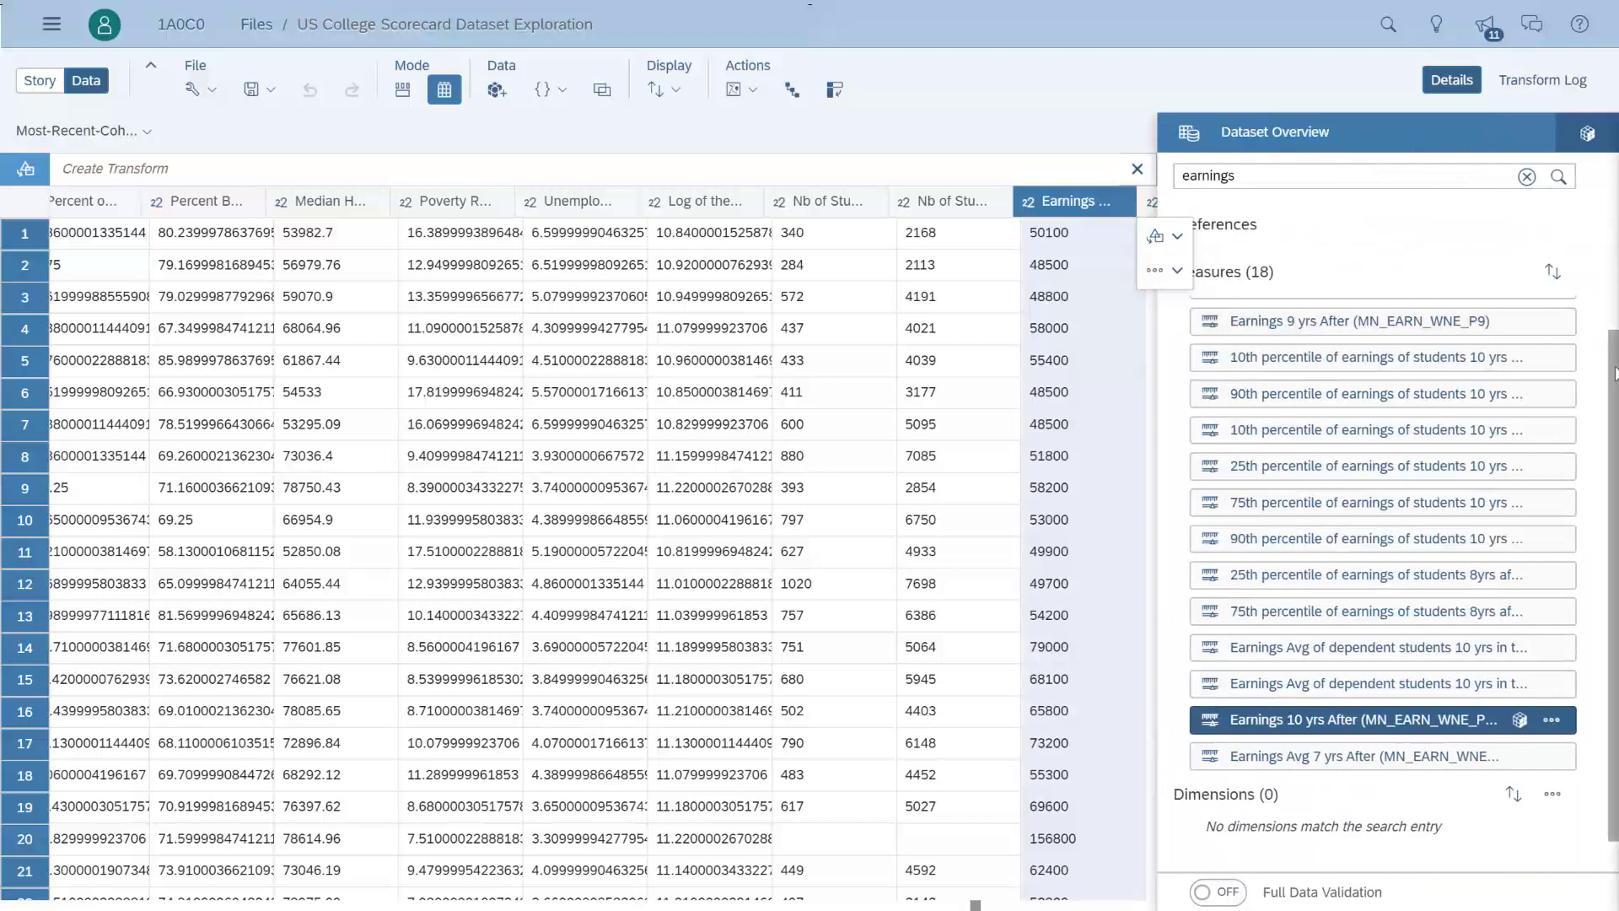
drag(1612, 371, 1616, 151)
click(1527, 223)
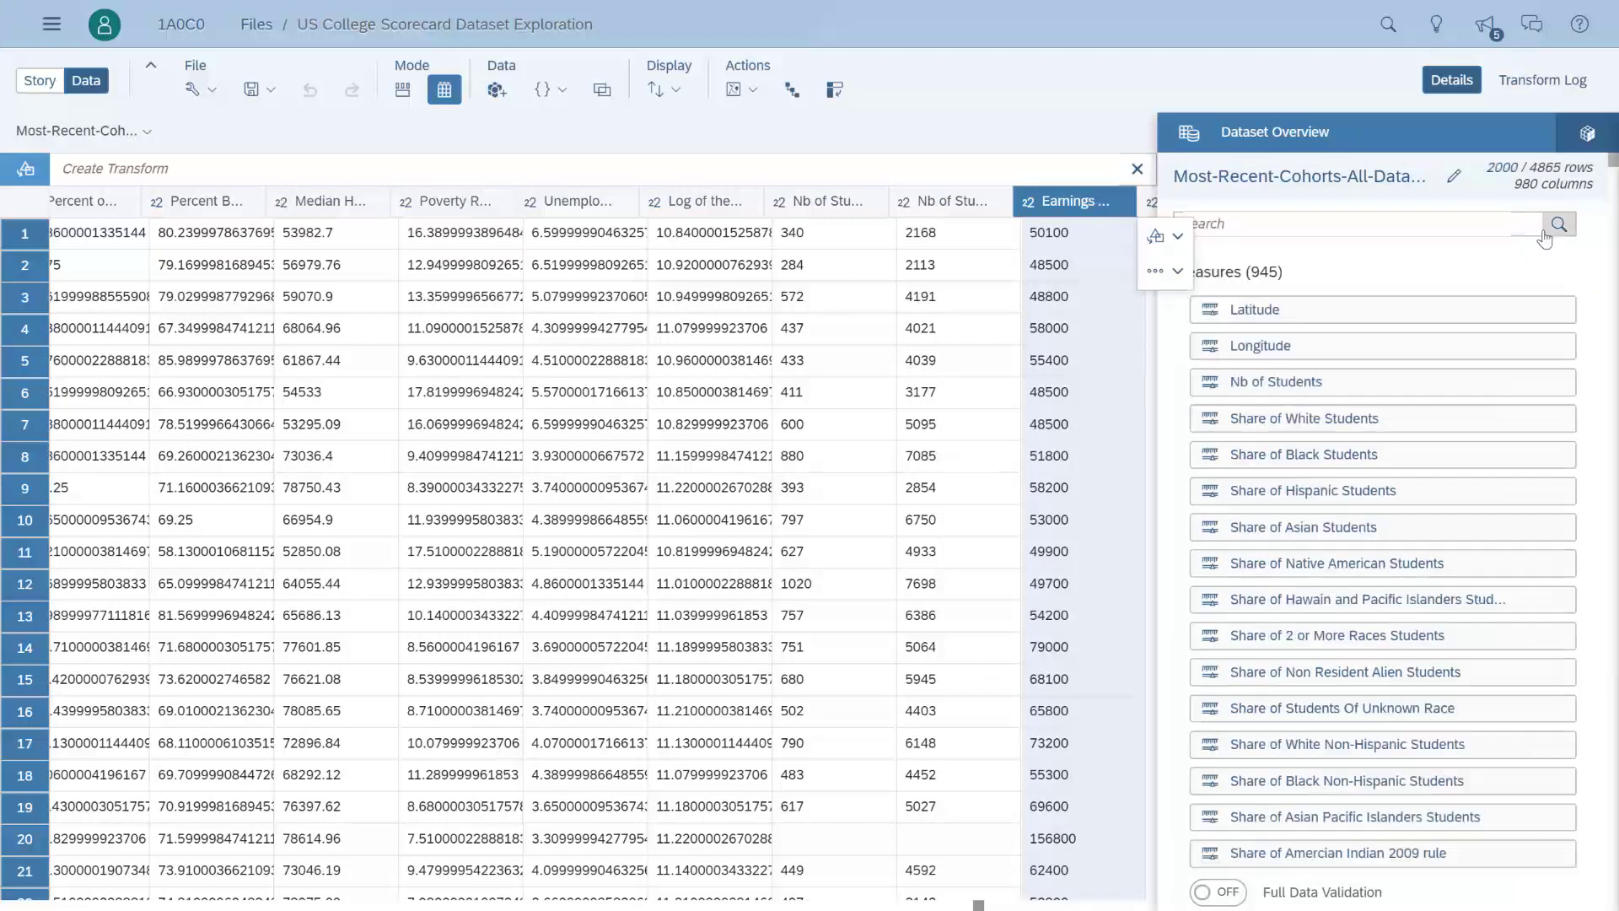
scroll(1612, 257, down, 5)
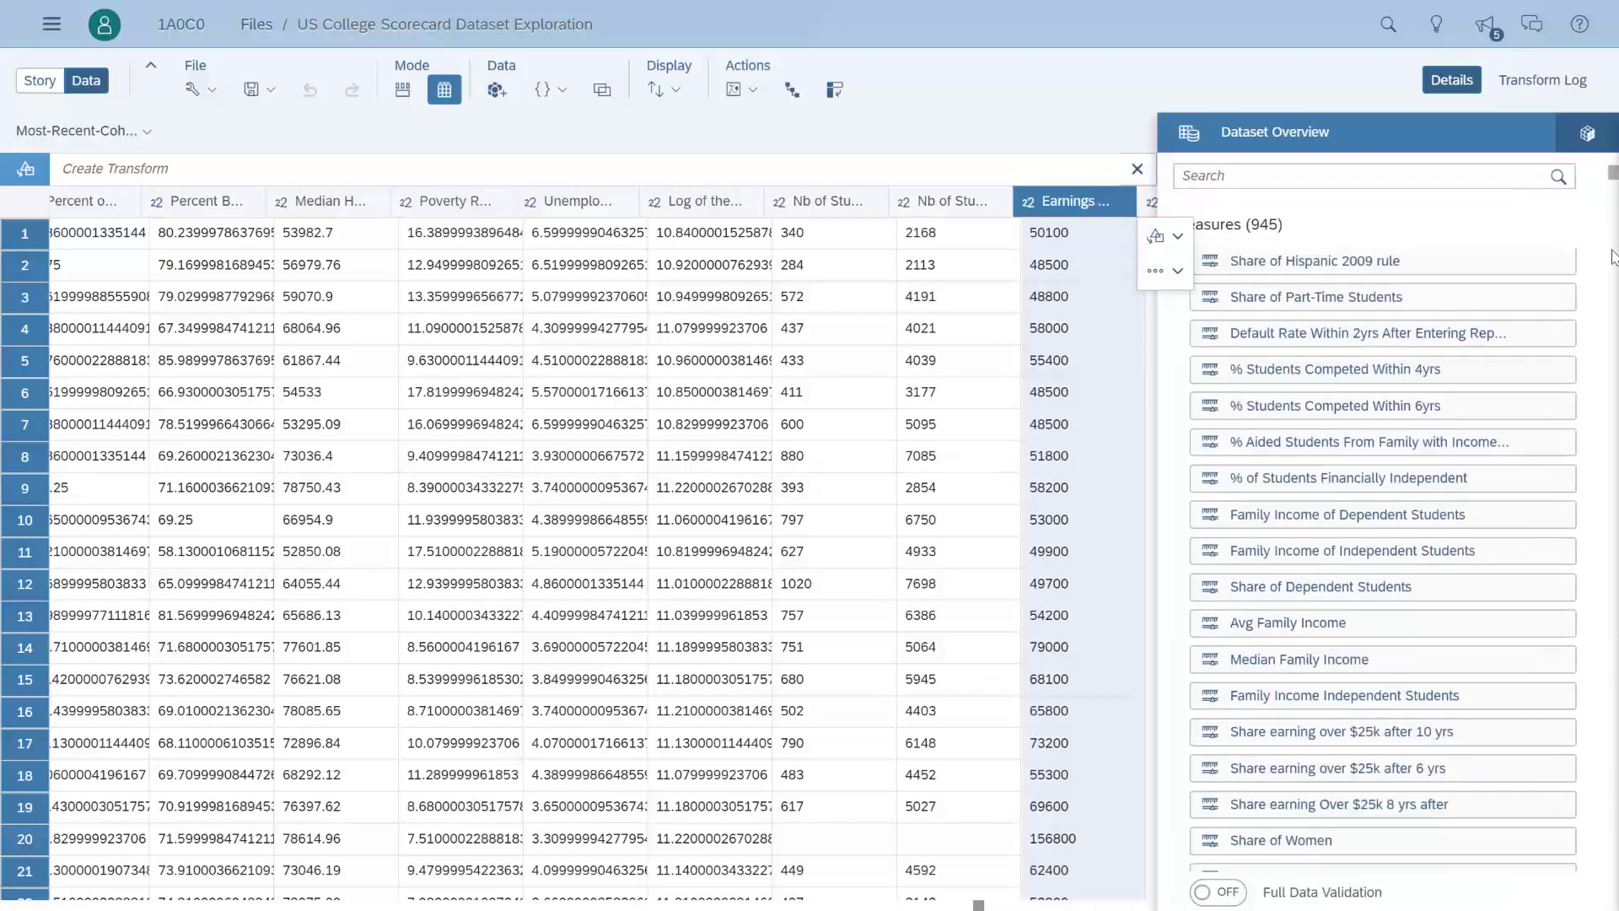
scroll(1612, 258, down, 3)
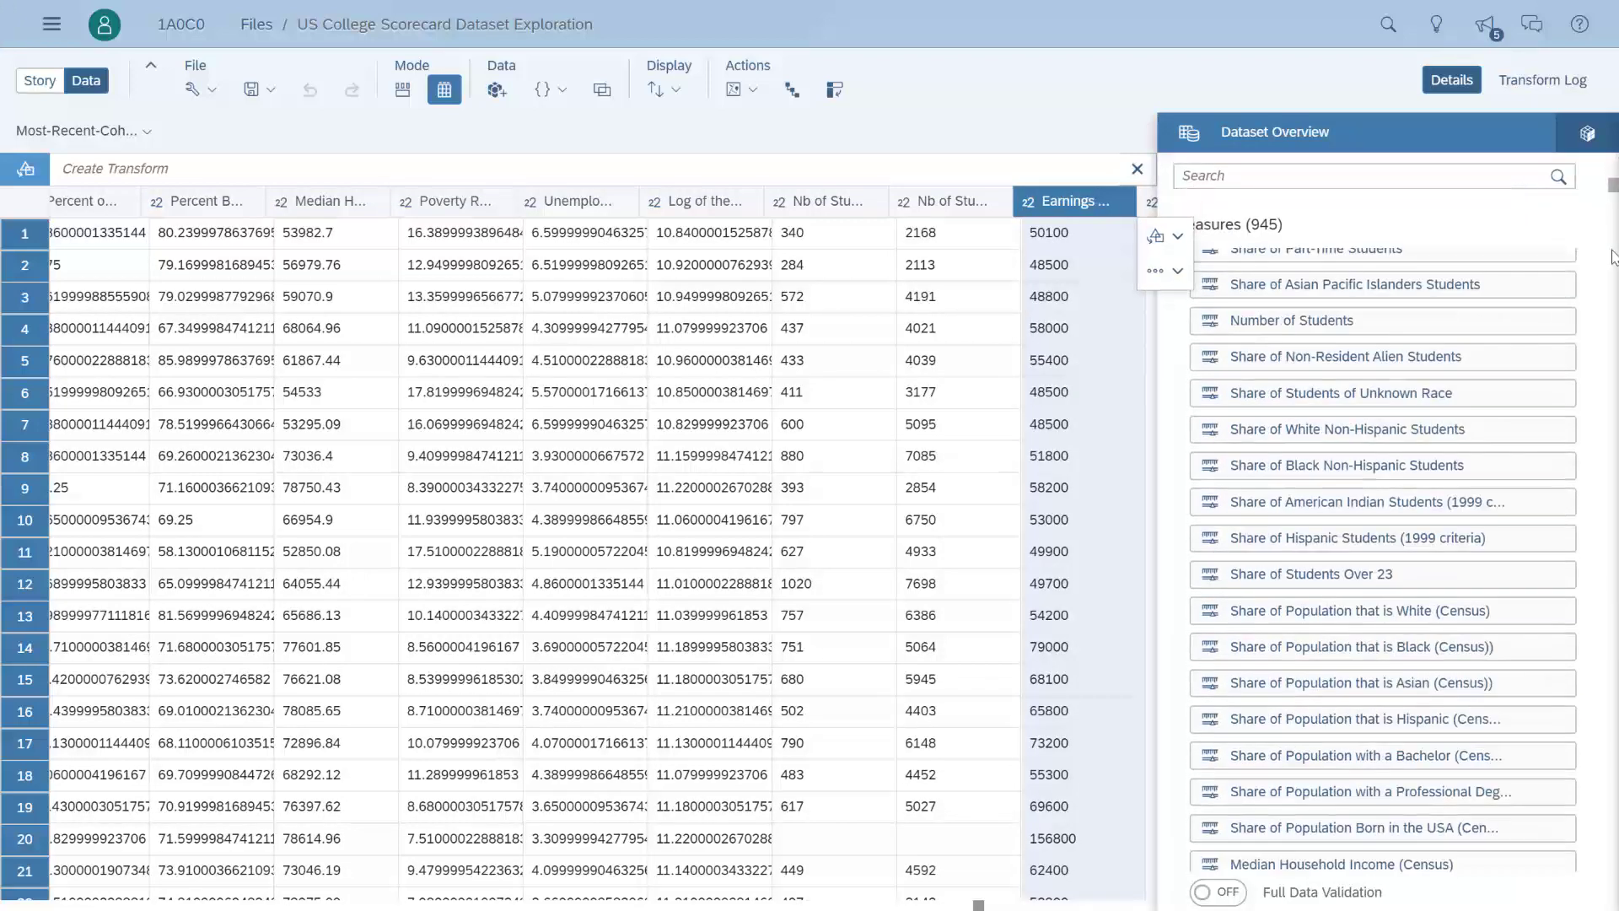
click(48, 85)
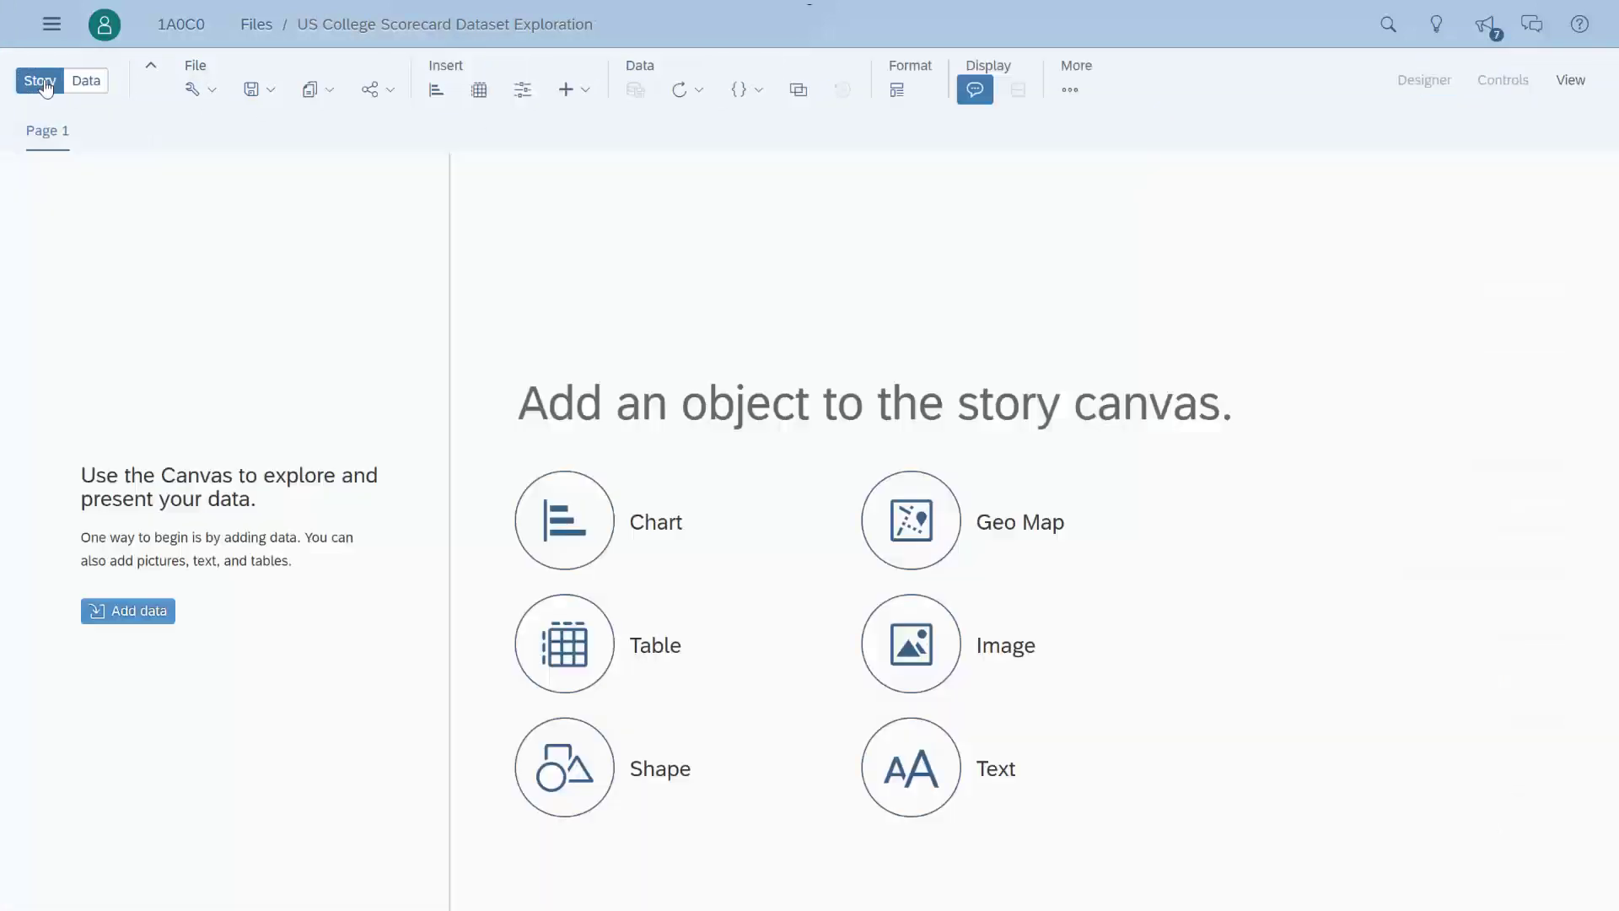
click(567, 493)
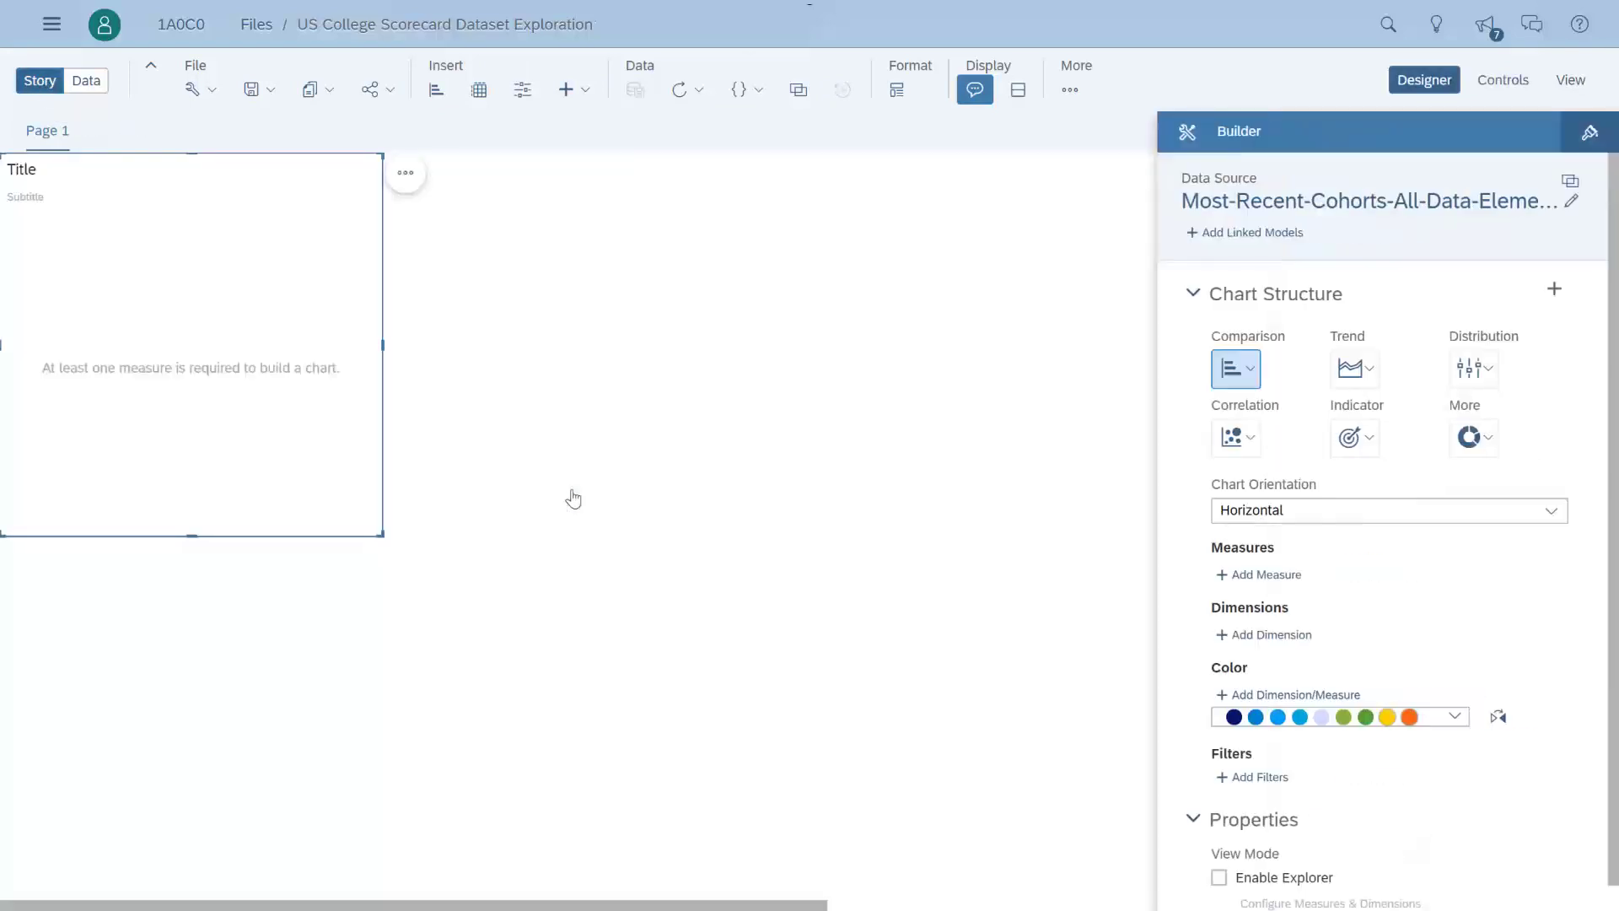
click(1264, 574)
click(1349, 875)
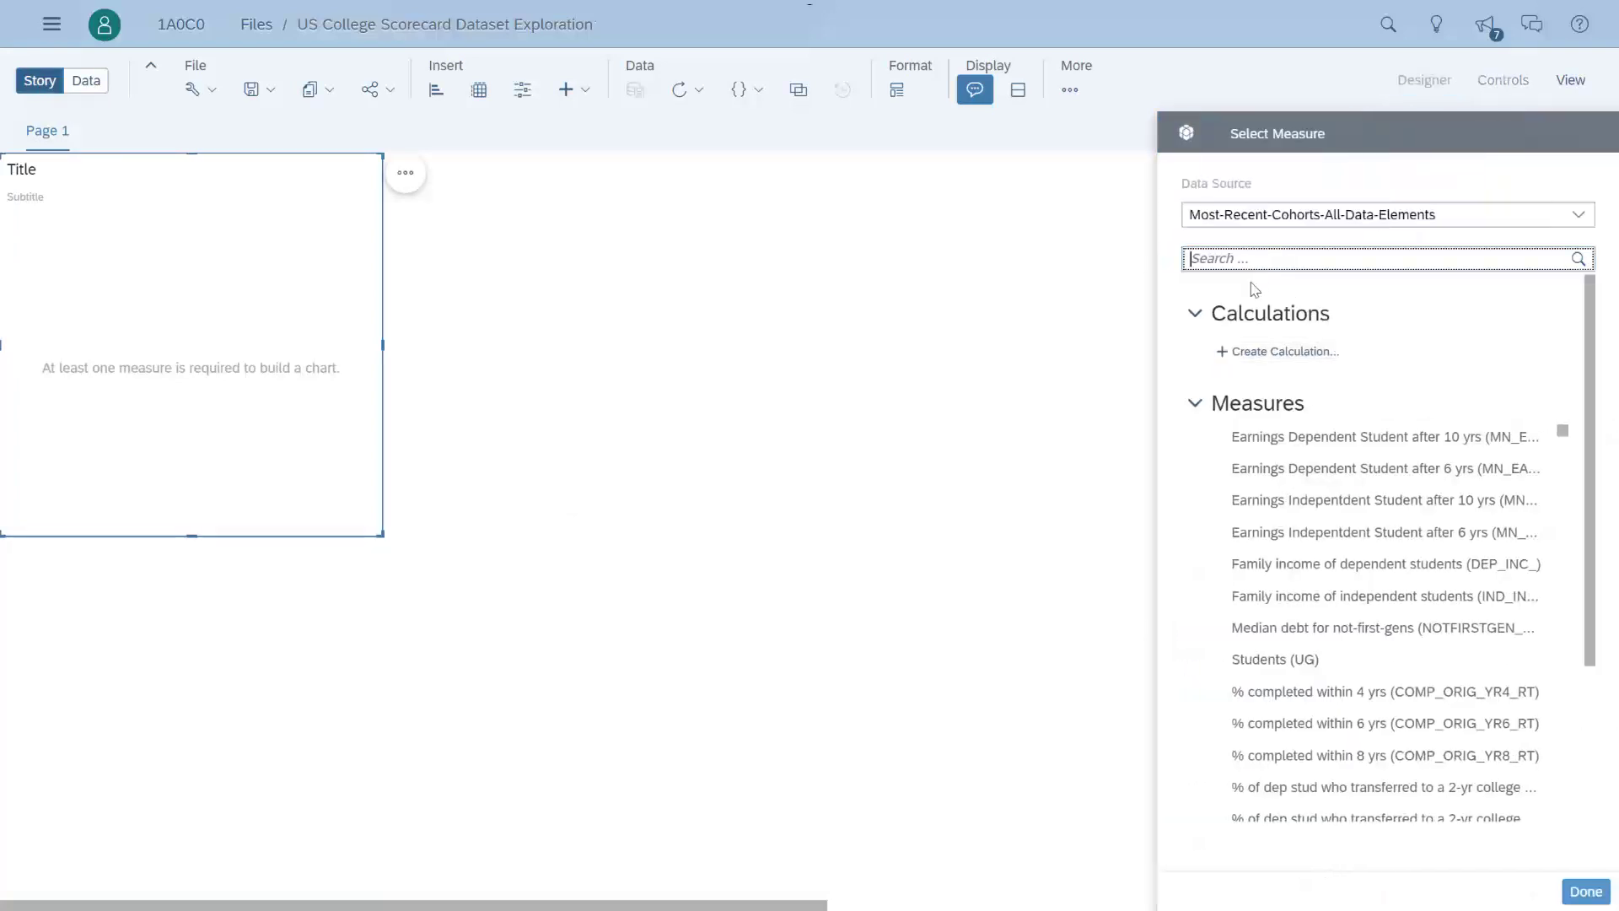
text(Nb of St)
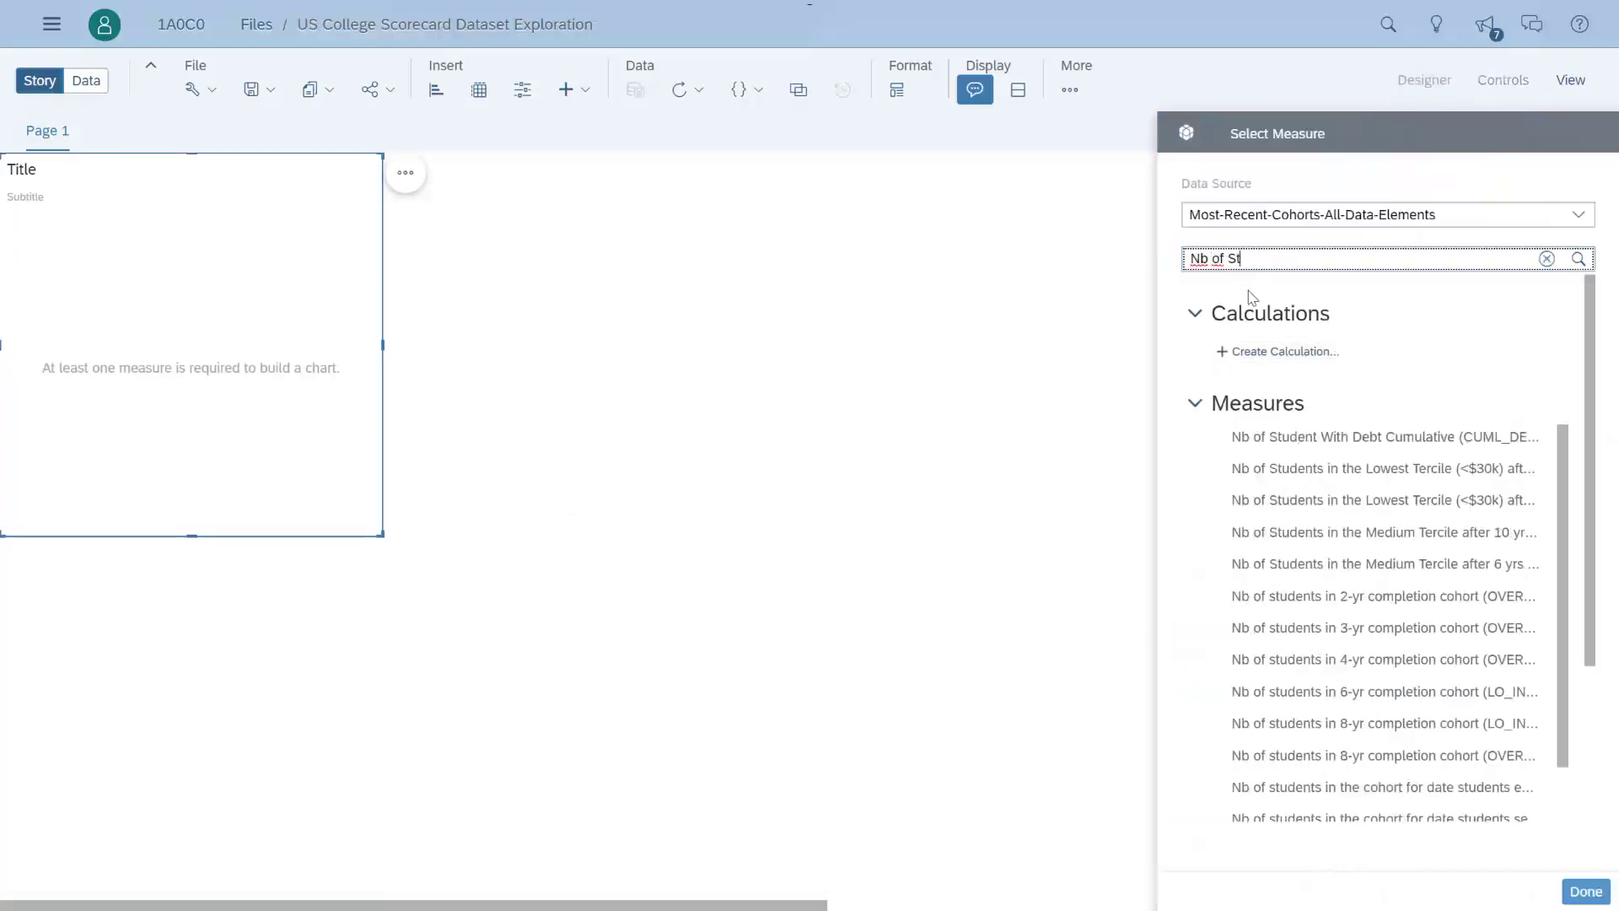
text(udents)
key(BackSpace)
key(BackSpace)
key(BackSpace)
key(BackSpace)
key(BackSpace)
text(F)
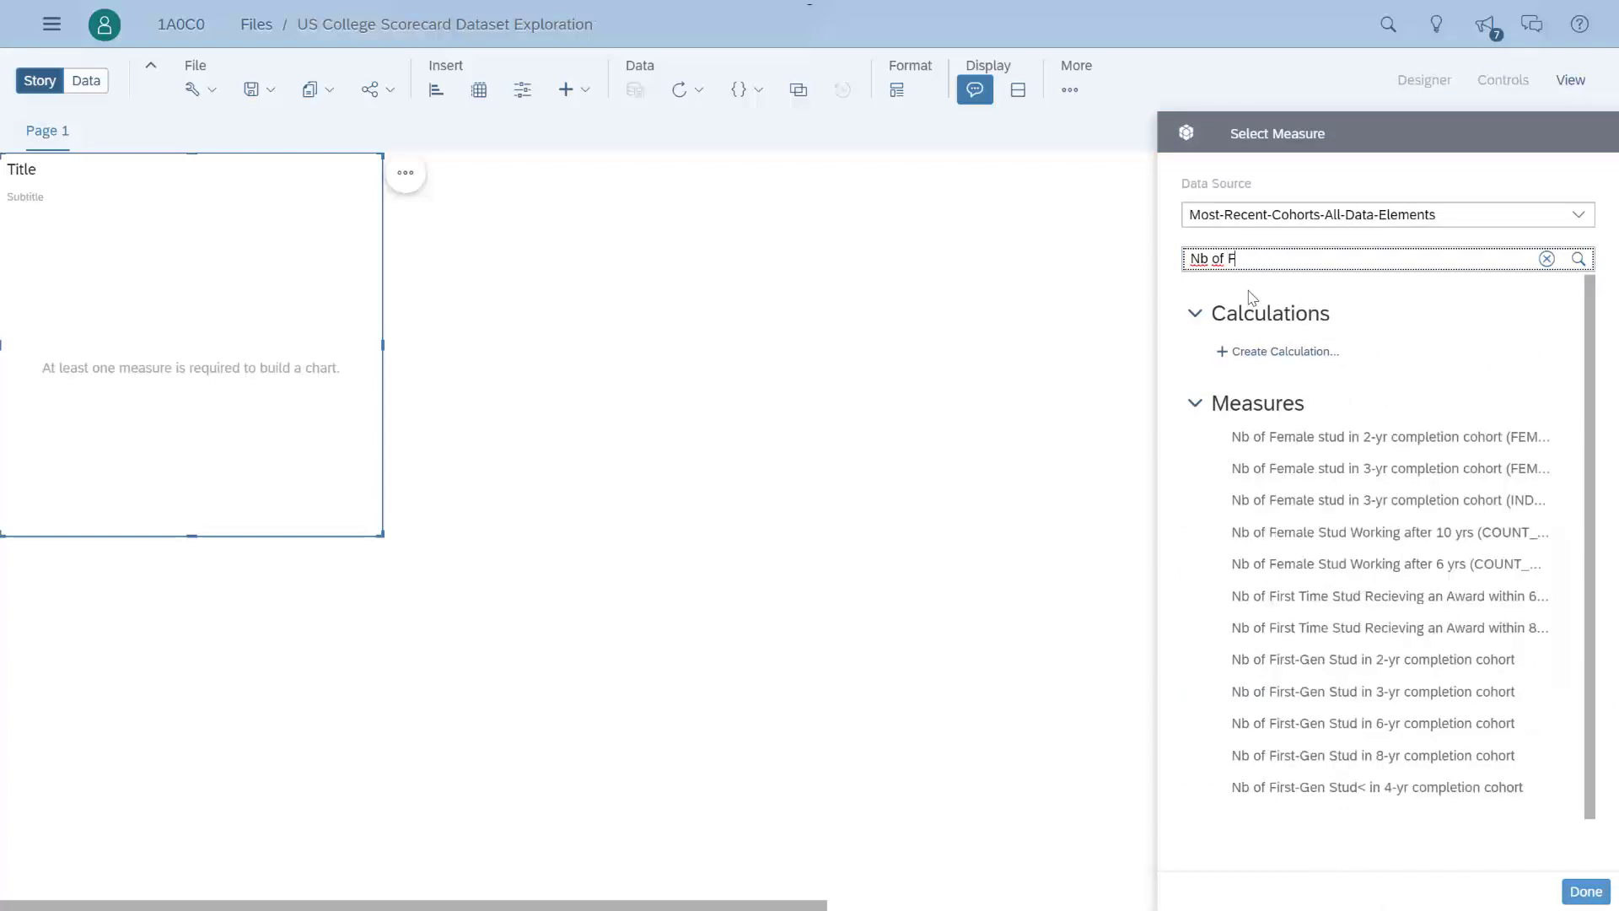
text(irs)
key(BackSpace)
key(BackSpace)
key(BackSpace)
key(BackSpace)
key(BackSpace)
key(BackSpace)
text(Students who transferred to a 4-yr)
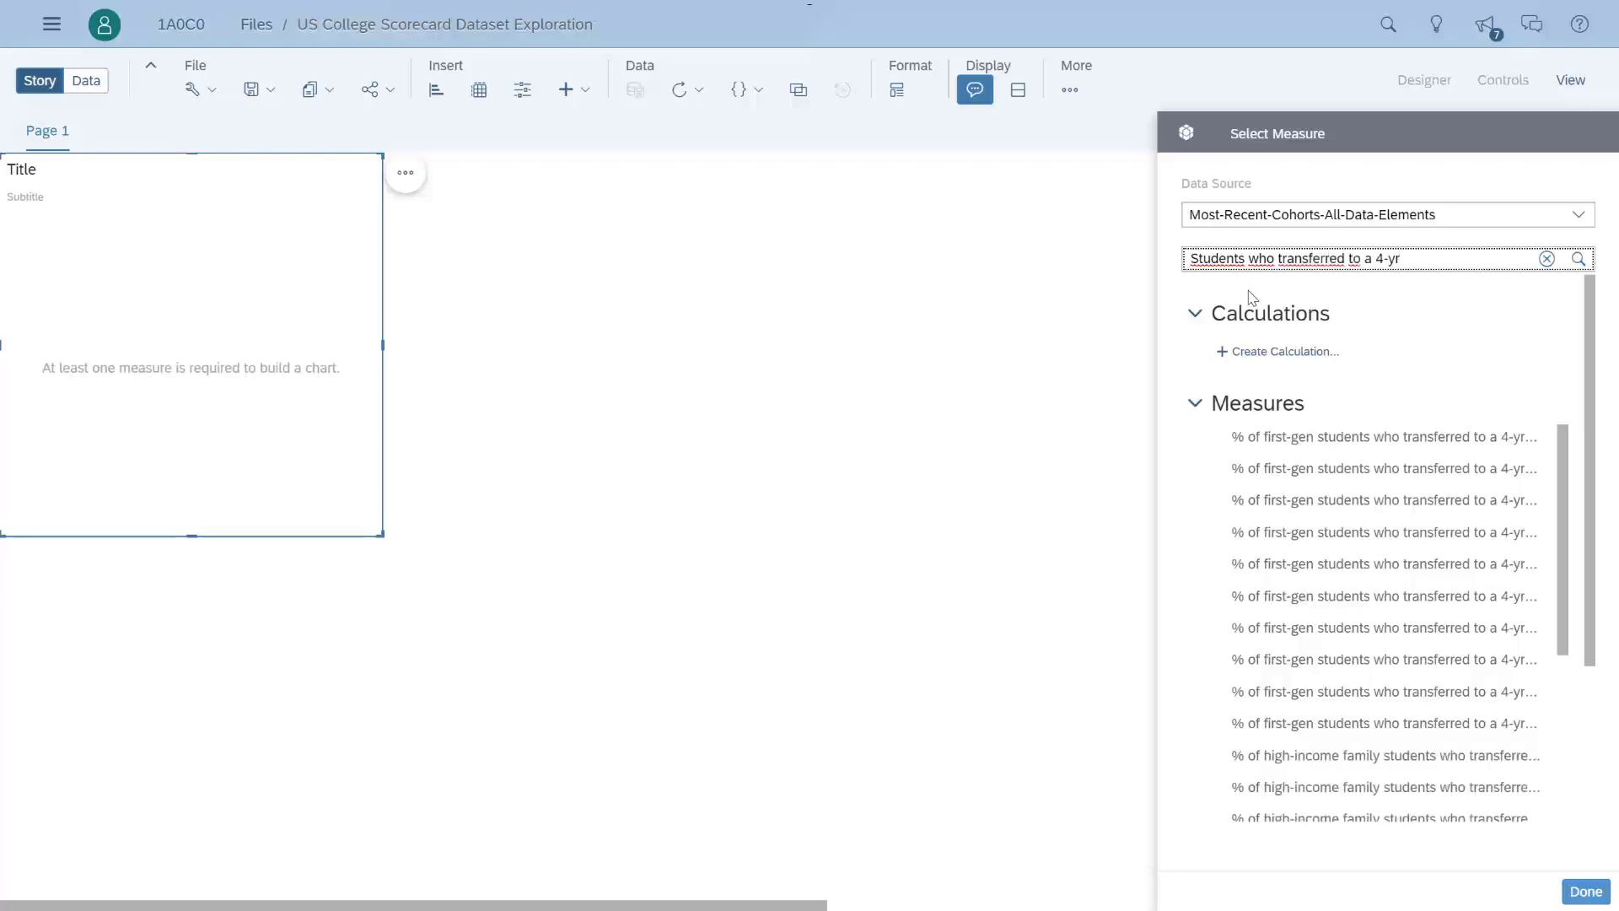
key(BackSpace)
key(BackSpace)
key(BackSpace)
key(BackSpace)
key(BackSpace)
key(BackSpace)
text(comp)
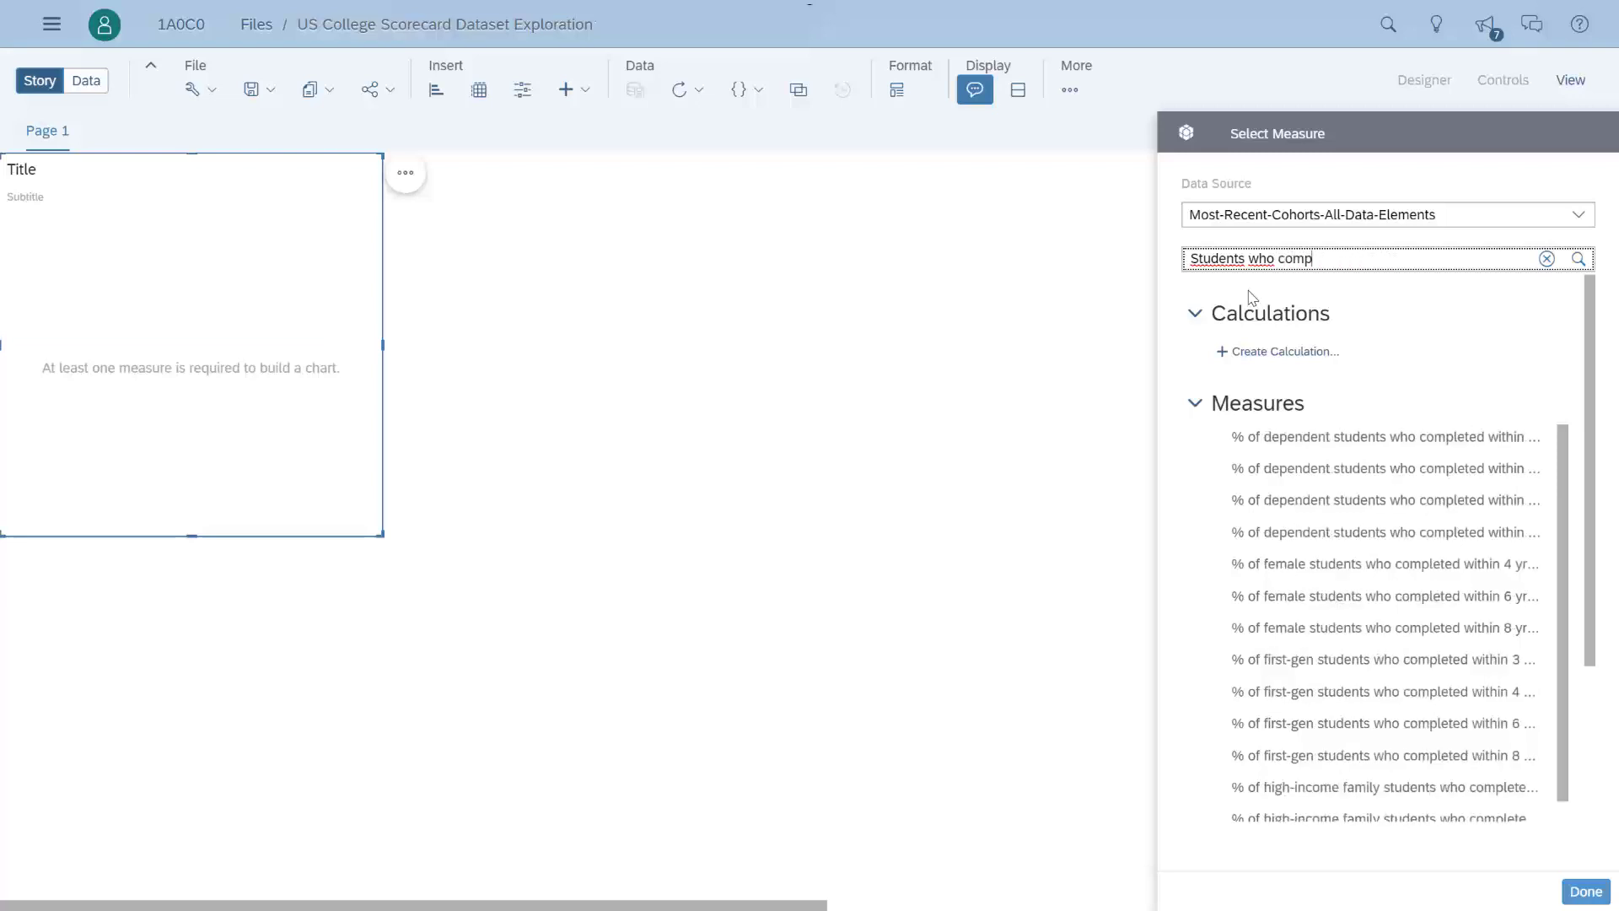
text(leted within 4)
key(BackSpace)
text(8)
click(1586, 891)
click(401, 177)
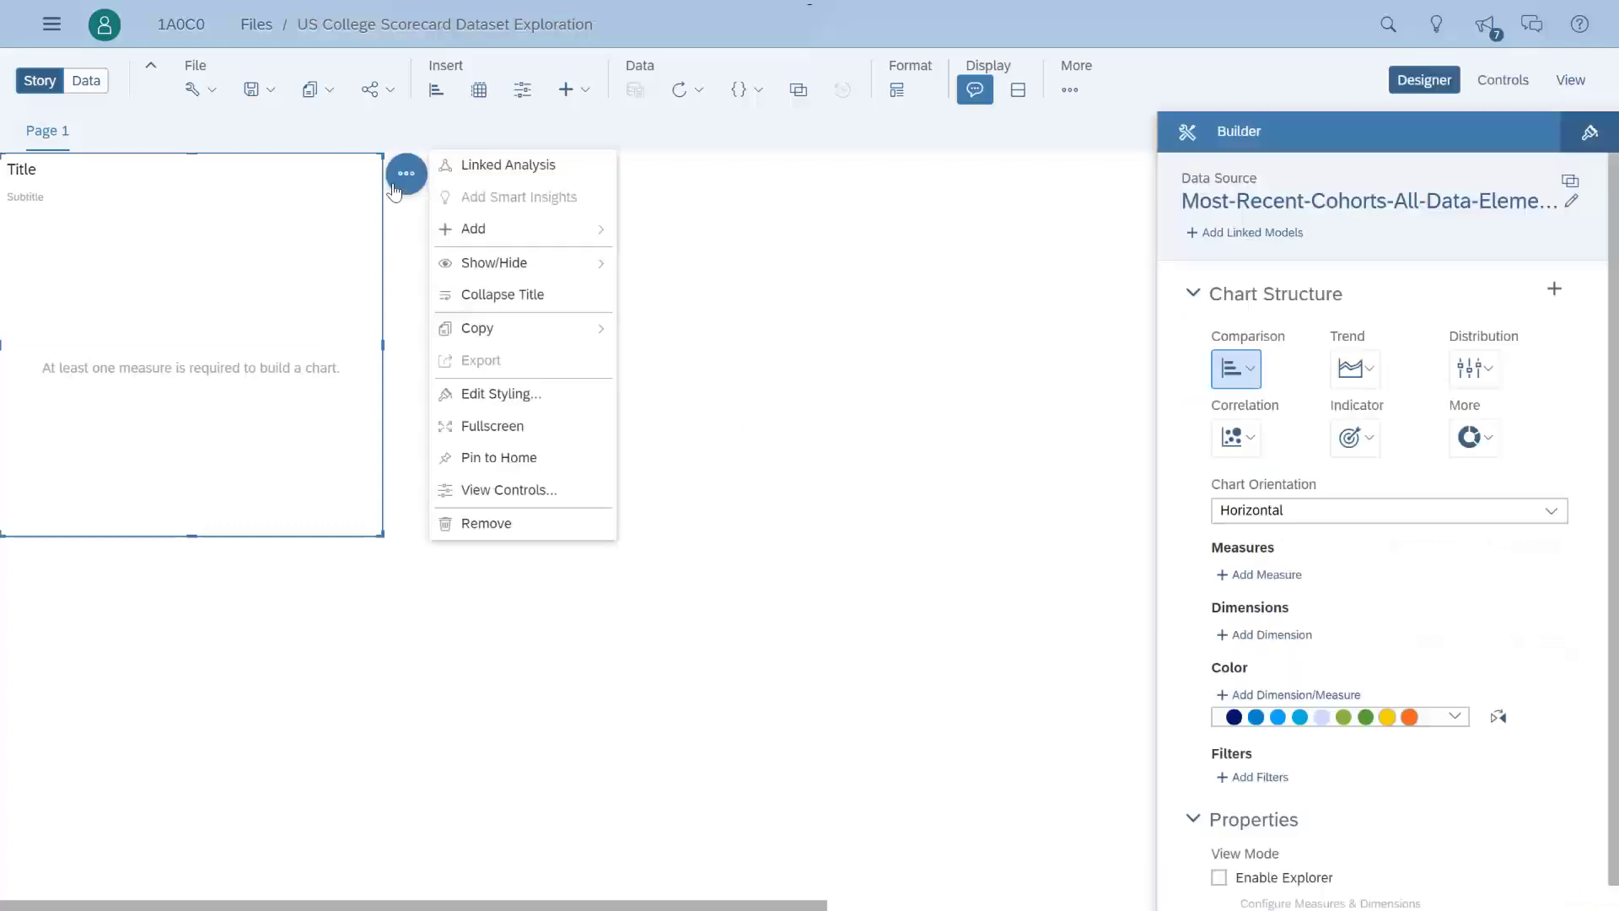
click(482, 523)
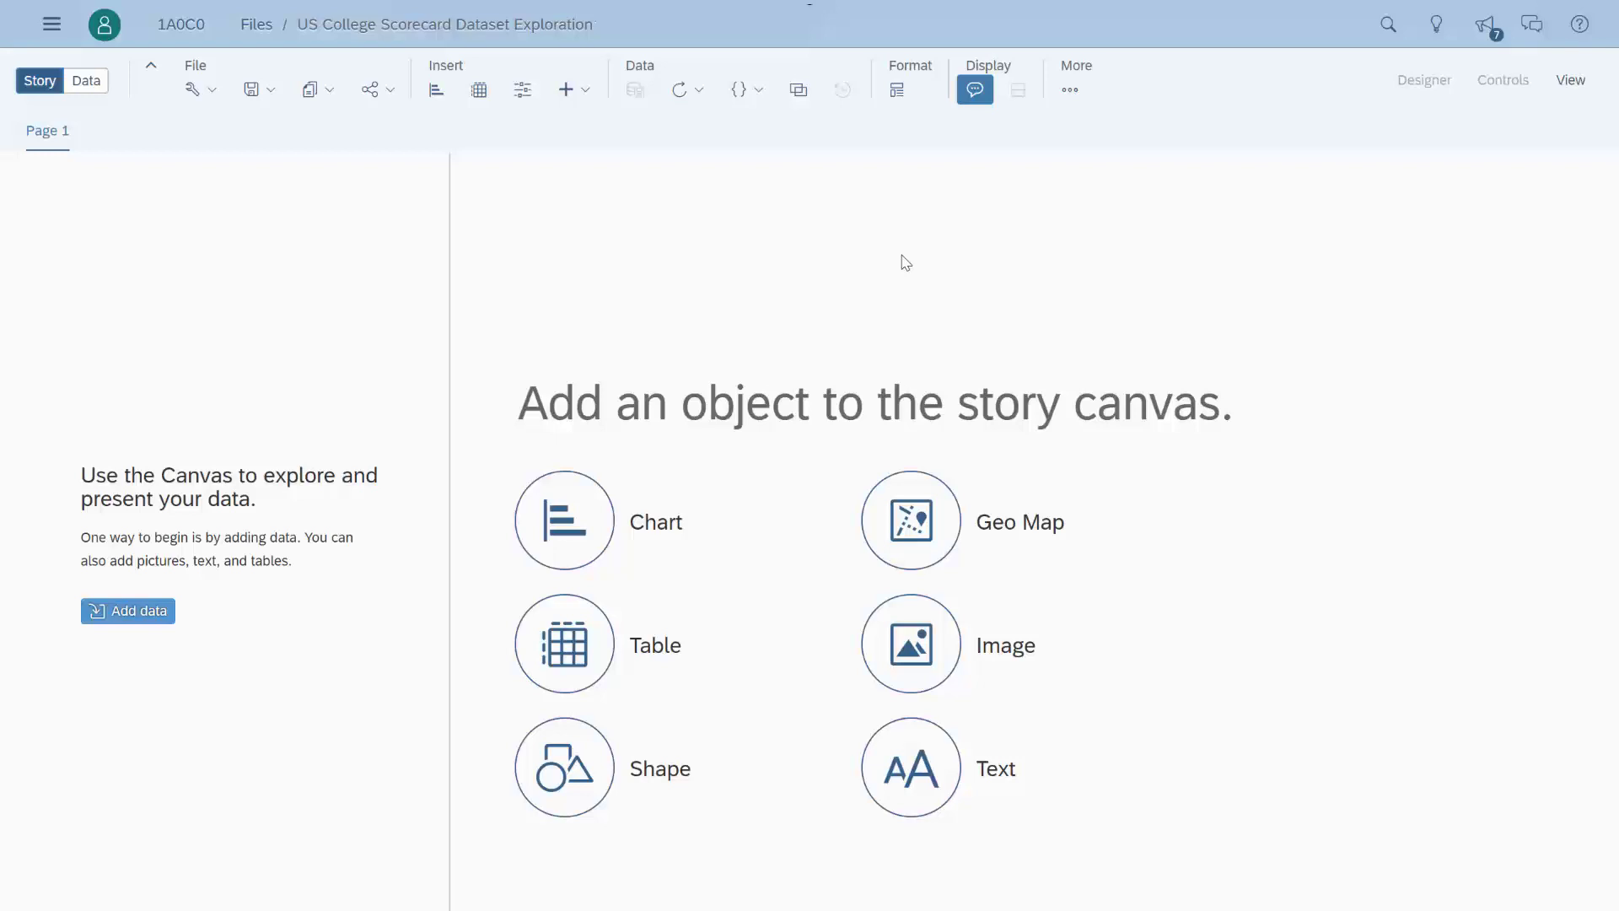
- Start a Smart Discovery targeting Earnings After 10 yrs
click(1070, 90)
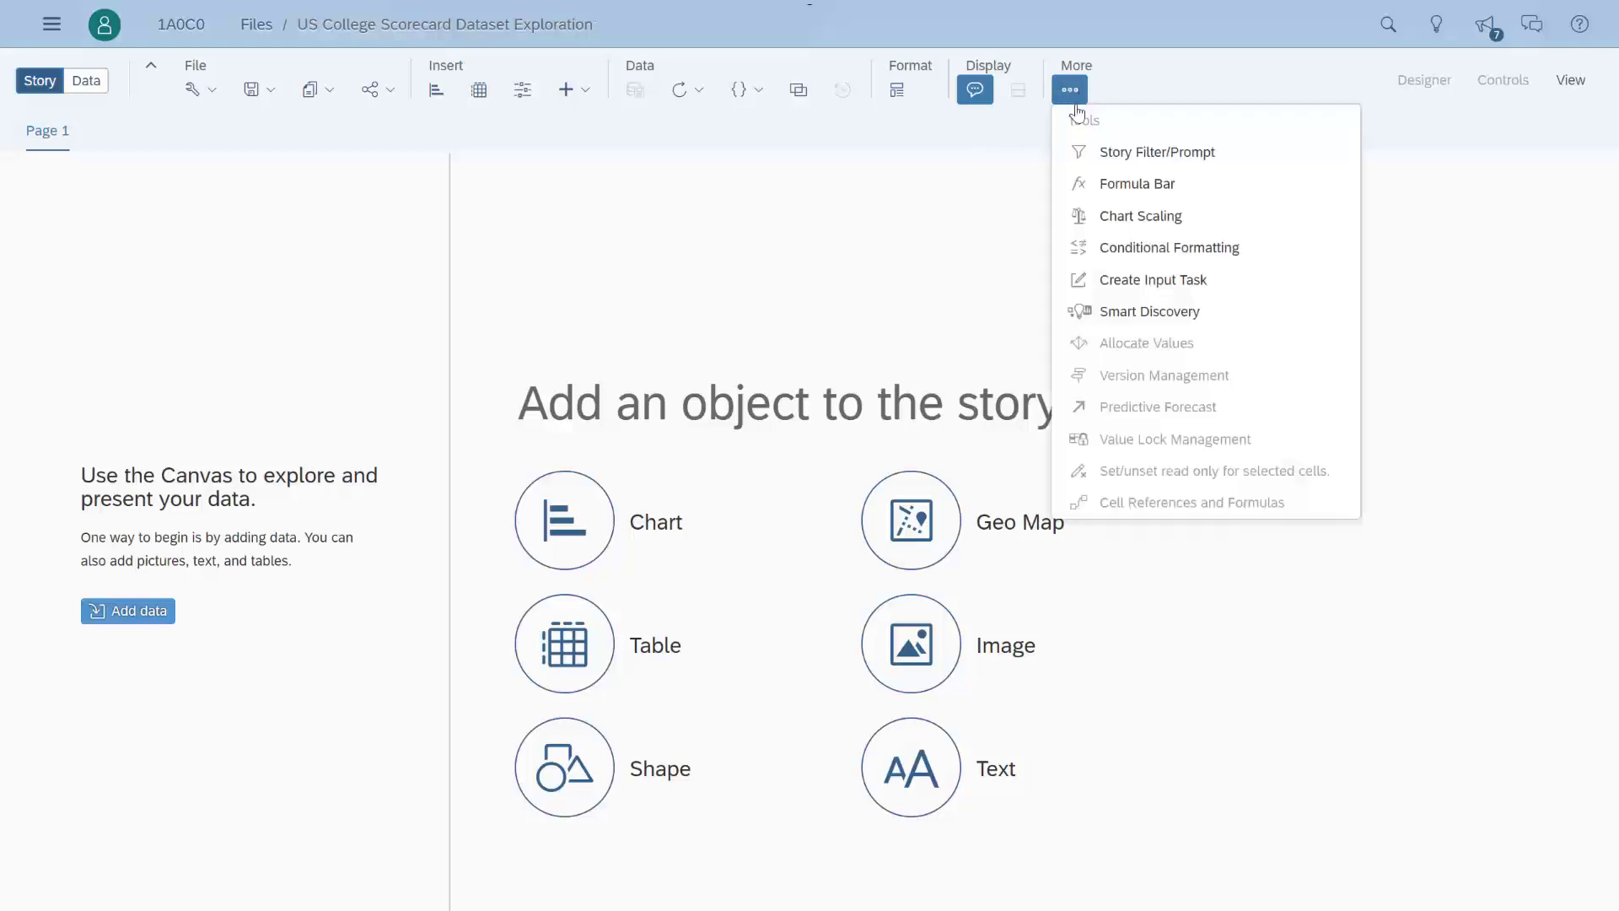
click(1136, 314)
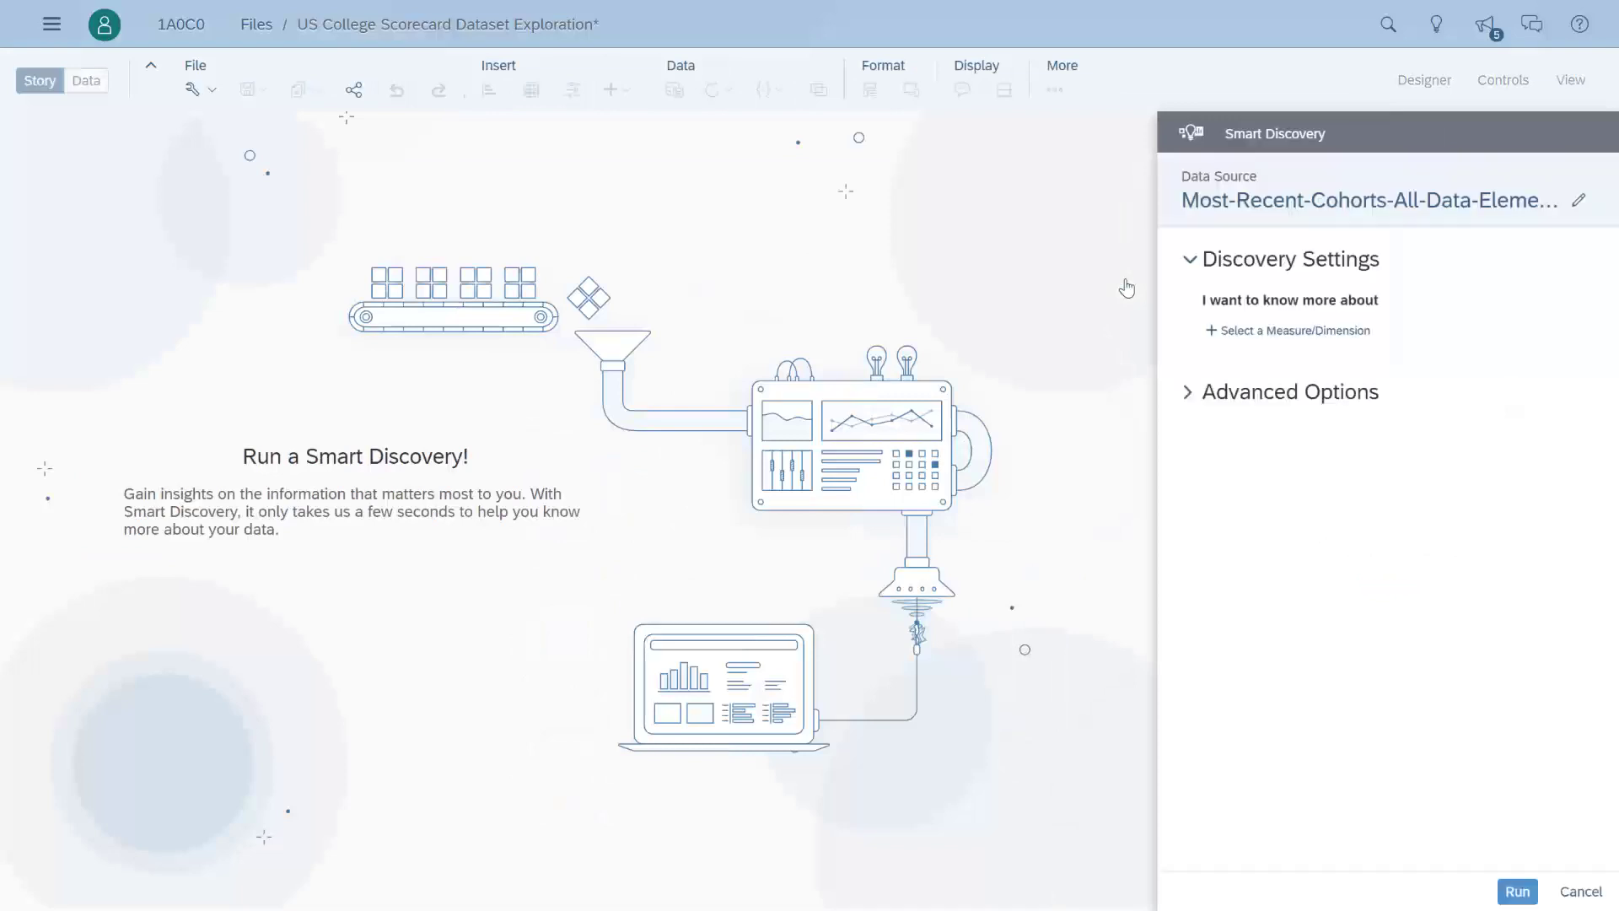
click(1236, 332)
text(Ear)
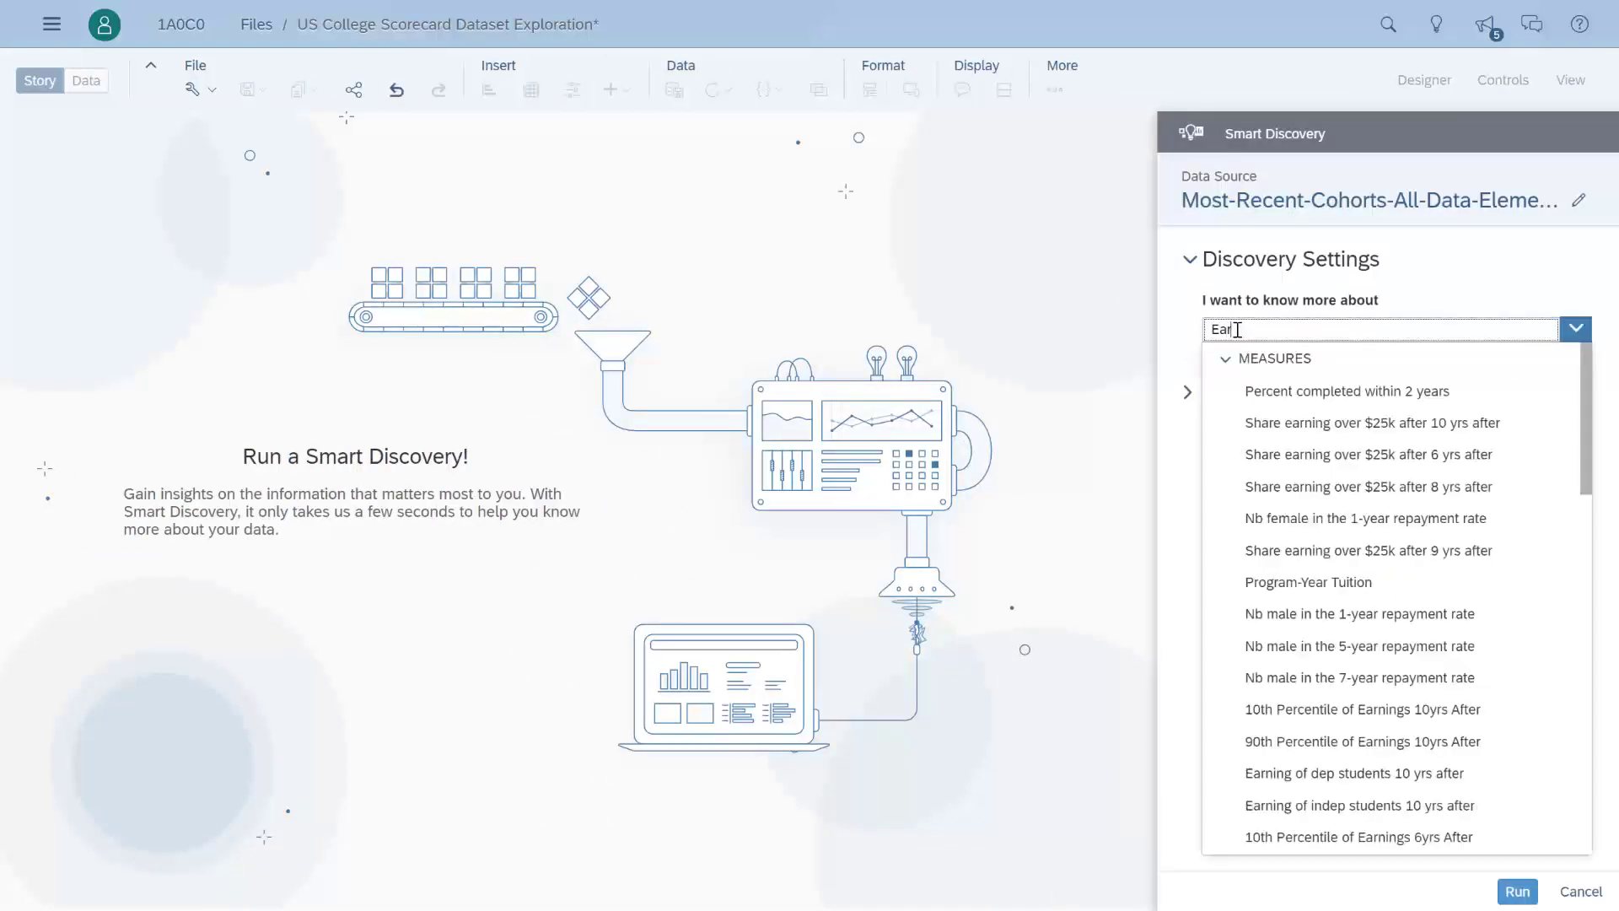
text(nings)
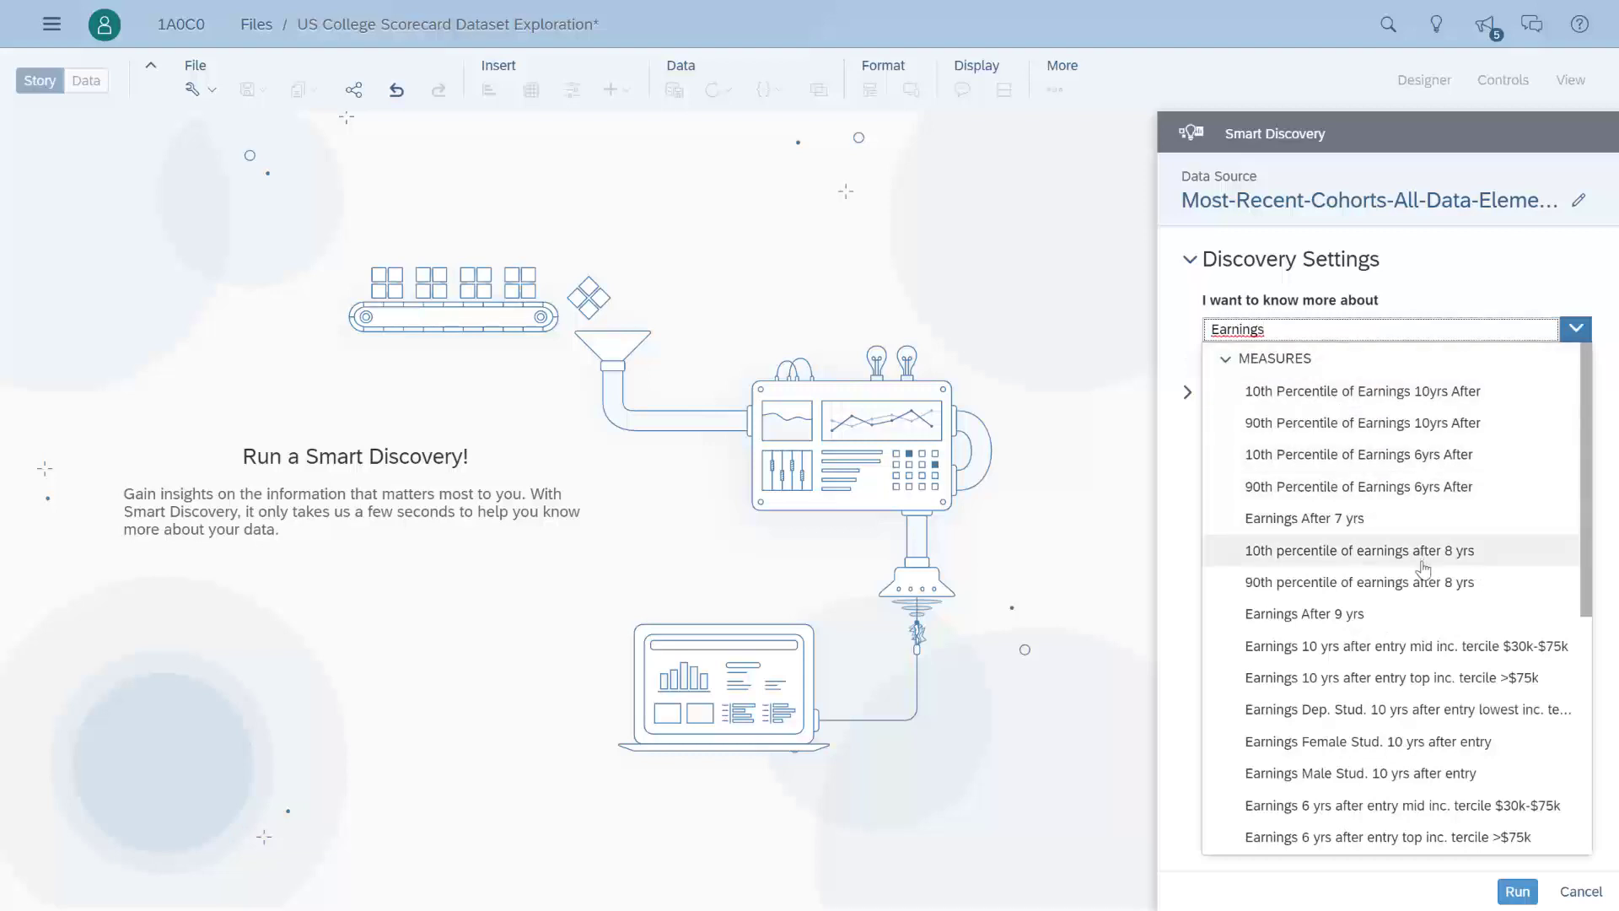
scroll(1429, 600, down, 3)
scroll(1430, 599, down, 2)
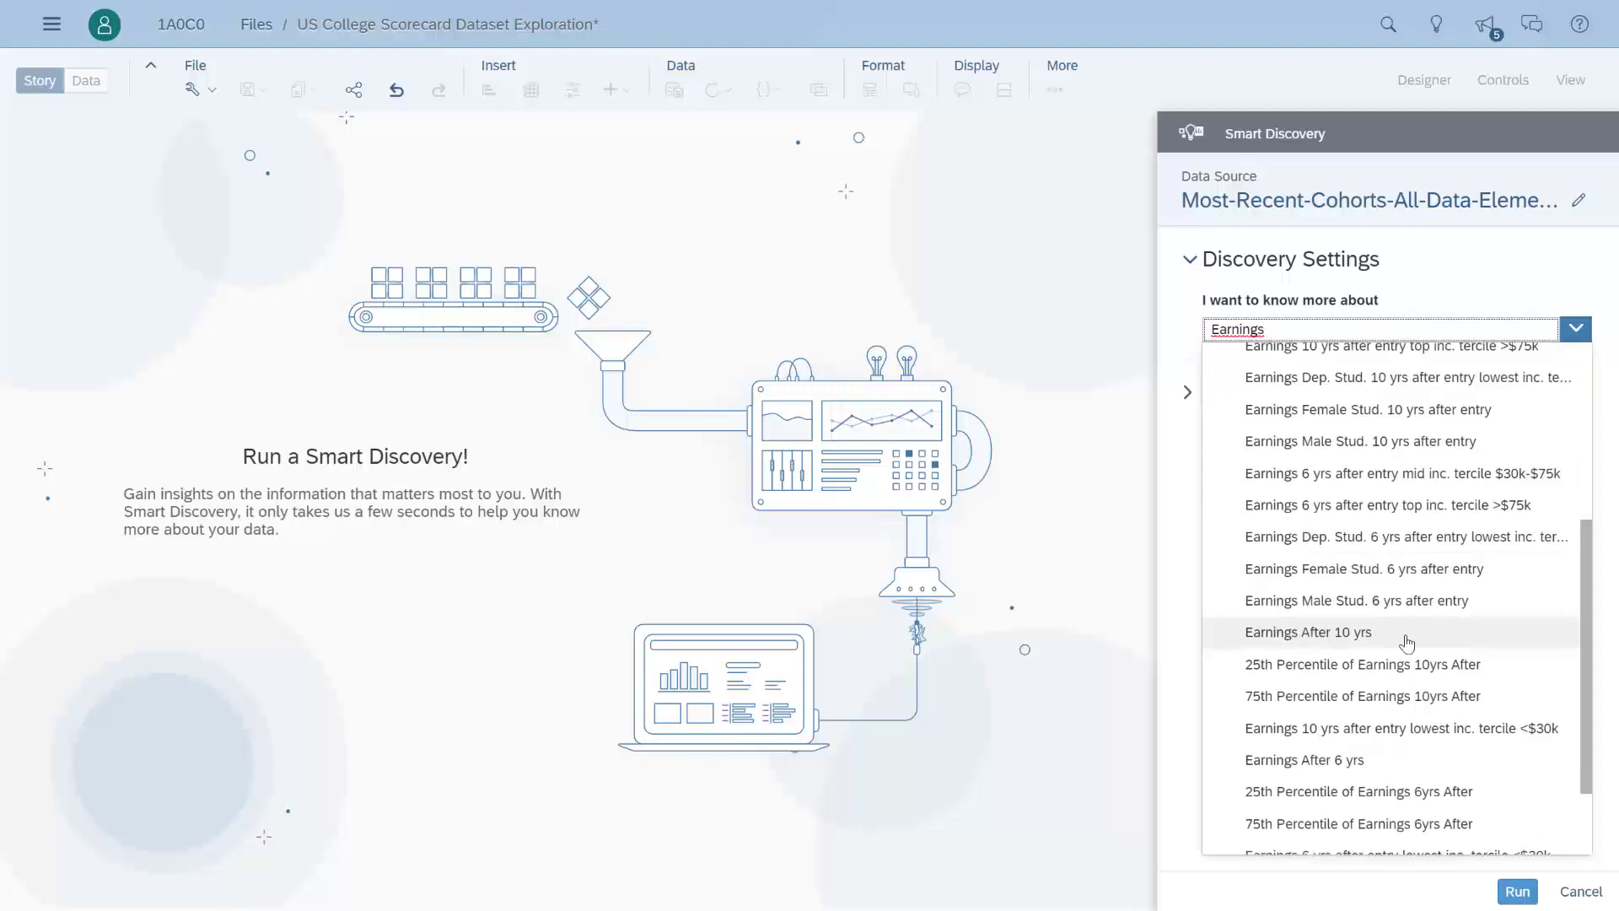
click(1354, 639)
- In Advanced Options, name each record 'College'
click(1184, 391)
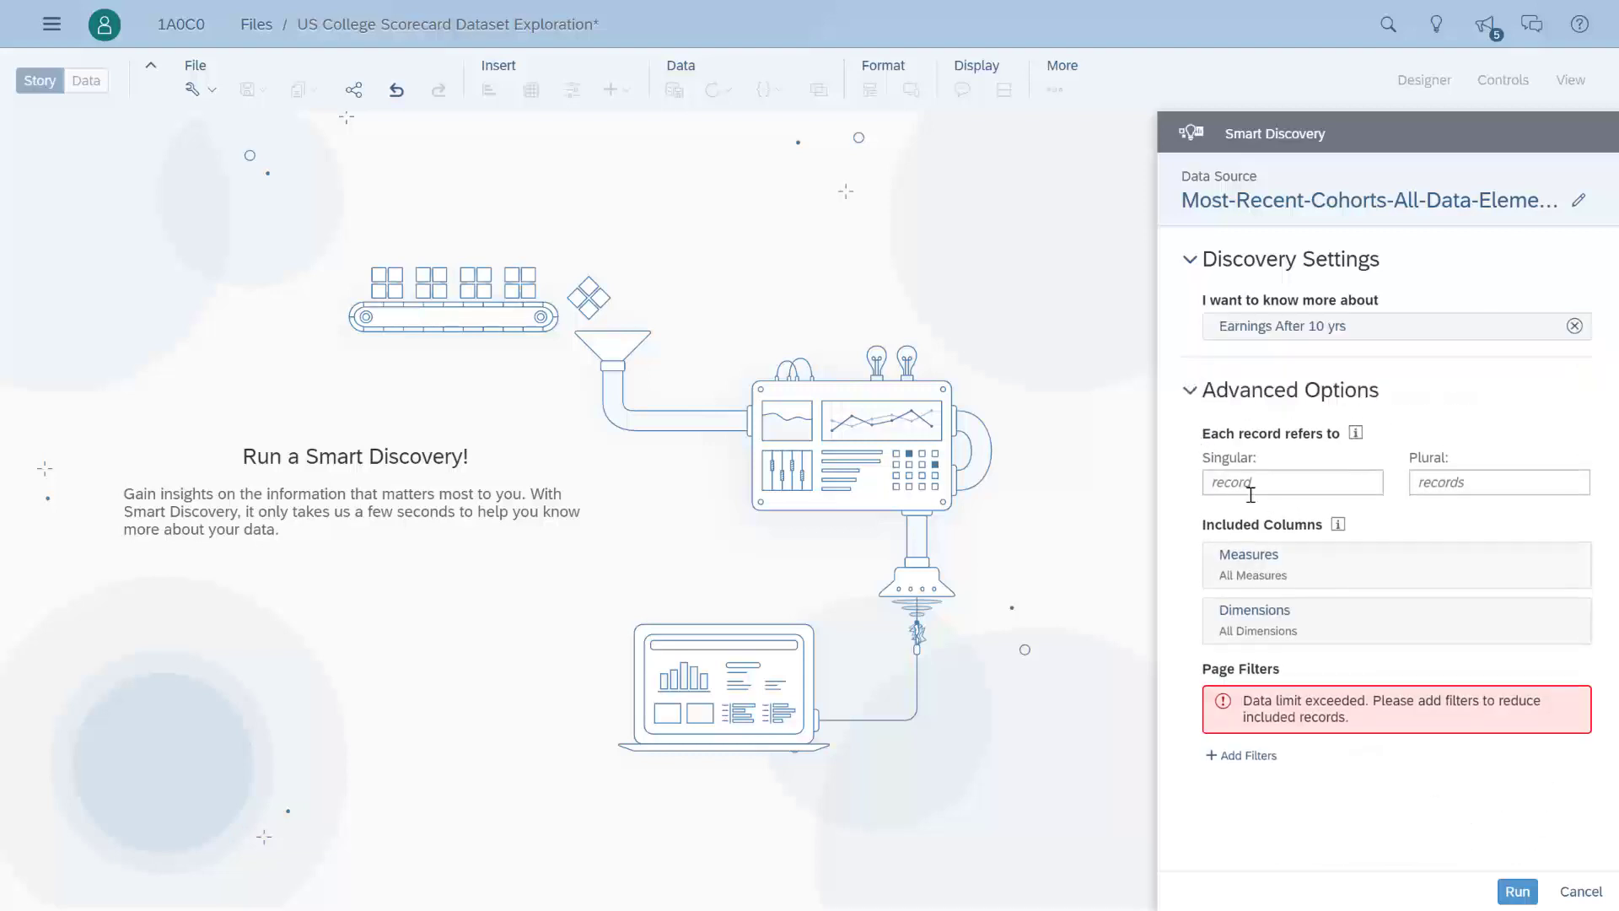
text(College)
key(Tab)
- Set the plural record name to 'Colleges' and exclude the 10th Percentile of Earnings 10yrs After measure
text(Colle)
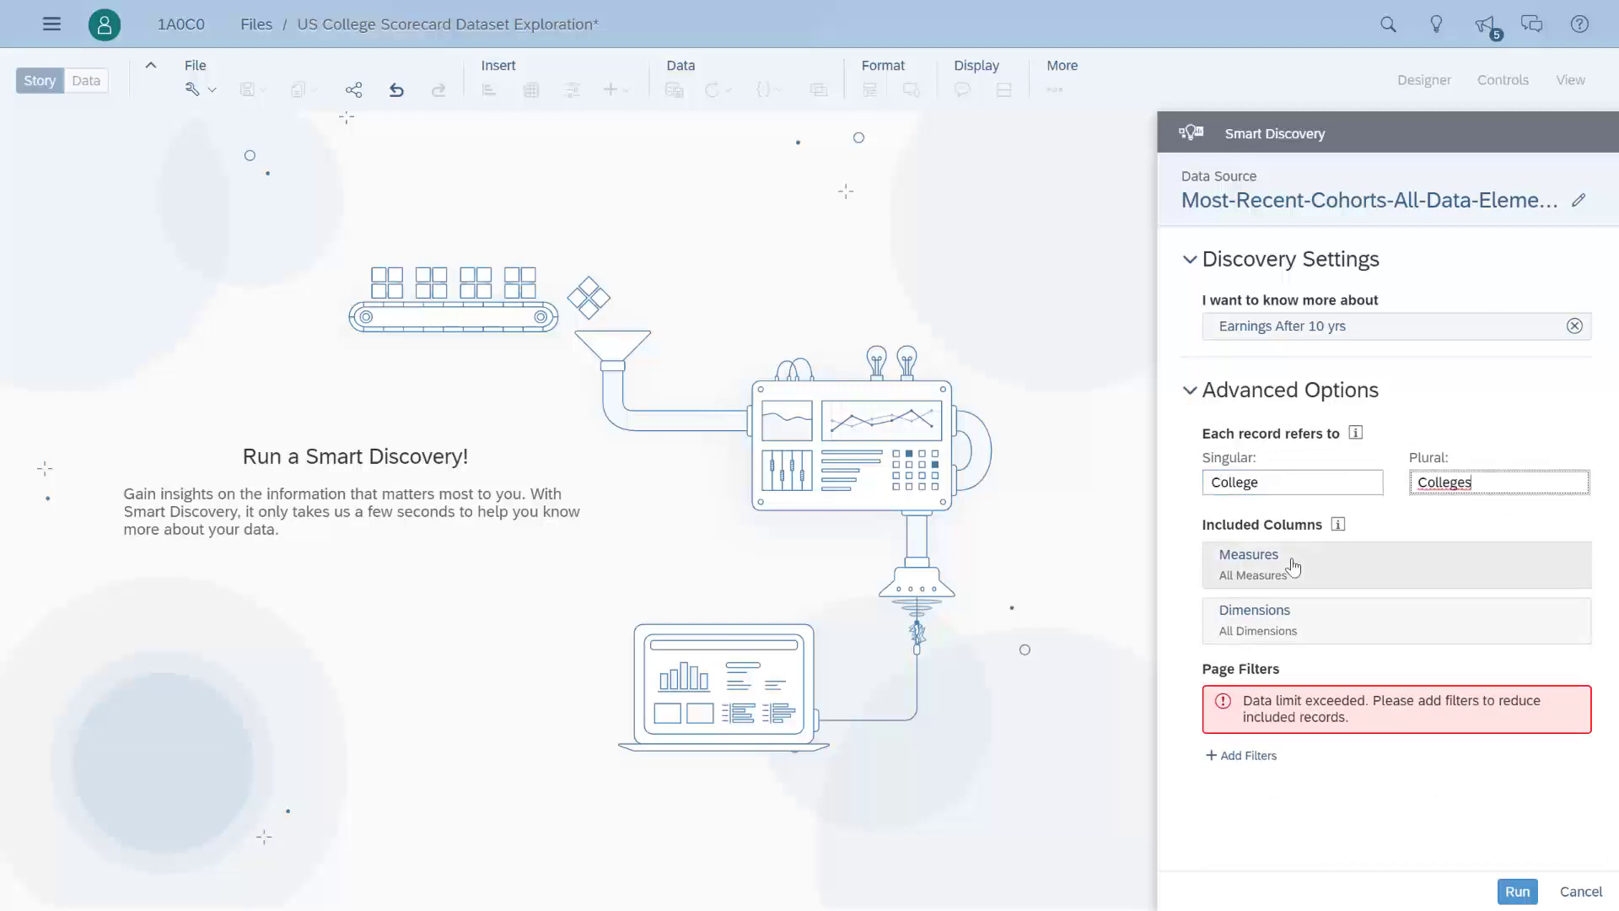
click(1293, 566)
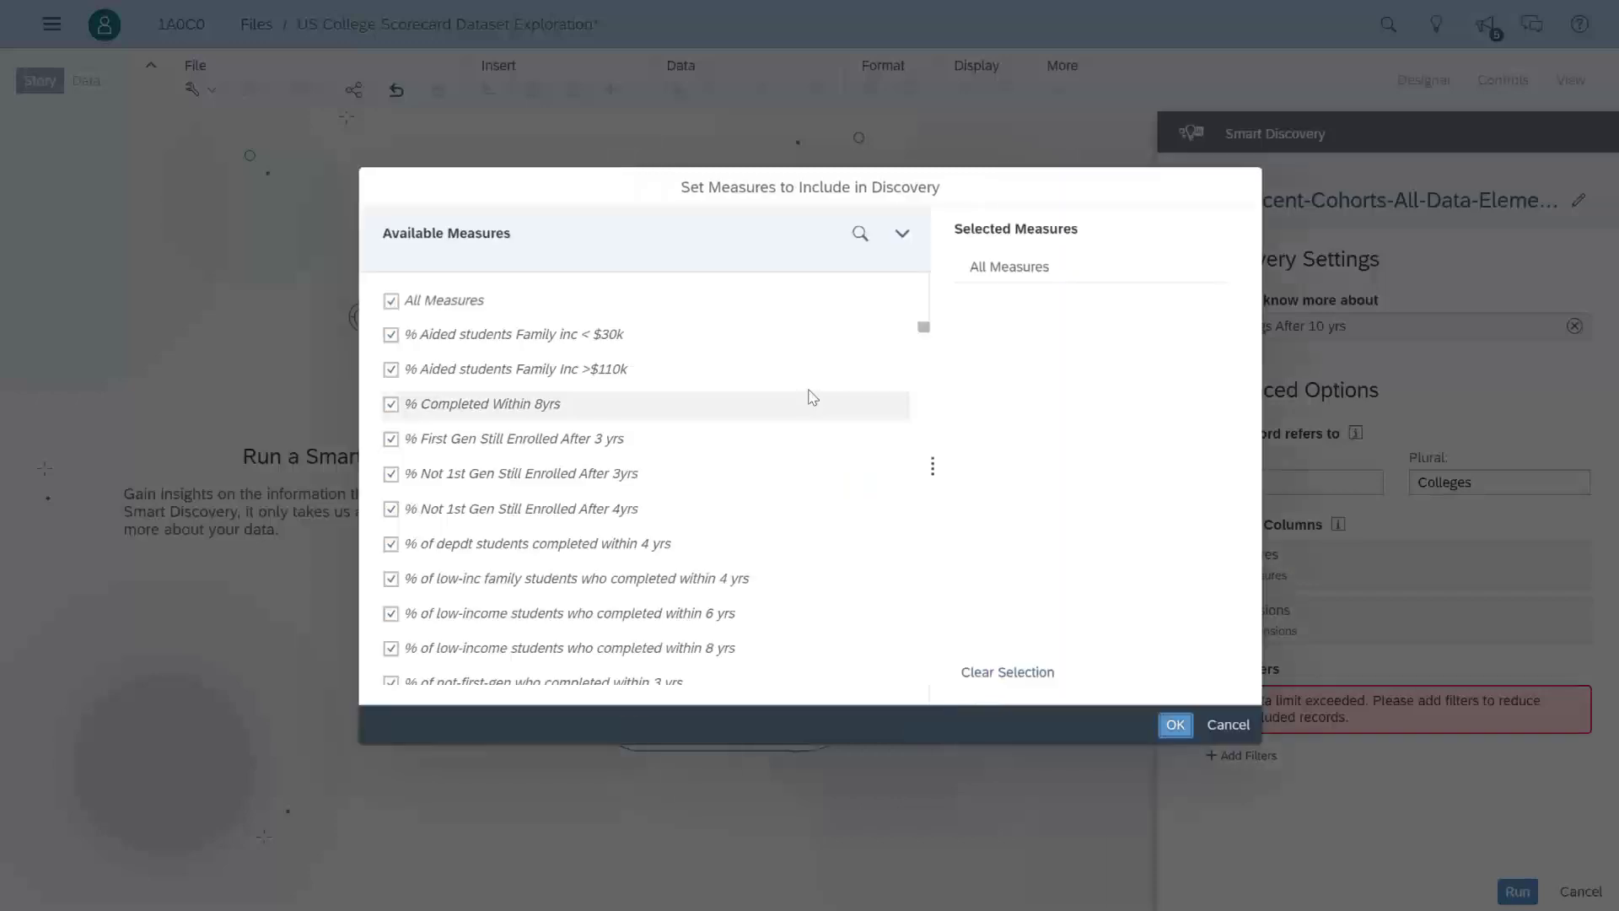
click(857, 239)
text(Earn)
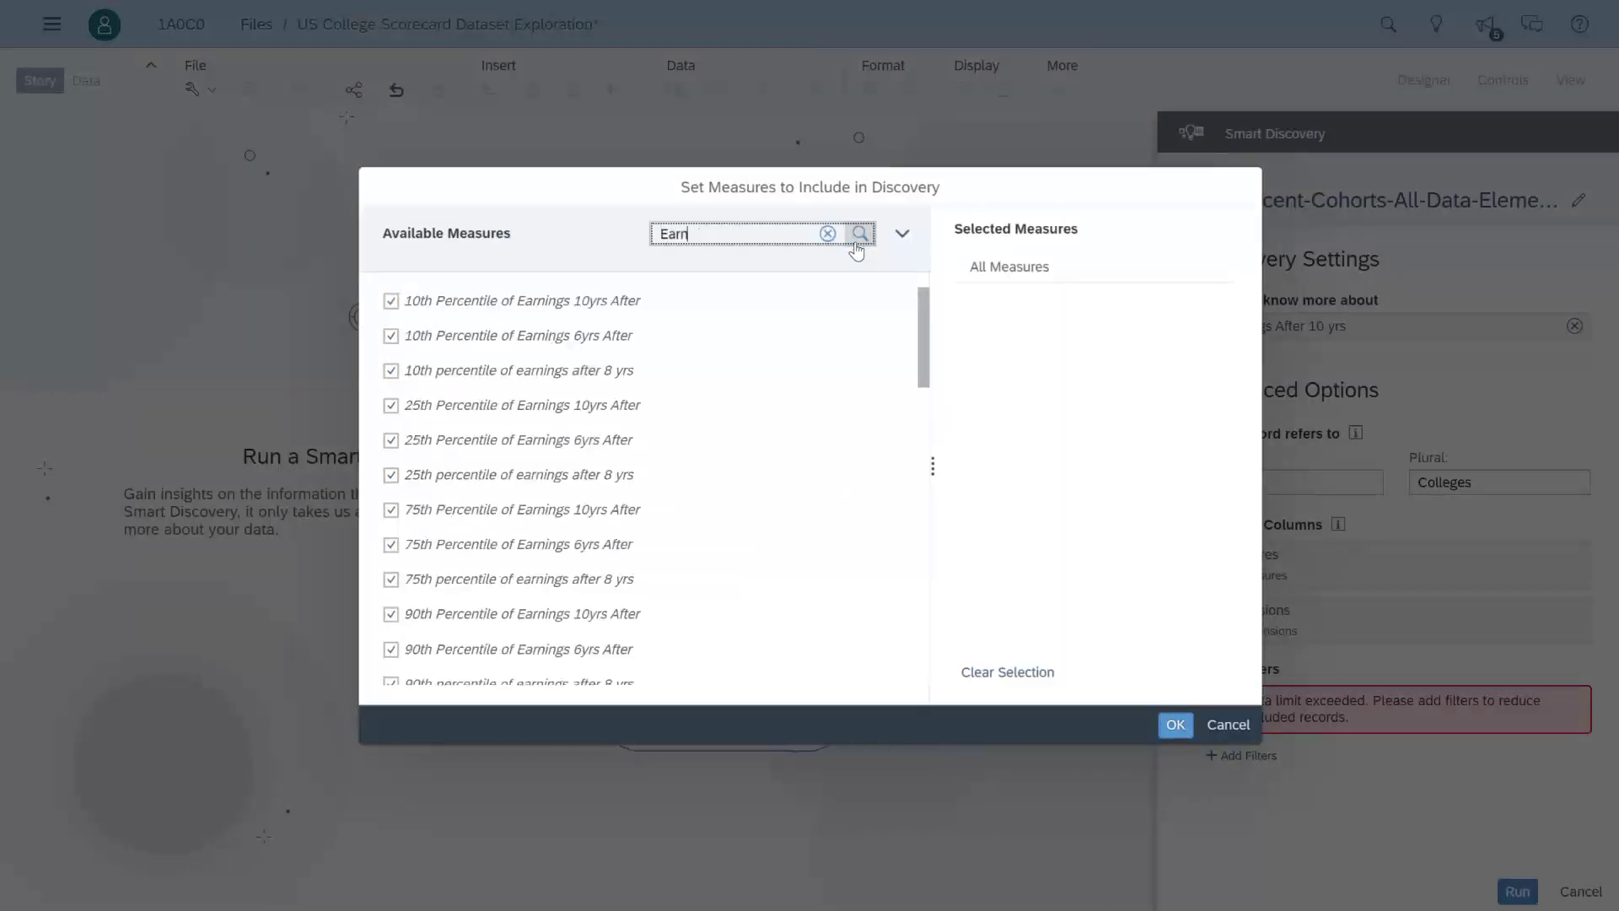
text(ings)
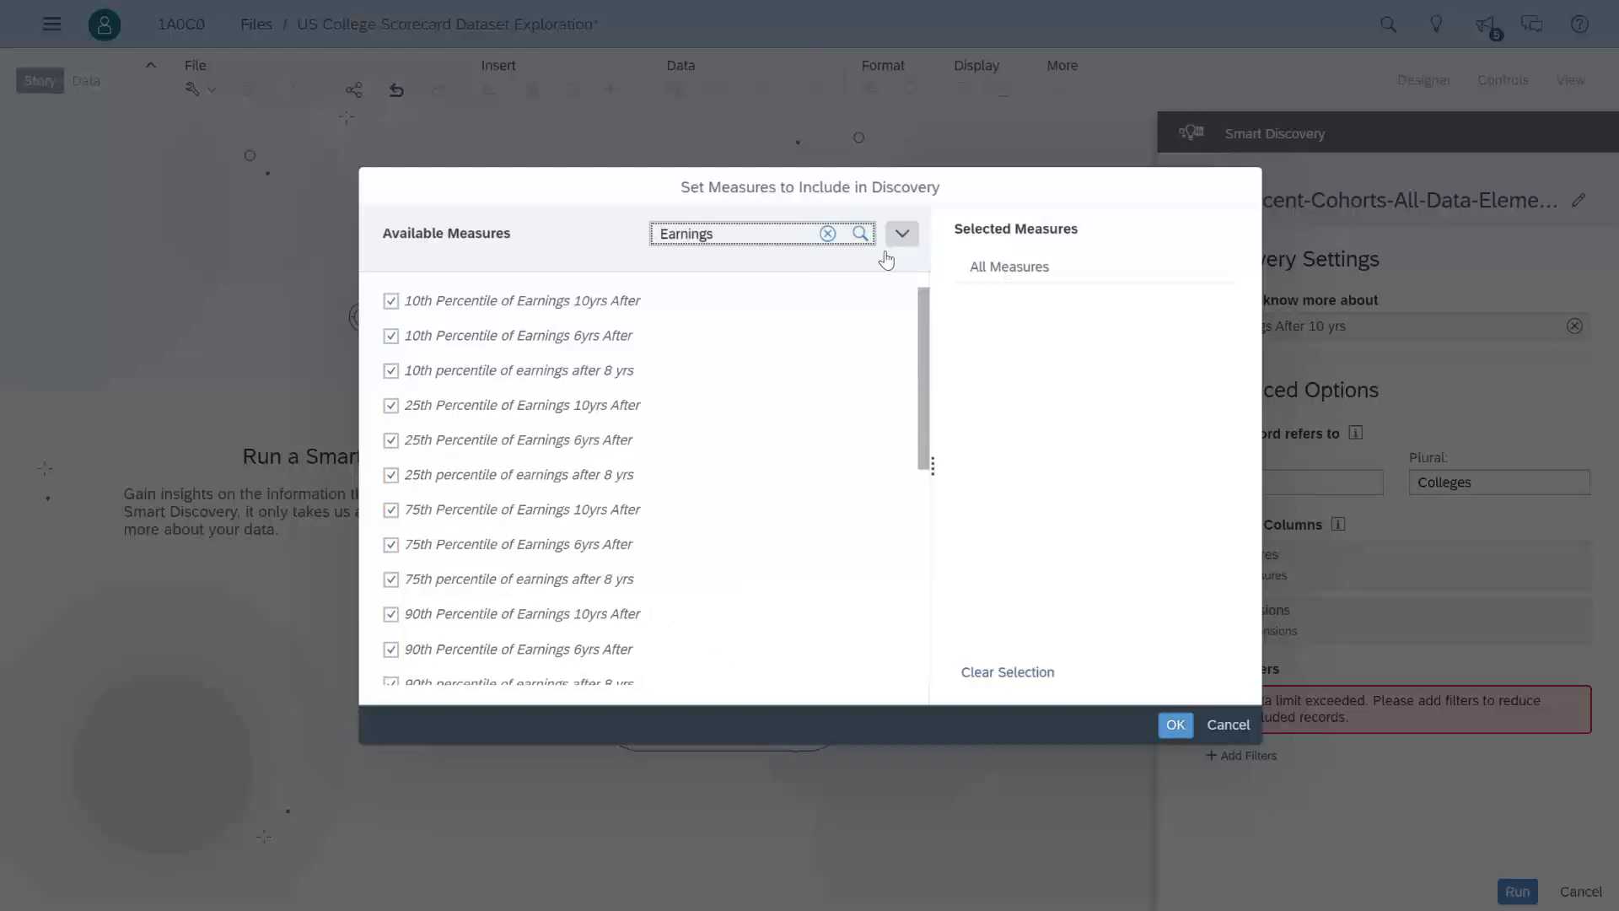
mouse_move(923, 314)
mouse_down()
mouse_move(929, 572)
mouse_move(940, 285)
mouse_up()
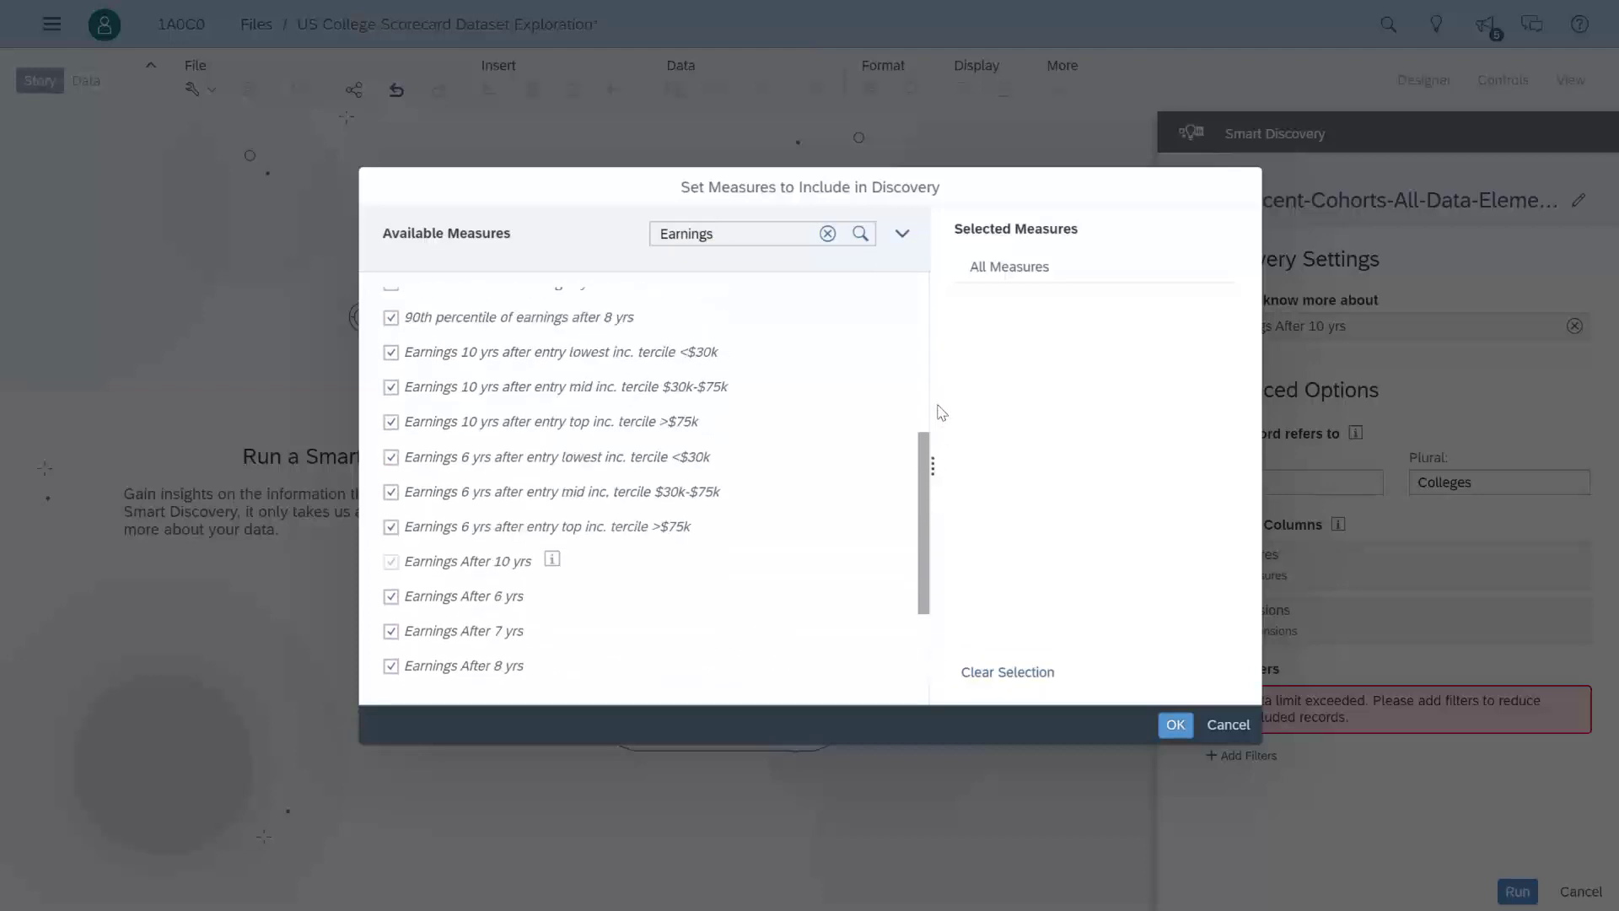
click(546, 302)
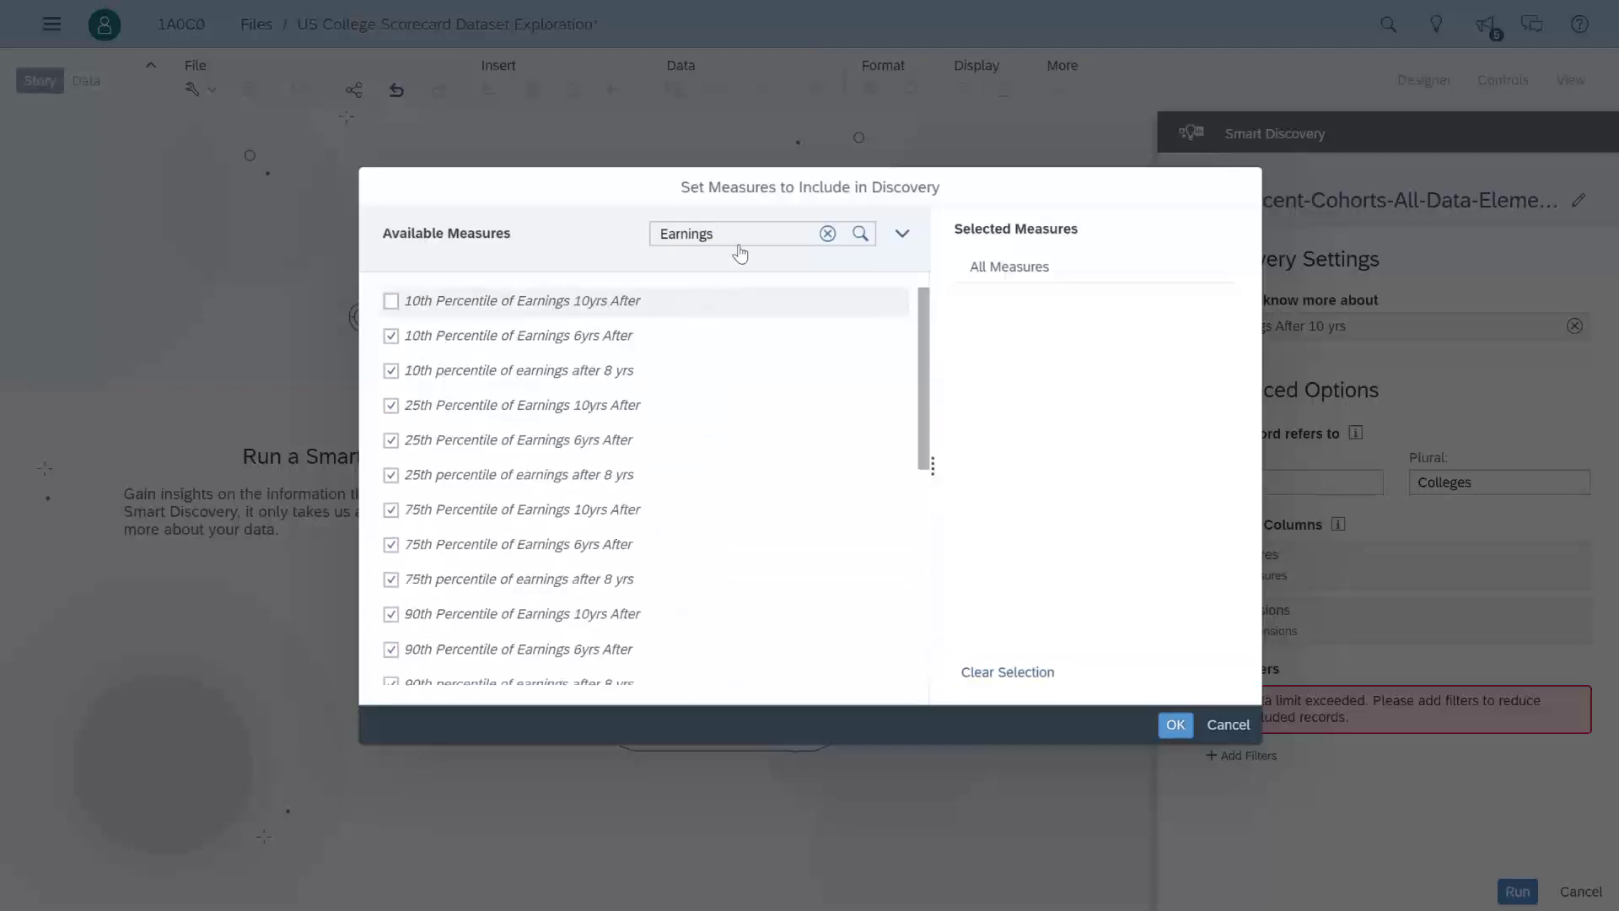
- Review the debt and repayment measures in the measure selection list
drag(732, 234, 650, 234)
text(debt)
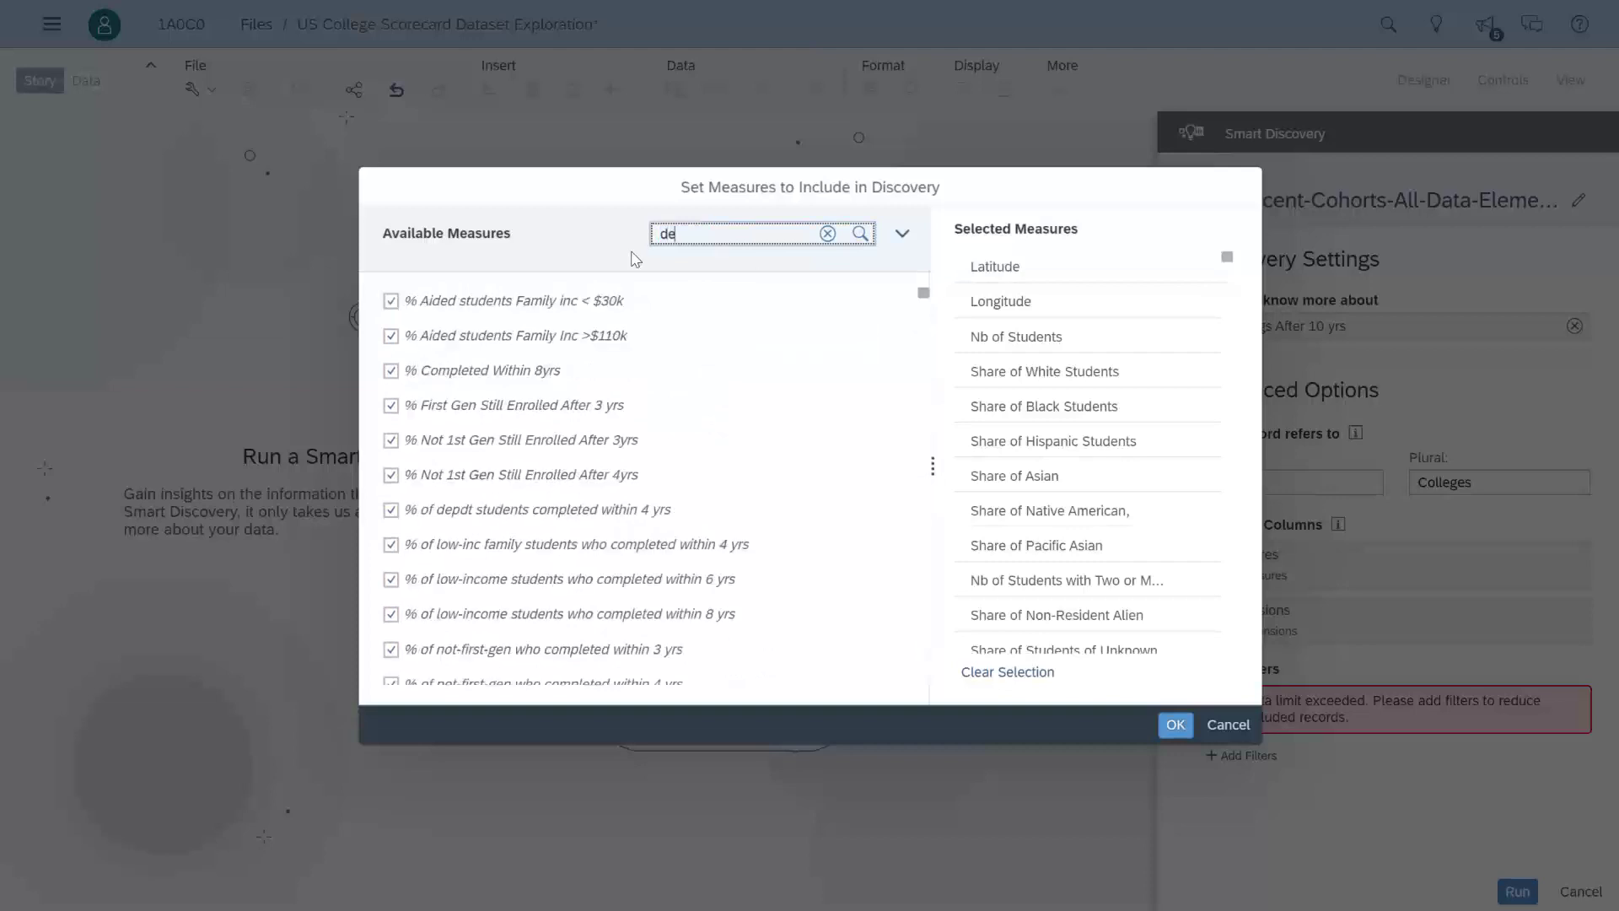
scroll(838, 498, down, 5)
scroll(835, 506, down, 2)
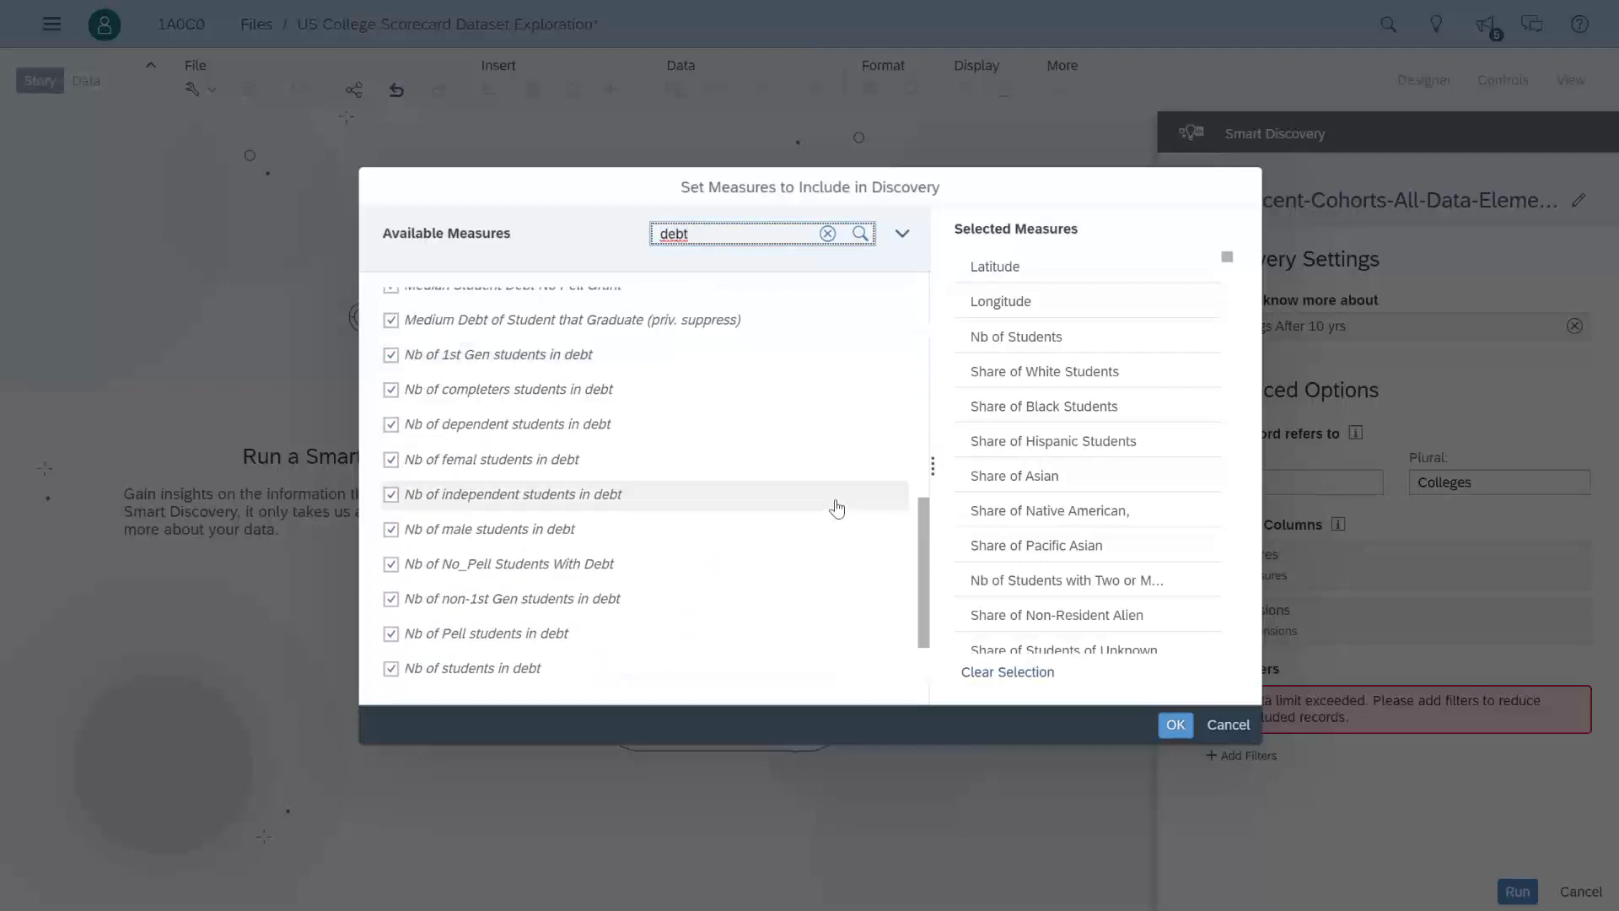
scroll(835, 507, down, 2)
scroll(827, 503, up, 5)
scroll(818, 463, up, 4)
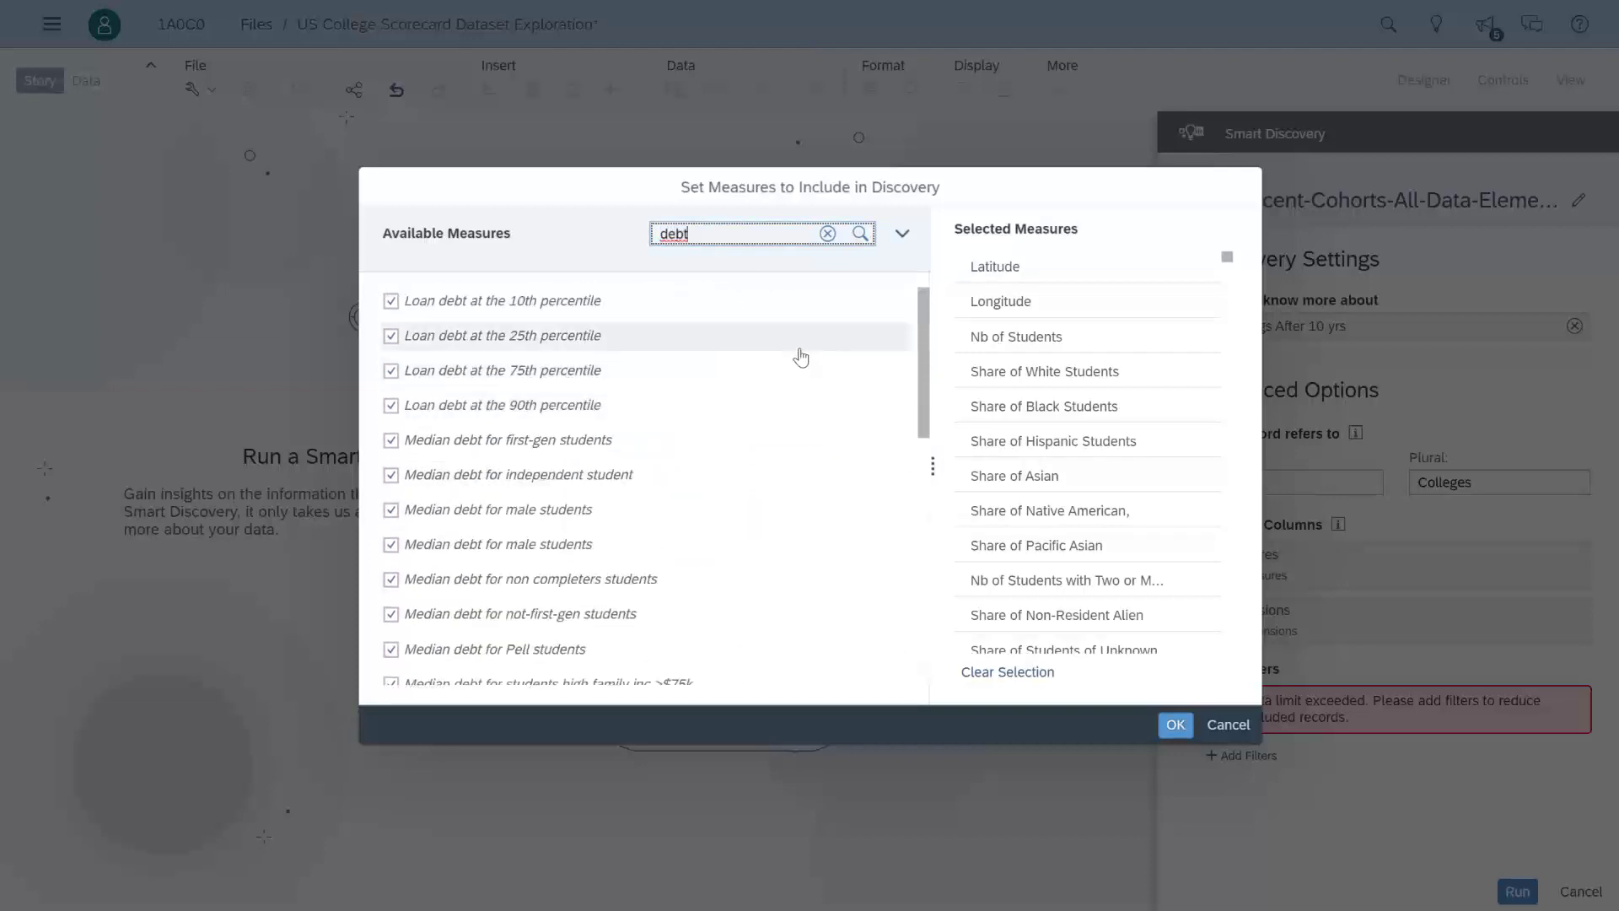
drag(704, 235, 641, 244)
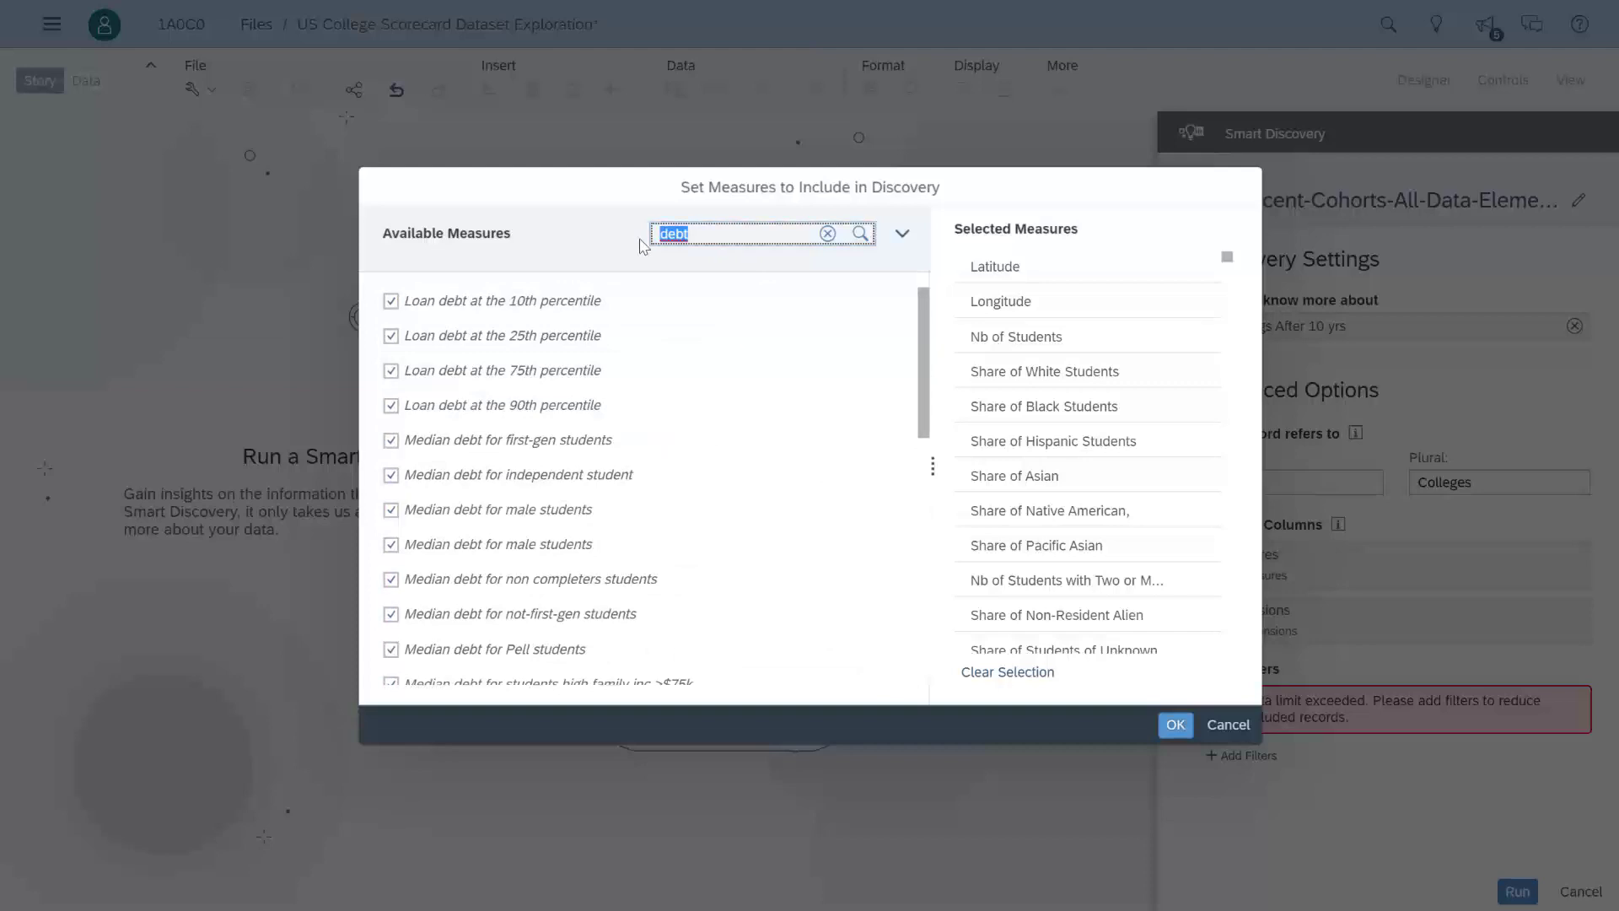
text(repay)
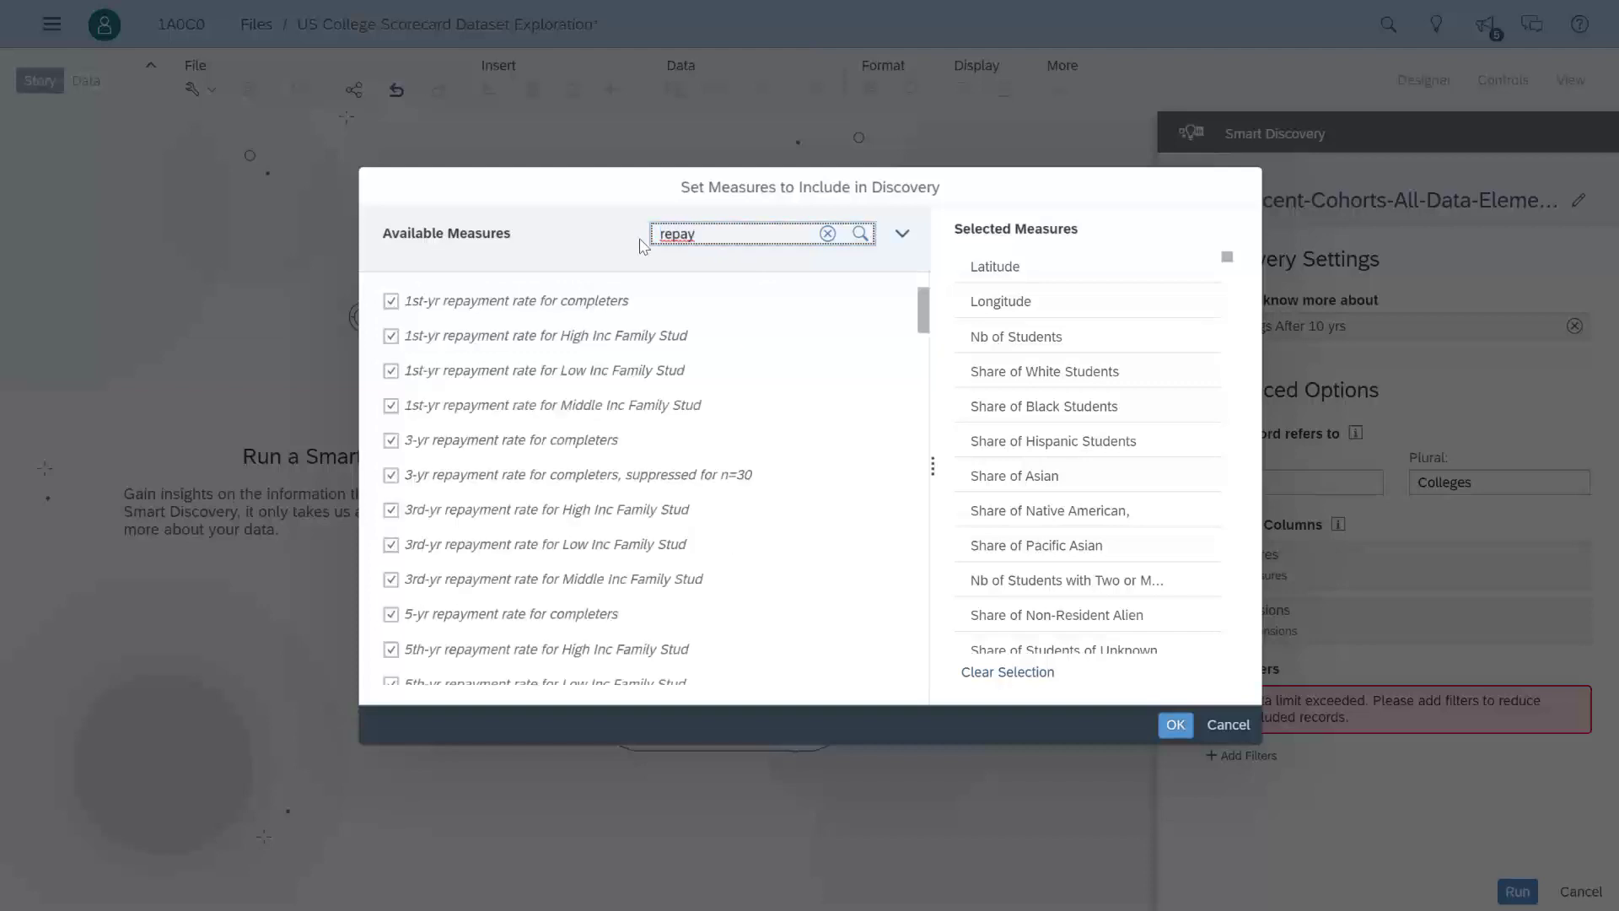
scroll(727, 391, down, 5)
scroll(726, 390, down, 5)
scroll(727, 391, down, 5)
scroll(727, 390, down, 3)
drag(923, 563, 909, 284)
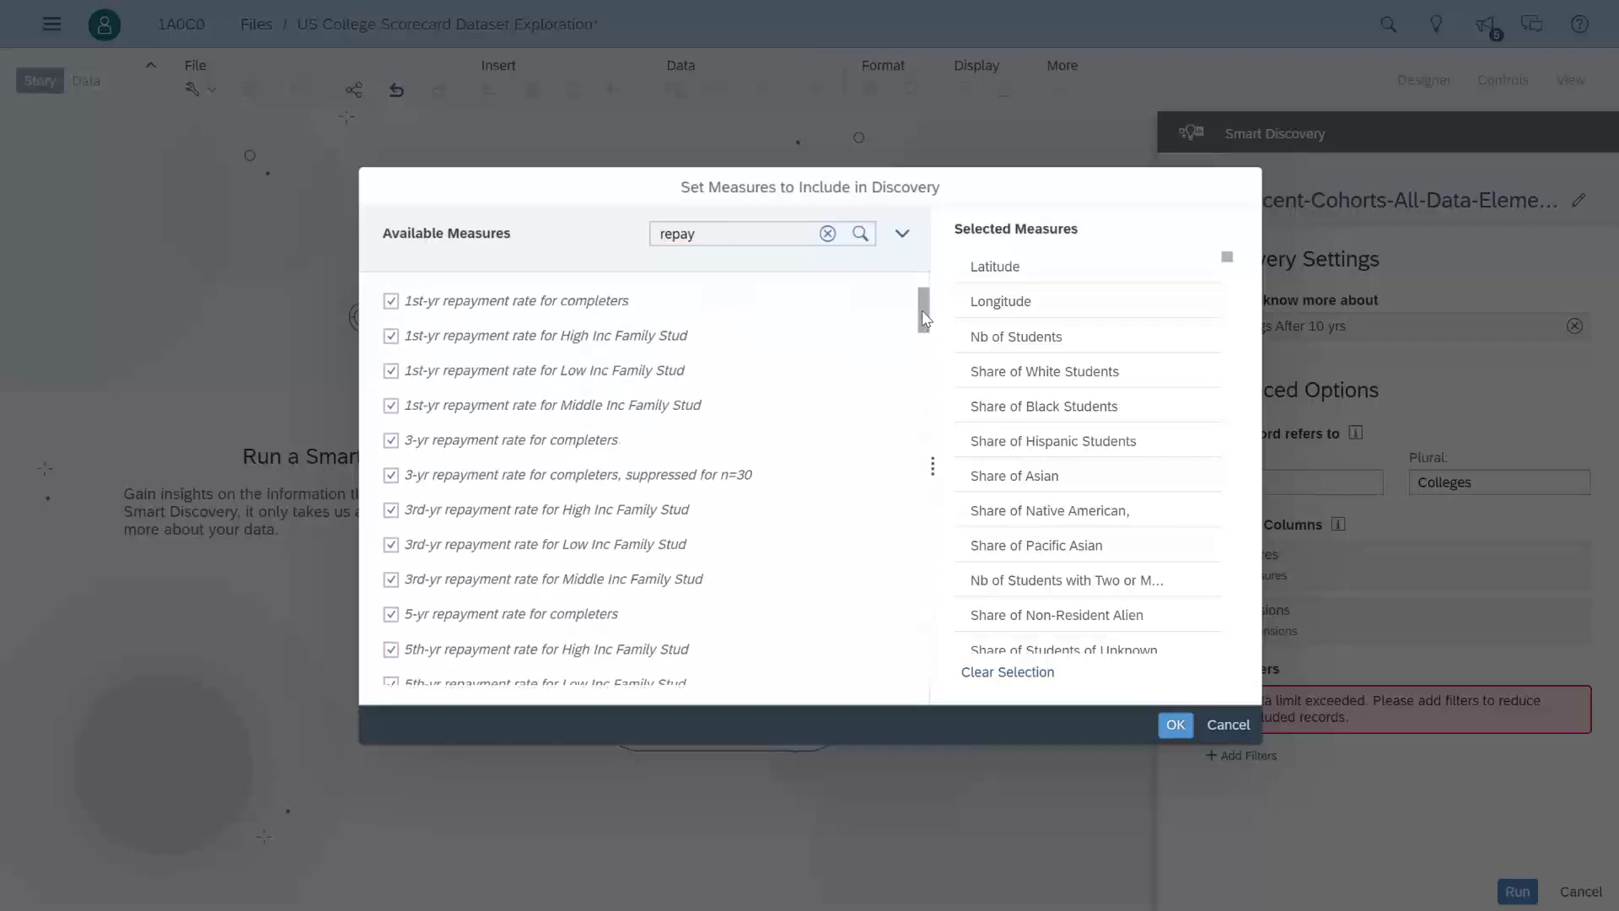
- Exclude Default Rate within 2yrs and the 2- and 3-year default counts, and confirm the measures
click(826, 234)
text(default)
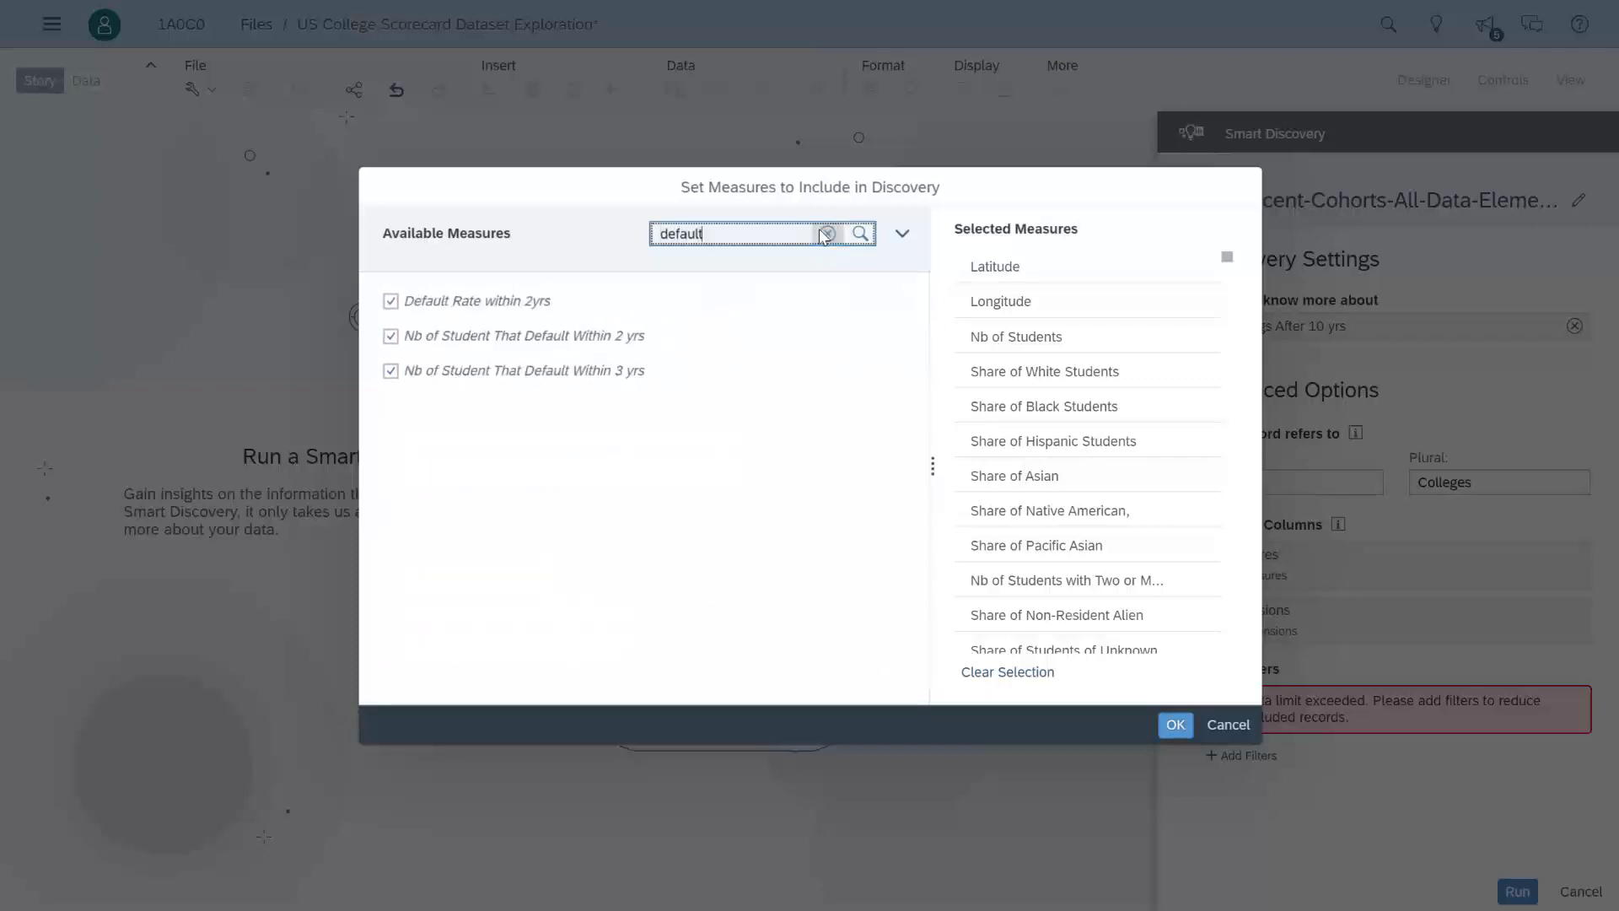
click(537, 301)
click(535, 340)
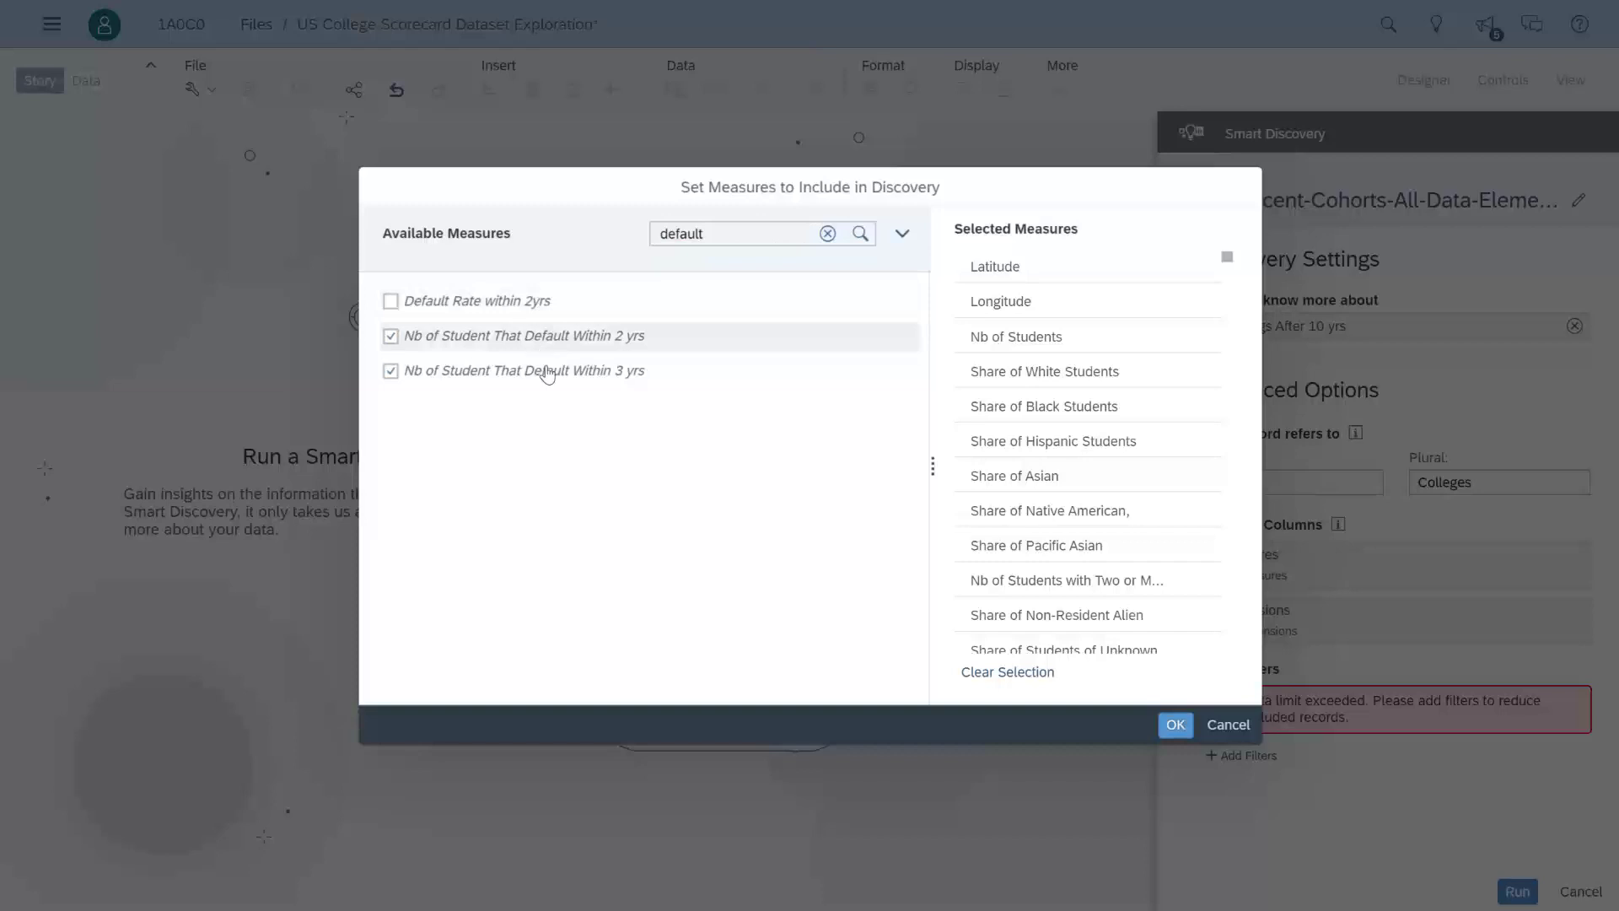
click(547, 372)
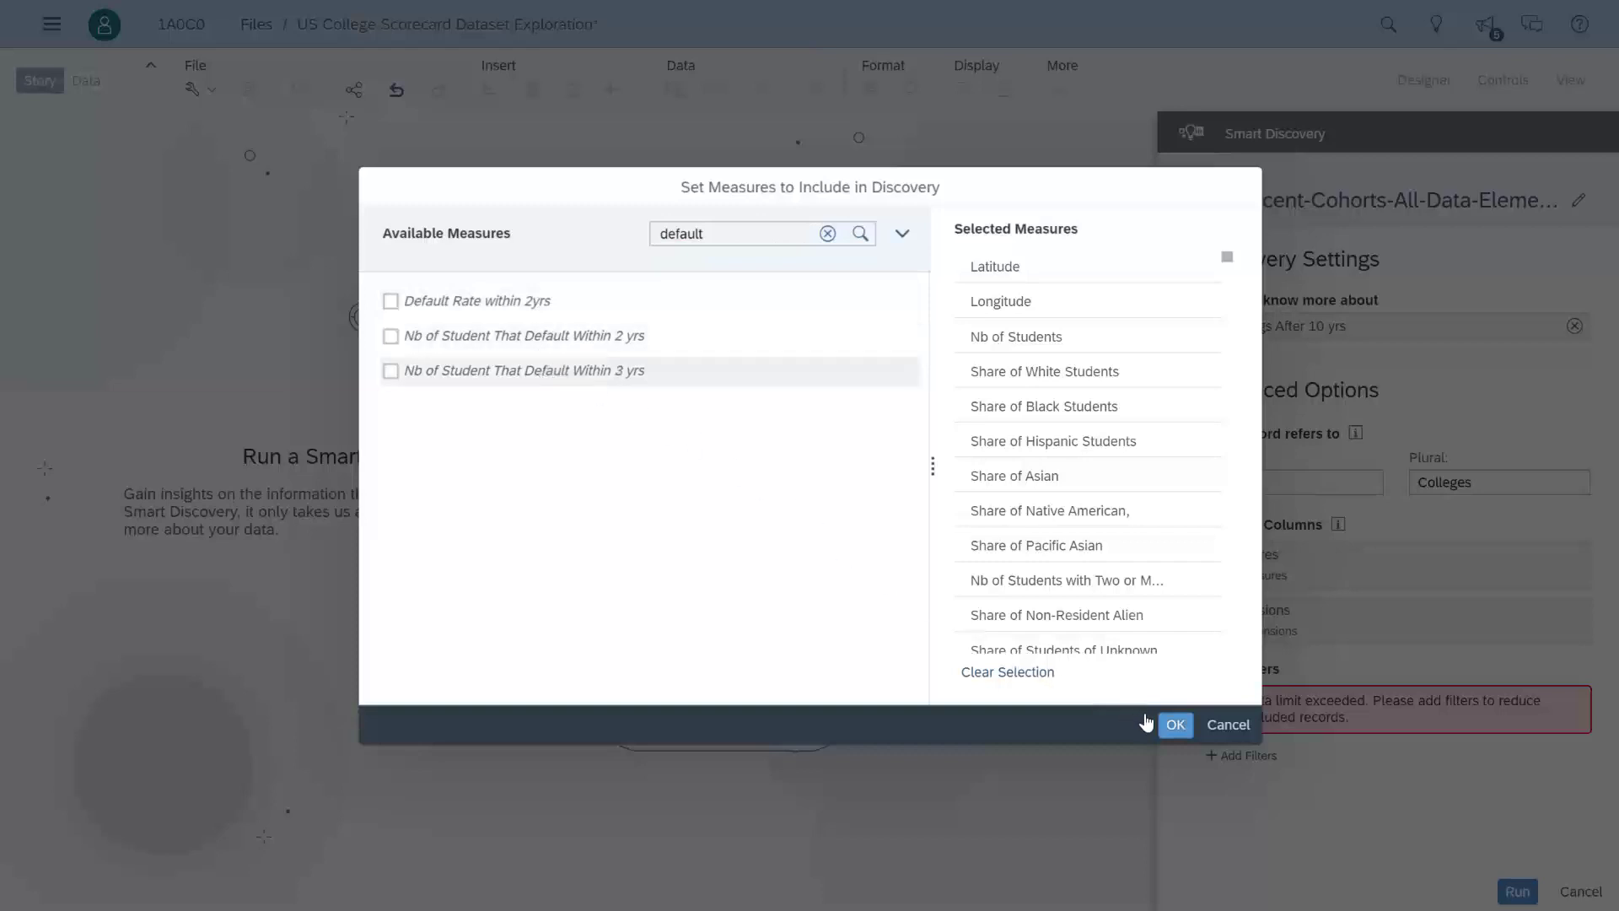
click(1175, 727)
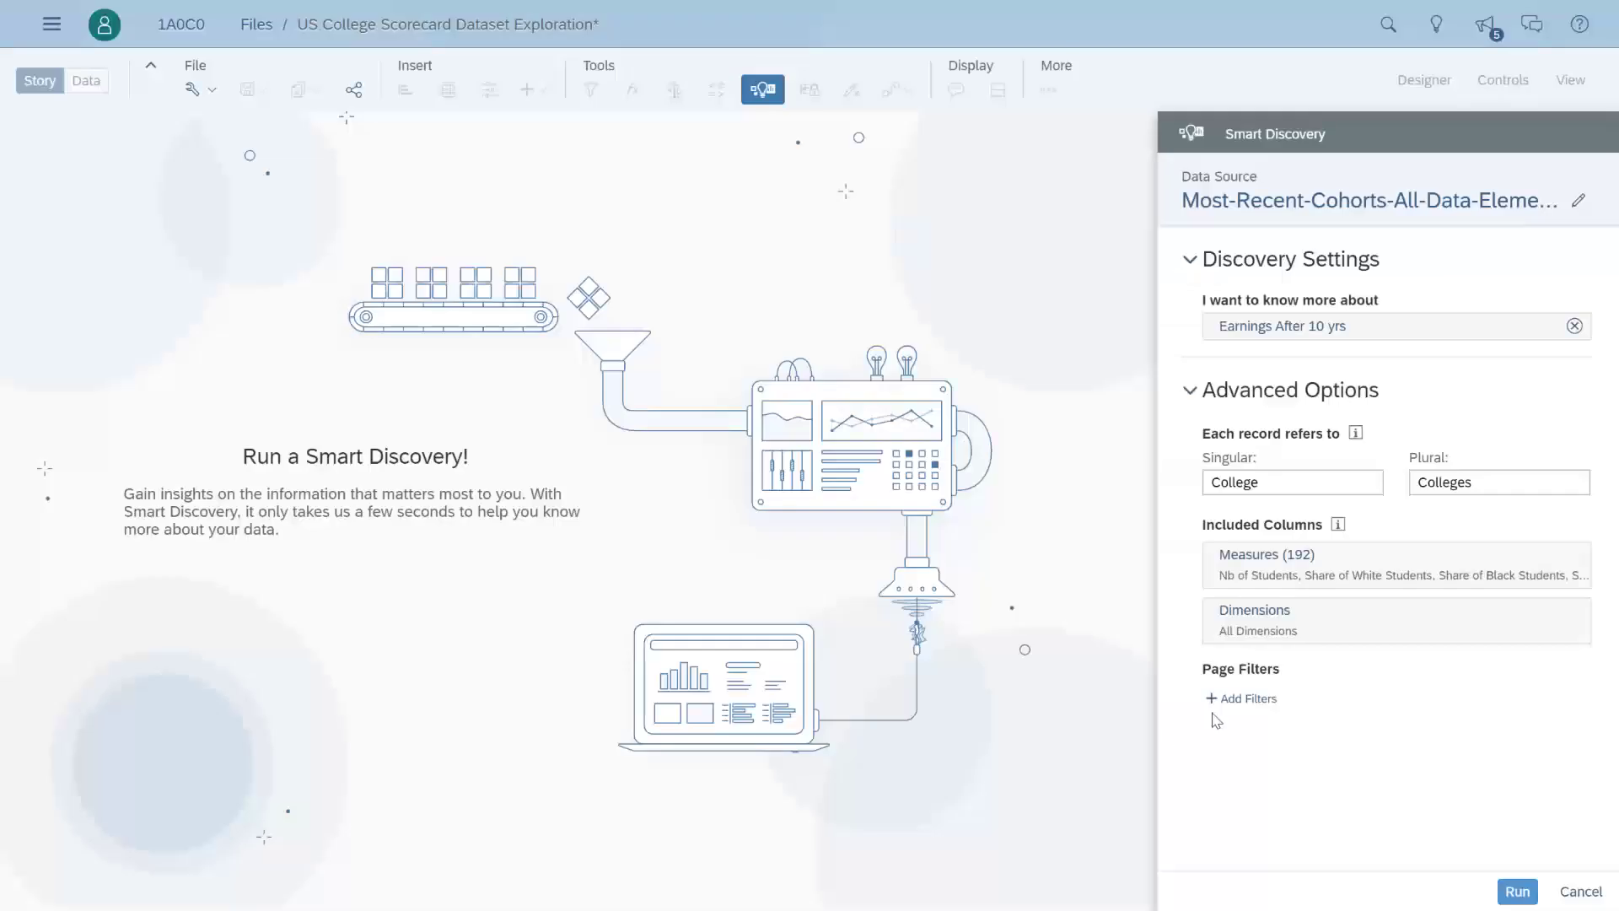
- Exclude Accreditation Code, Ope Id, Post Code and Unit Id dimensions, then run the discovery
click(1250, 624)
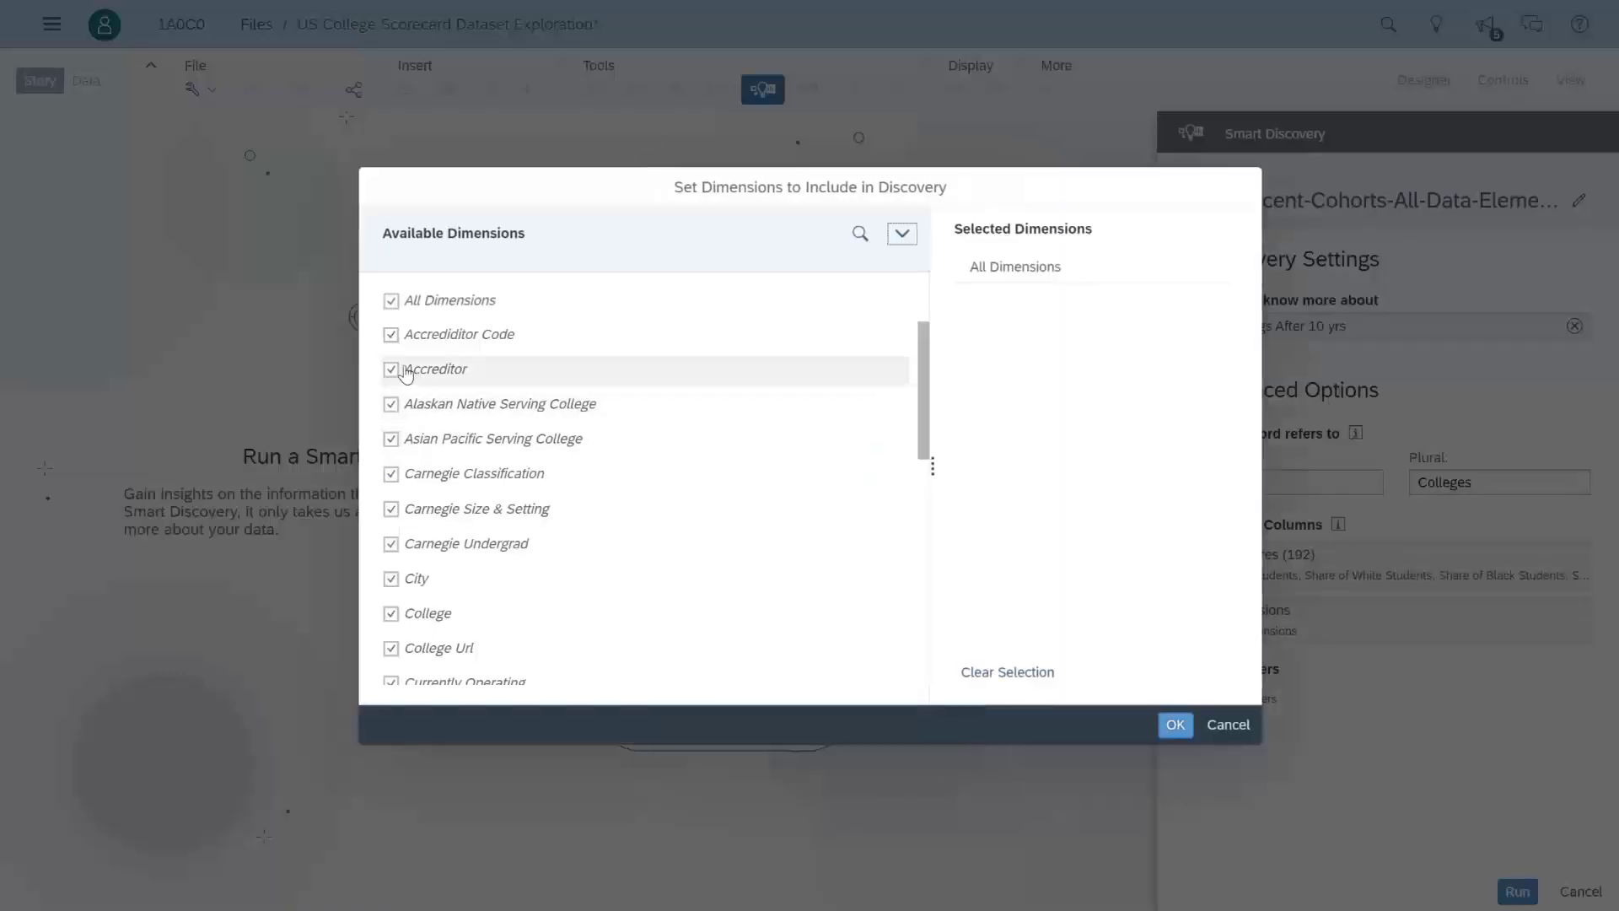
click(421, 344)
scroll(479, 582, down, 2)
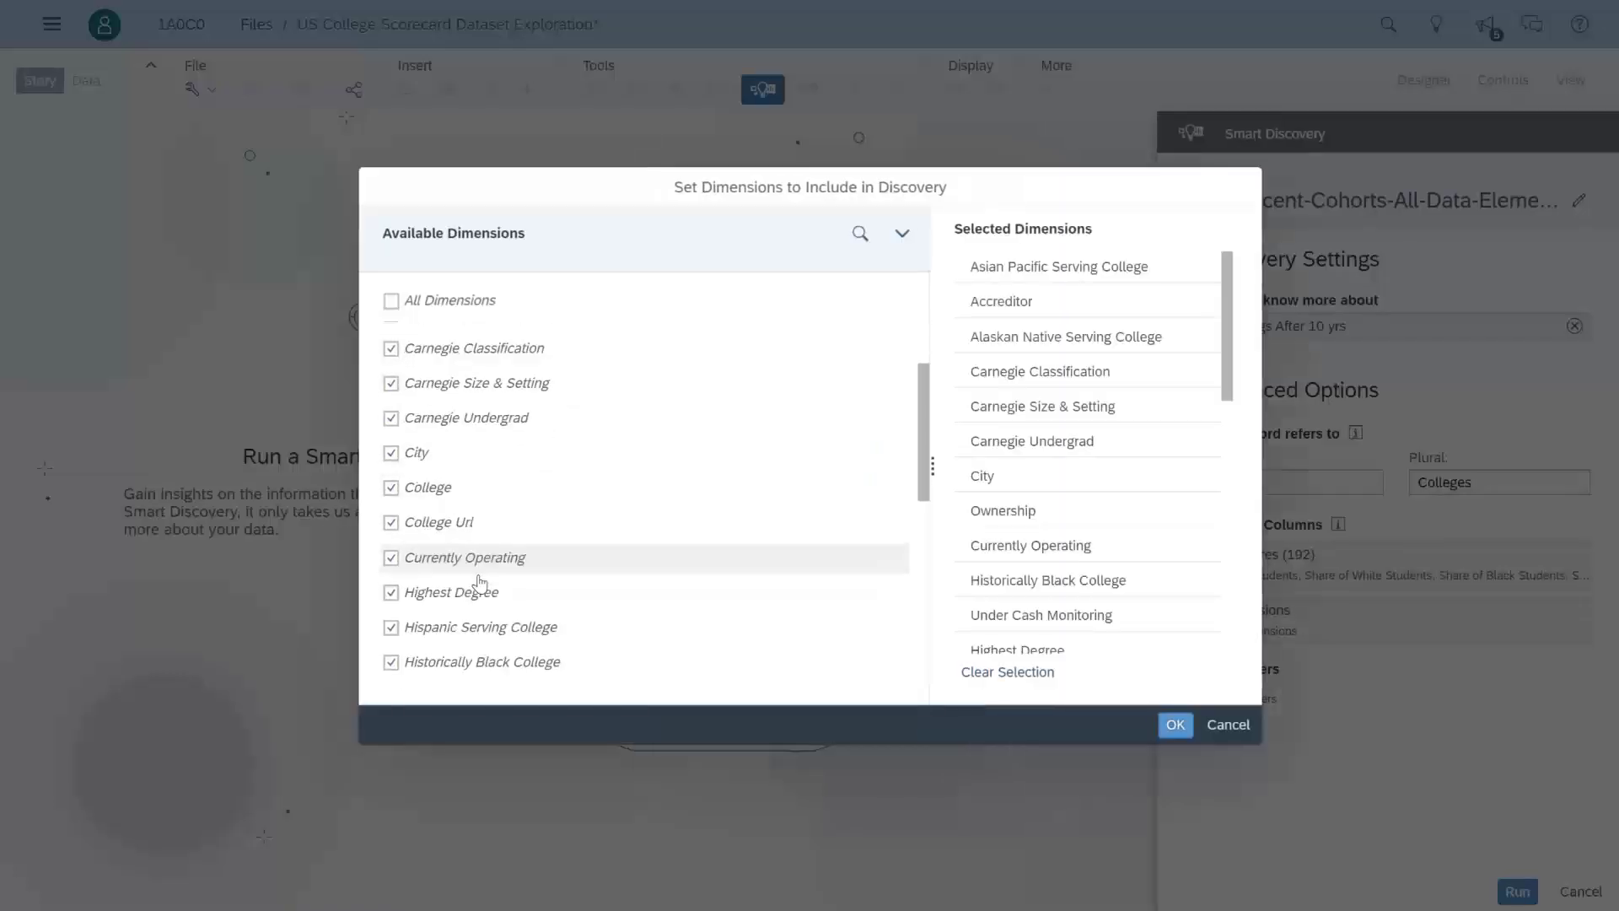
scroll(479, 574, down, 2)
scroll(479, 582, down, 5)
click(479, 484)
click(481, 588)
scroll(485, 590, down, 1)
scroll(489, 591, down, 3)
scroll(493, 590, down, 3)
click(499, 632)
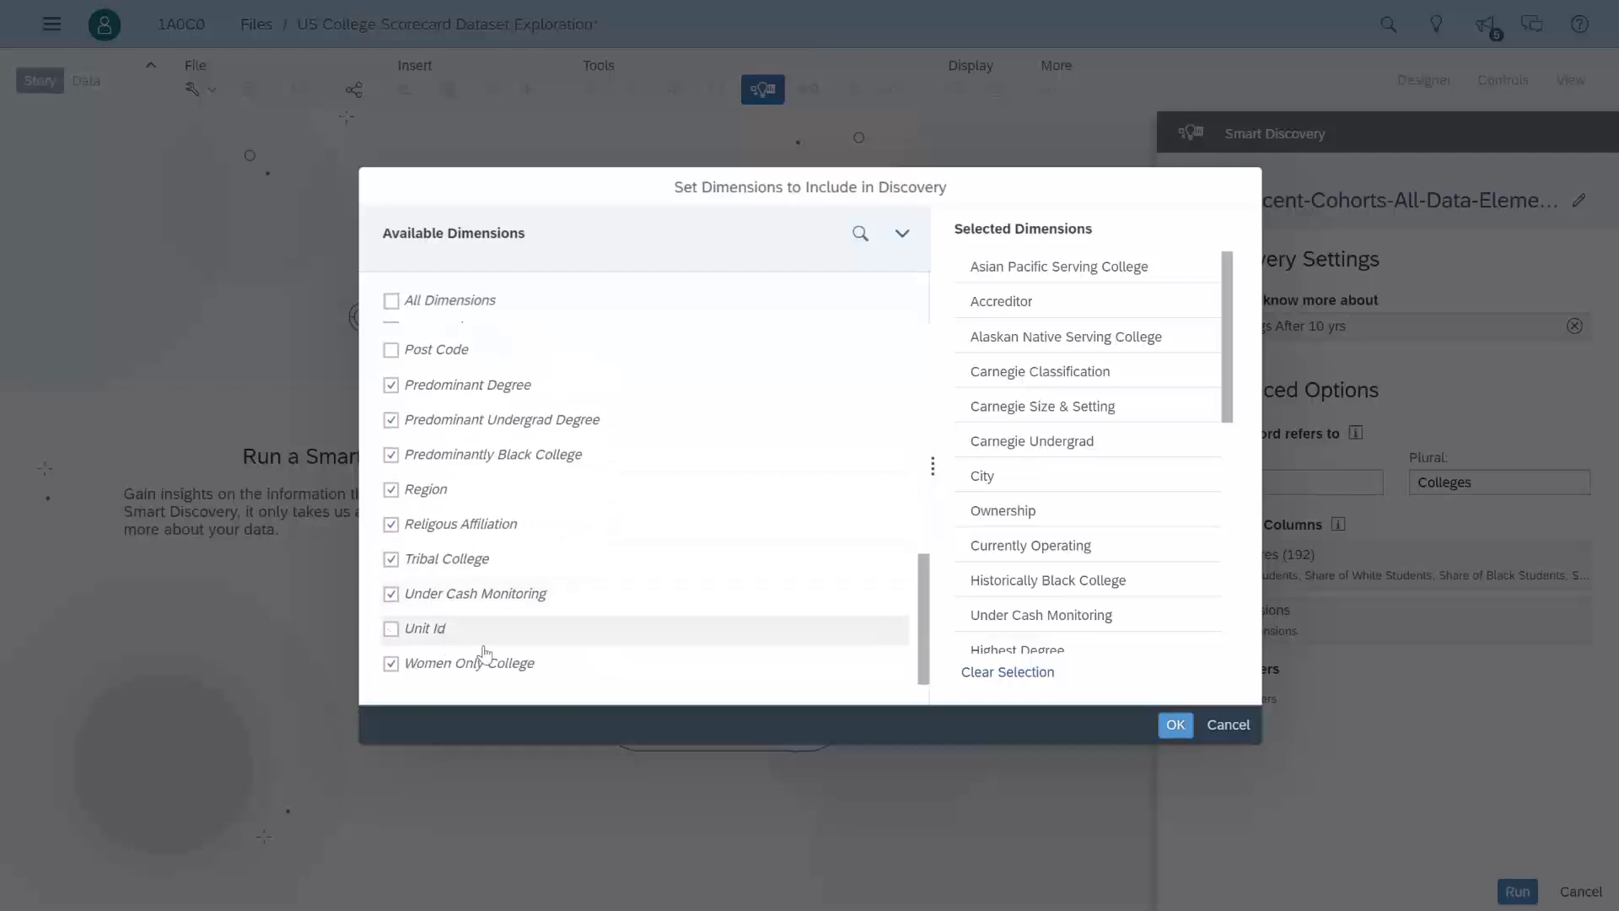
click(1175, 724)
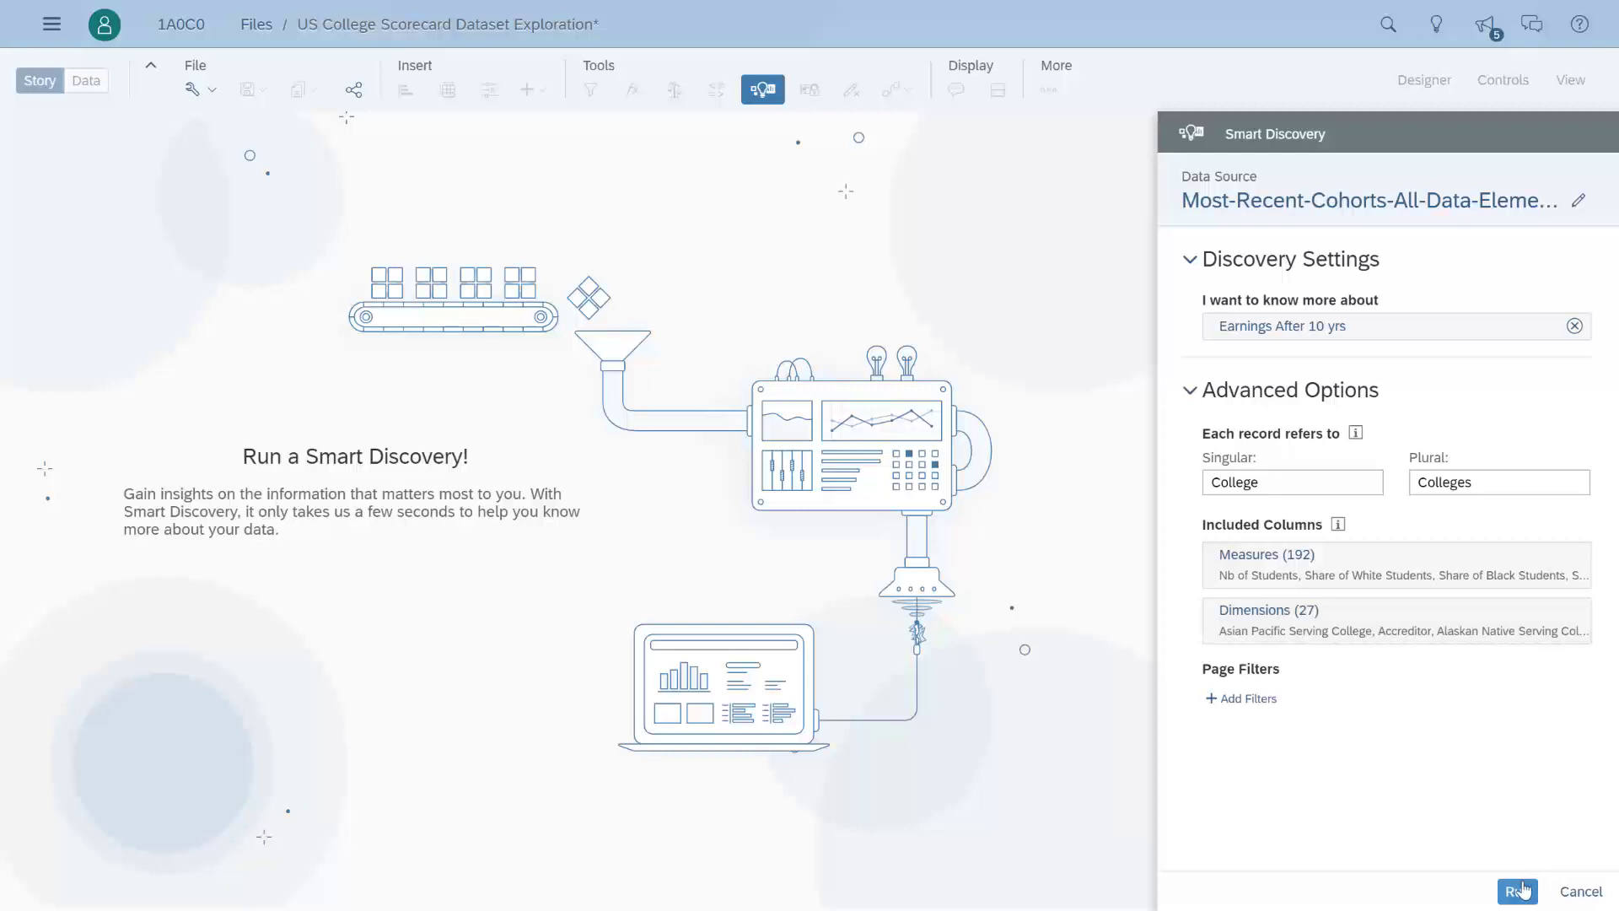
click(1517, 892)
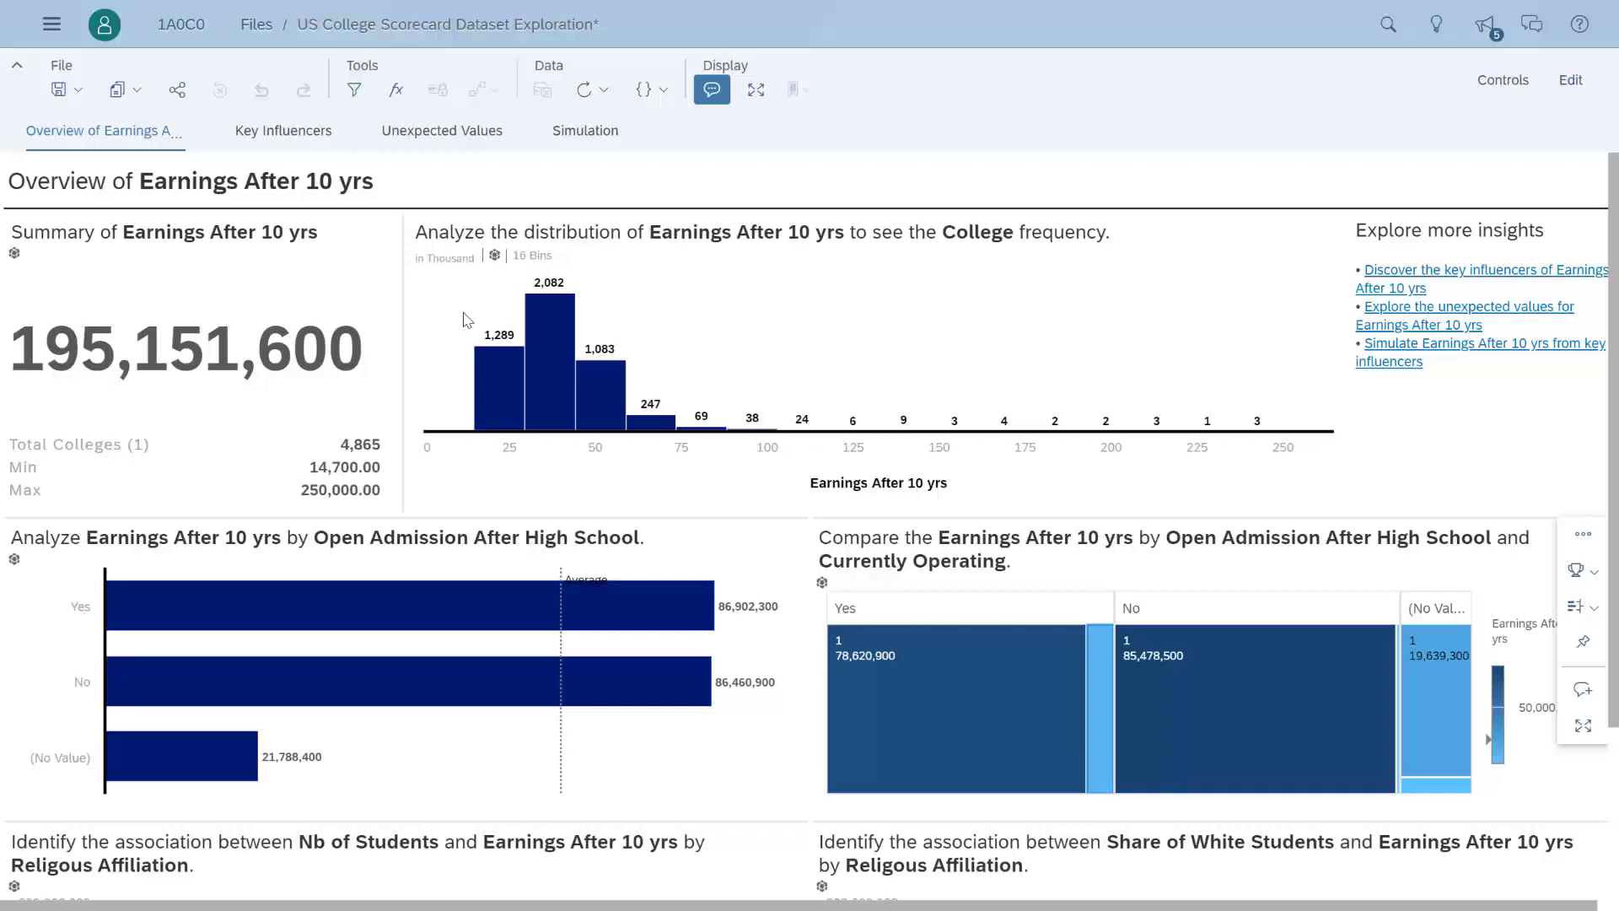
- Show the Key Influencers page, led by Carnegie Classification and Share Over 23 at entry
click(291, 133)
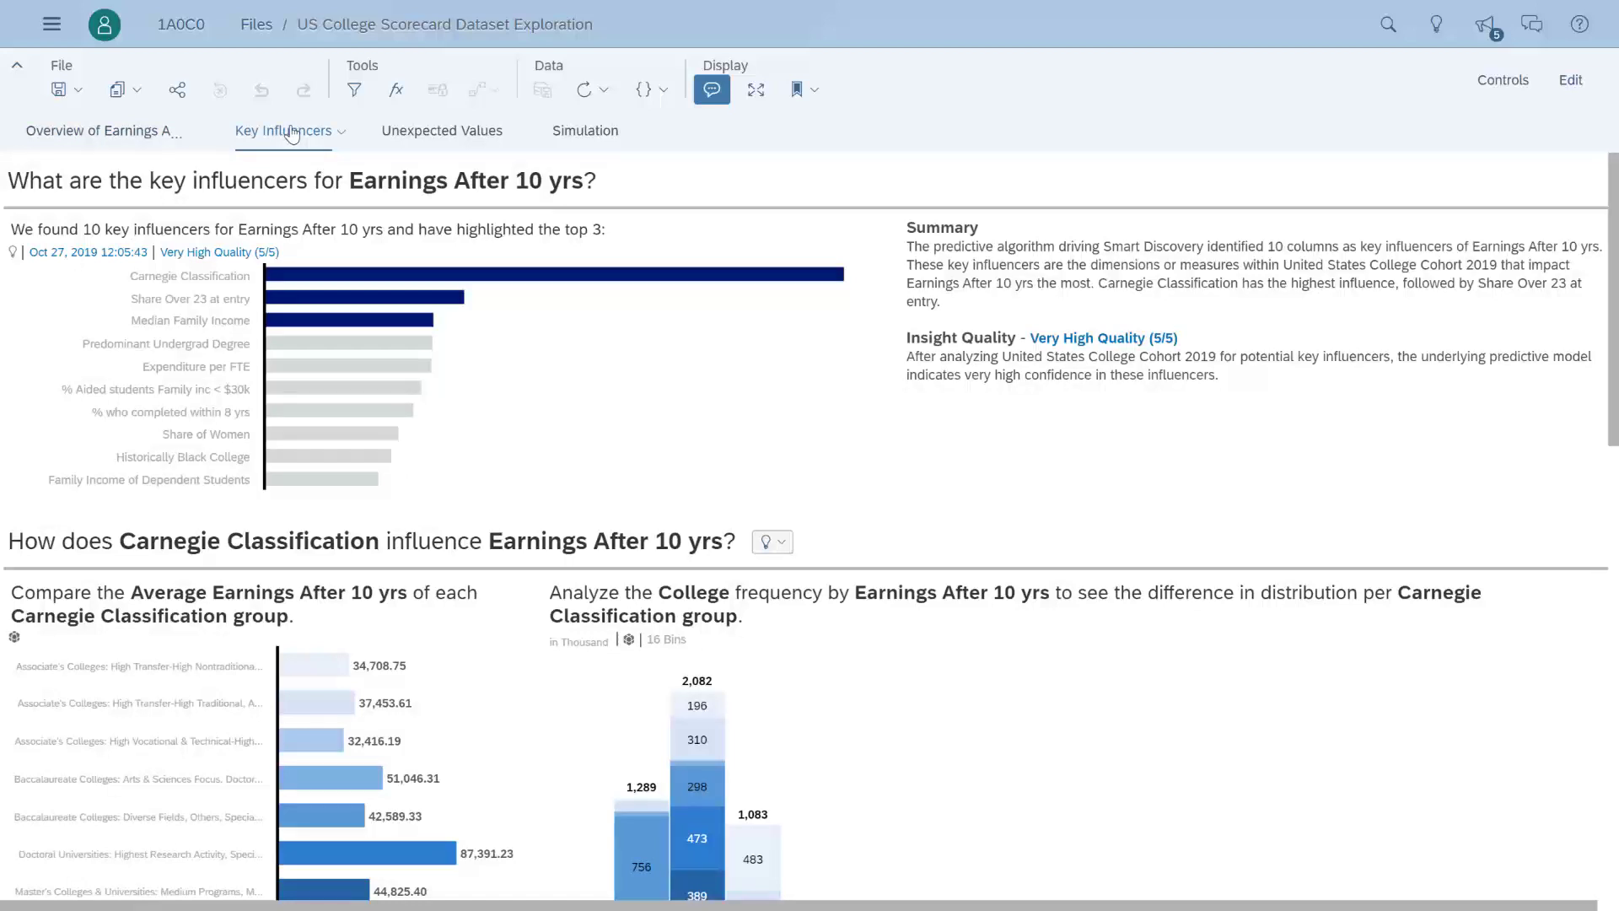
click(403, 276)
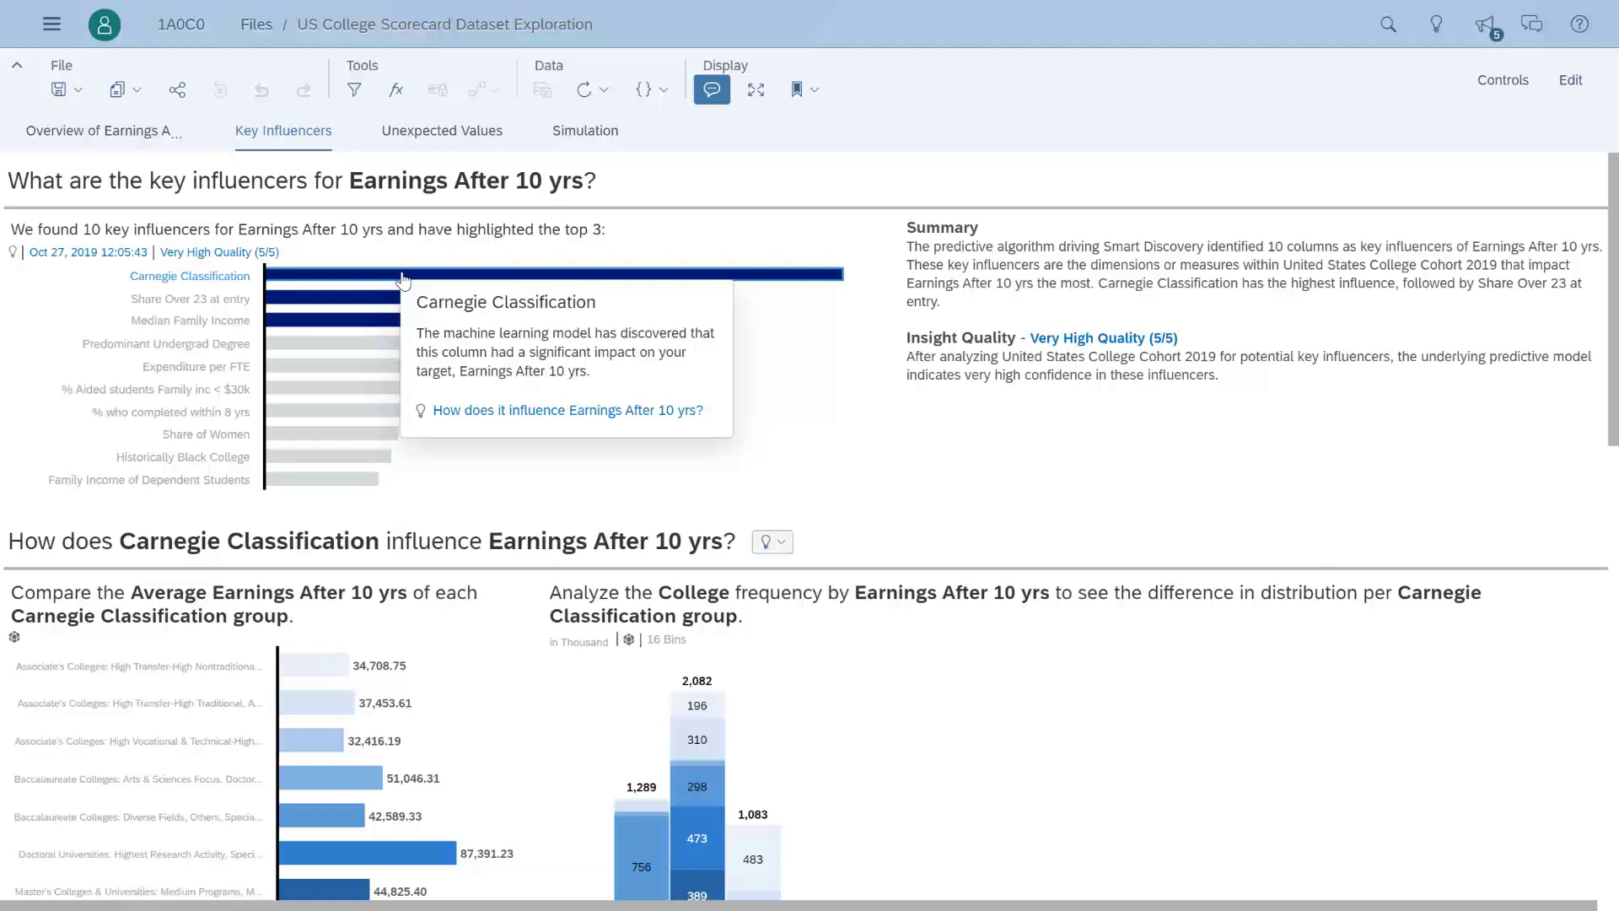
click(381, 303)
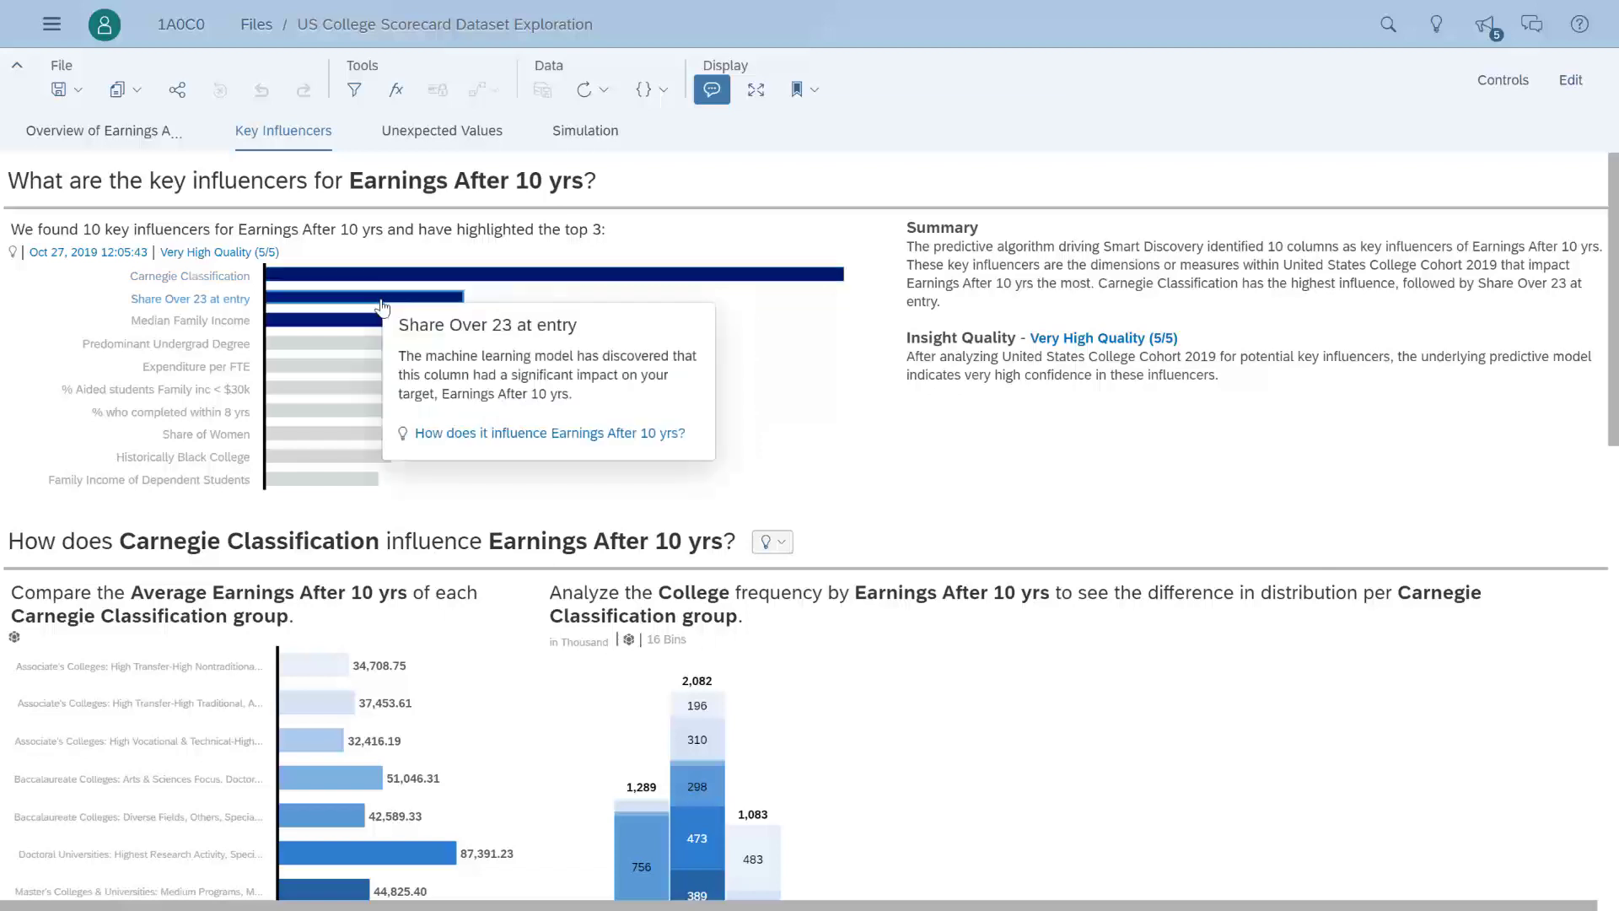
click(376, 322)
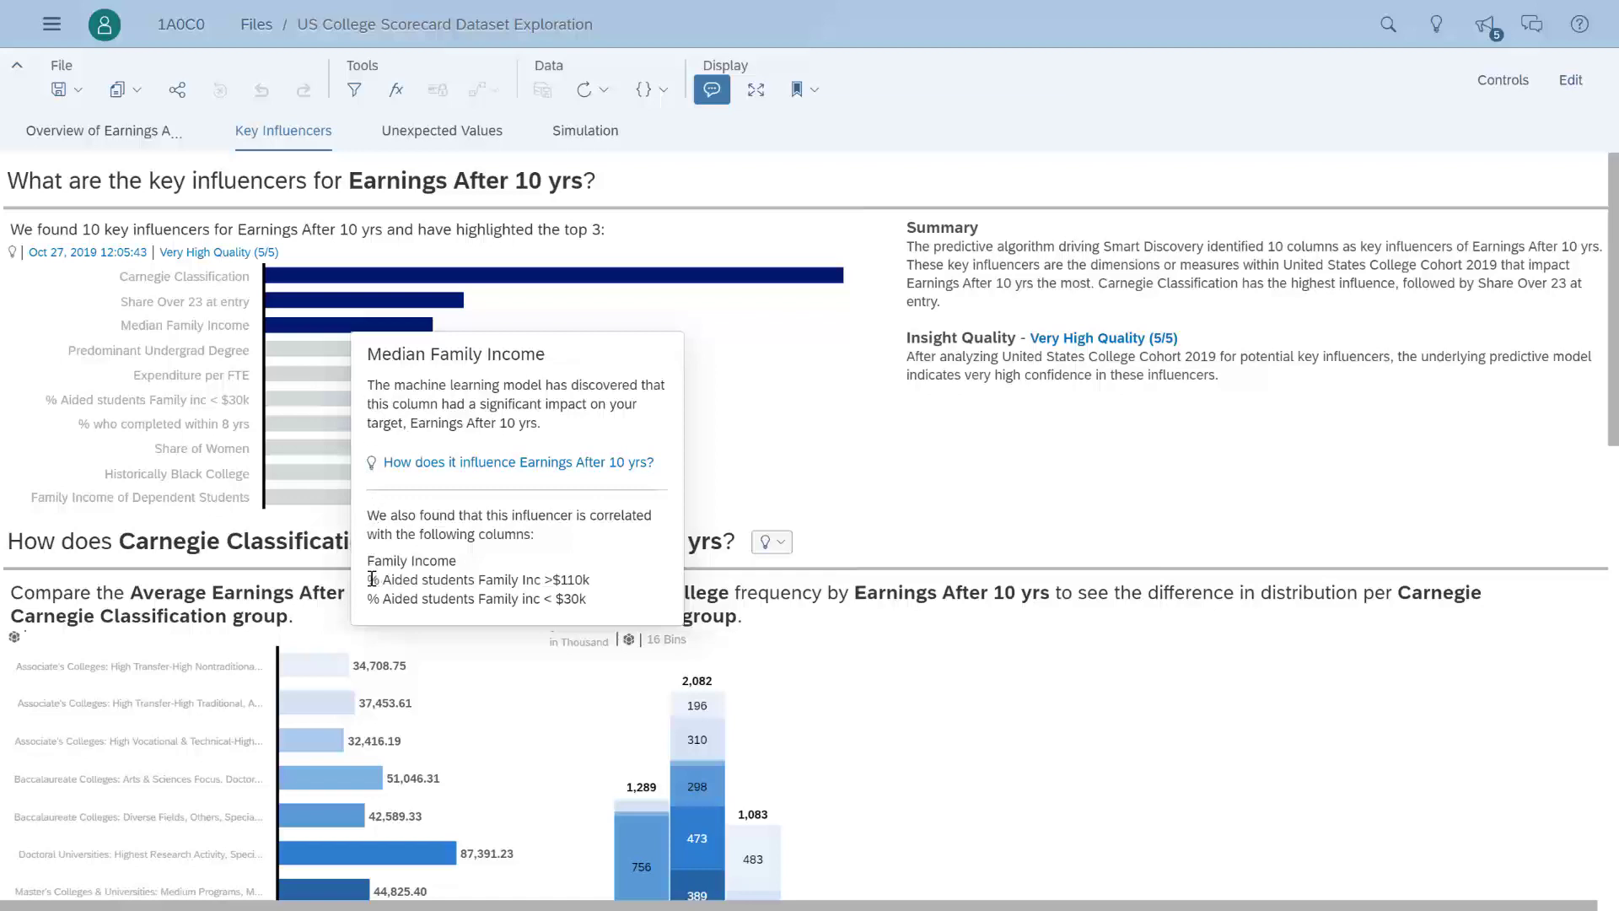
drag(371, 579, 612, 609)
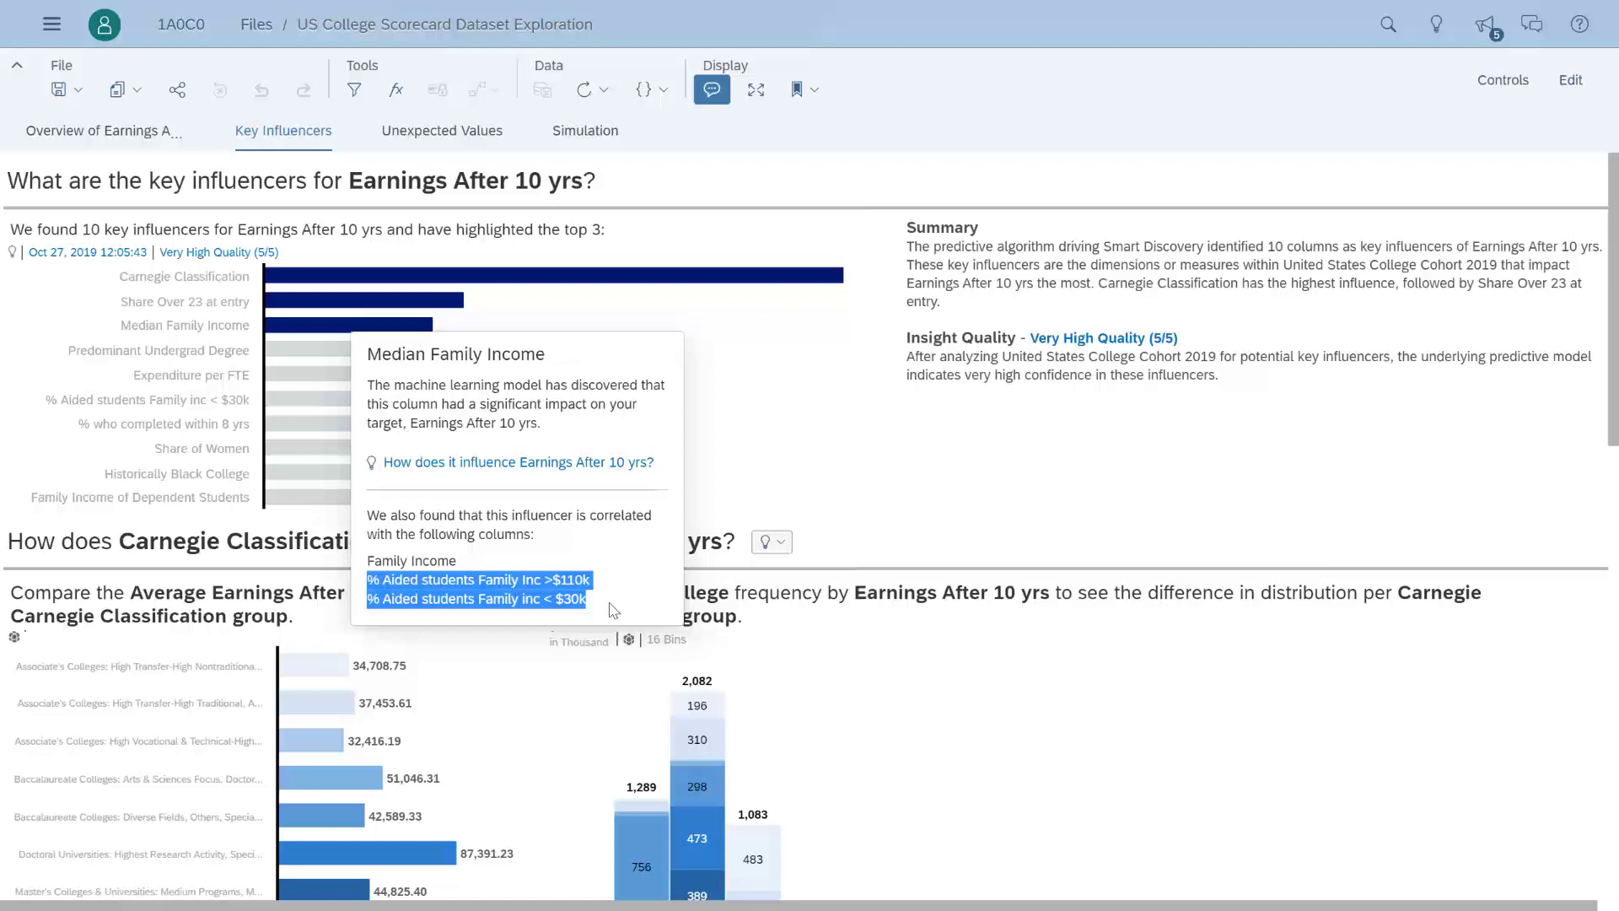
click(389, 324)
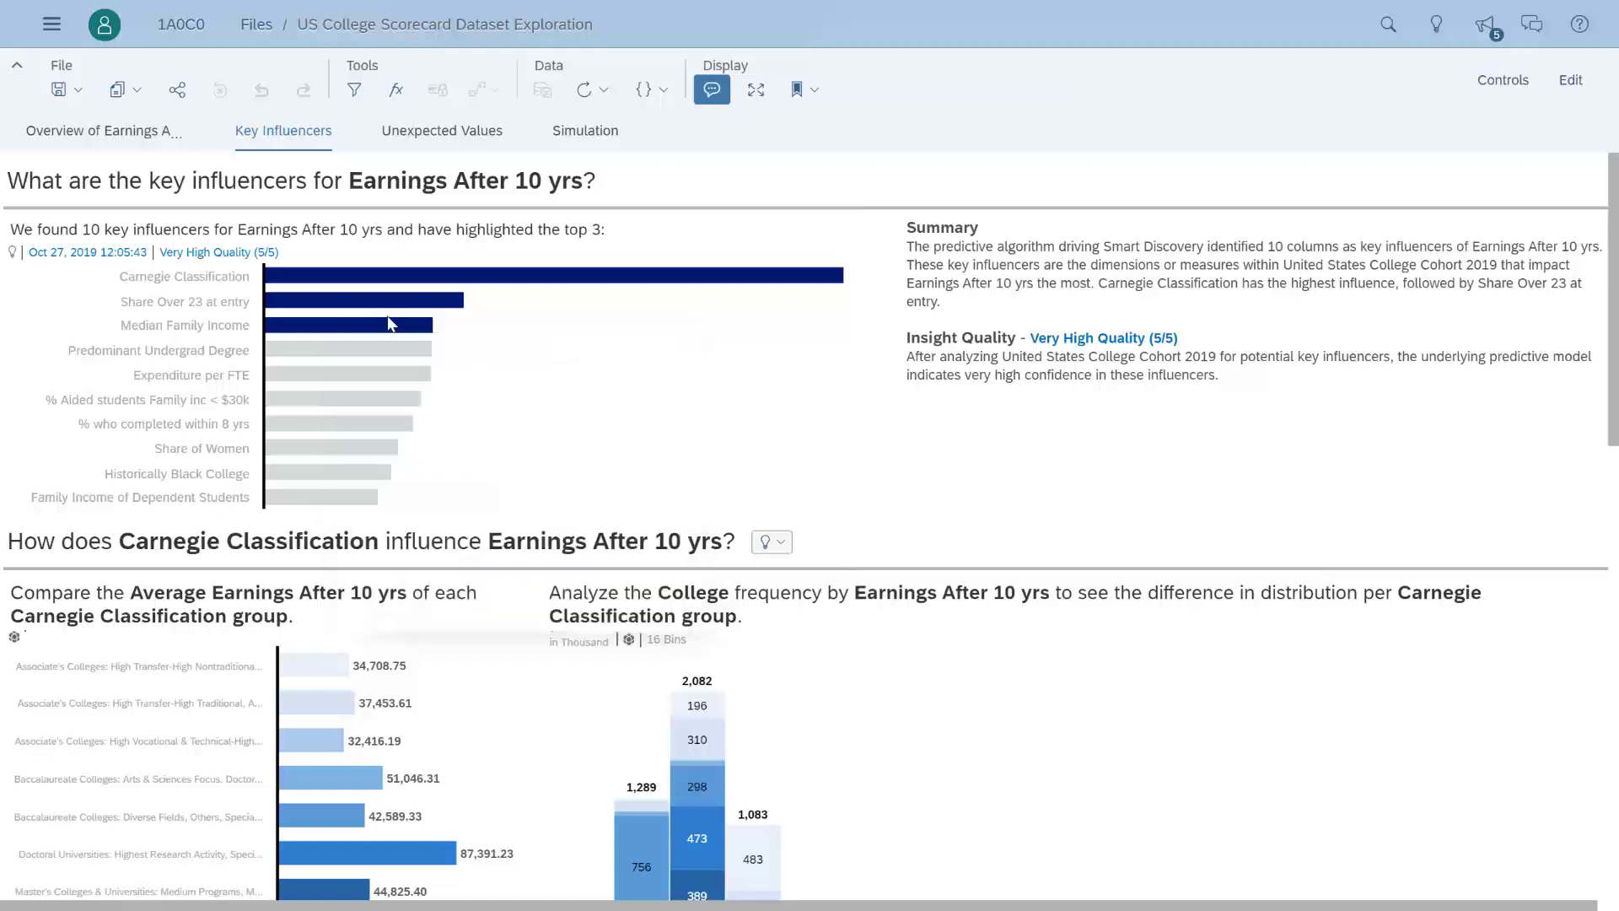
click(506, 275)
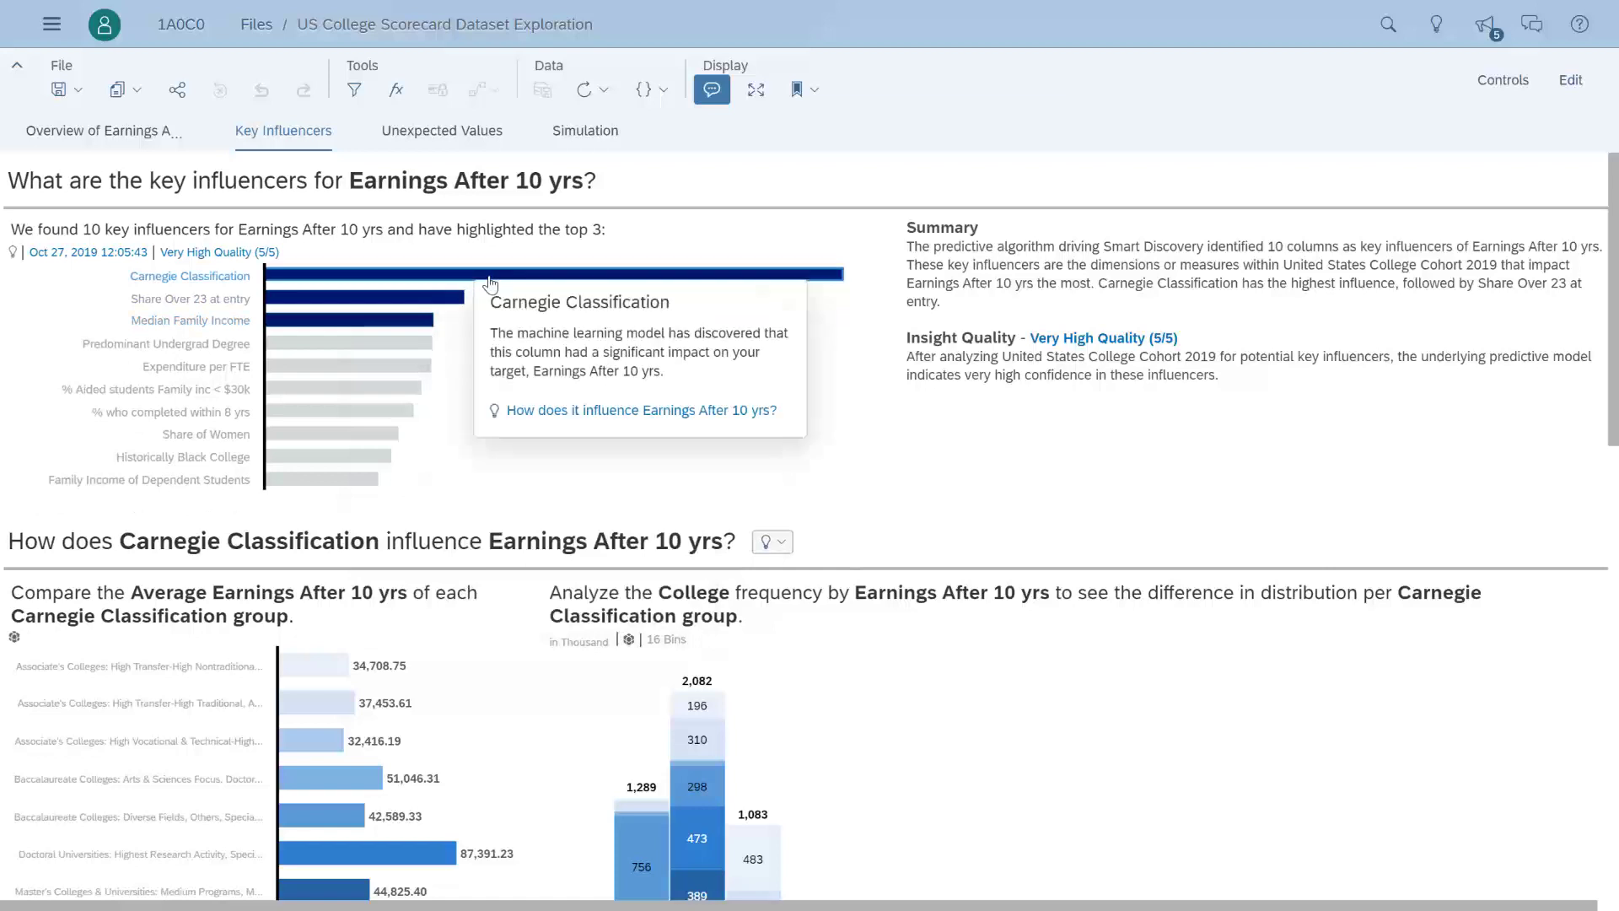
click(592, 419)
scroll(592, 430, down, 4)
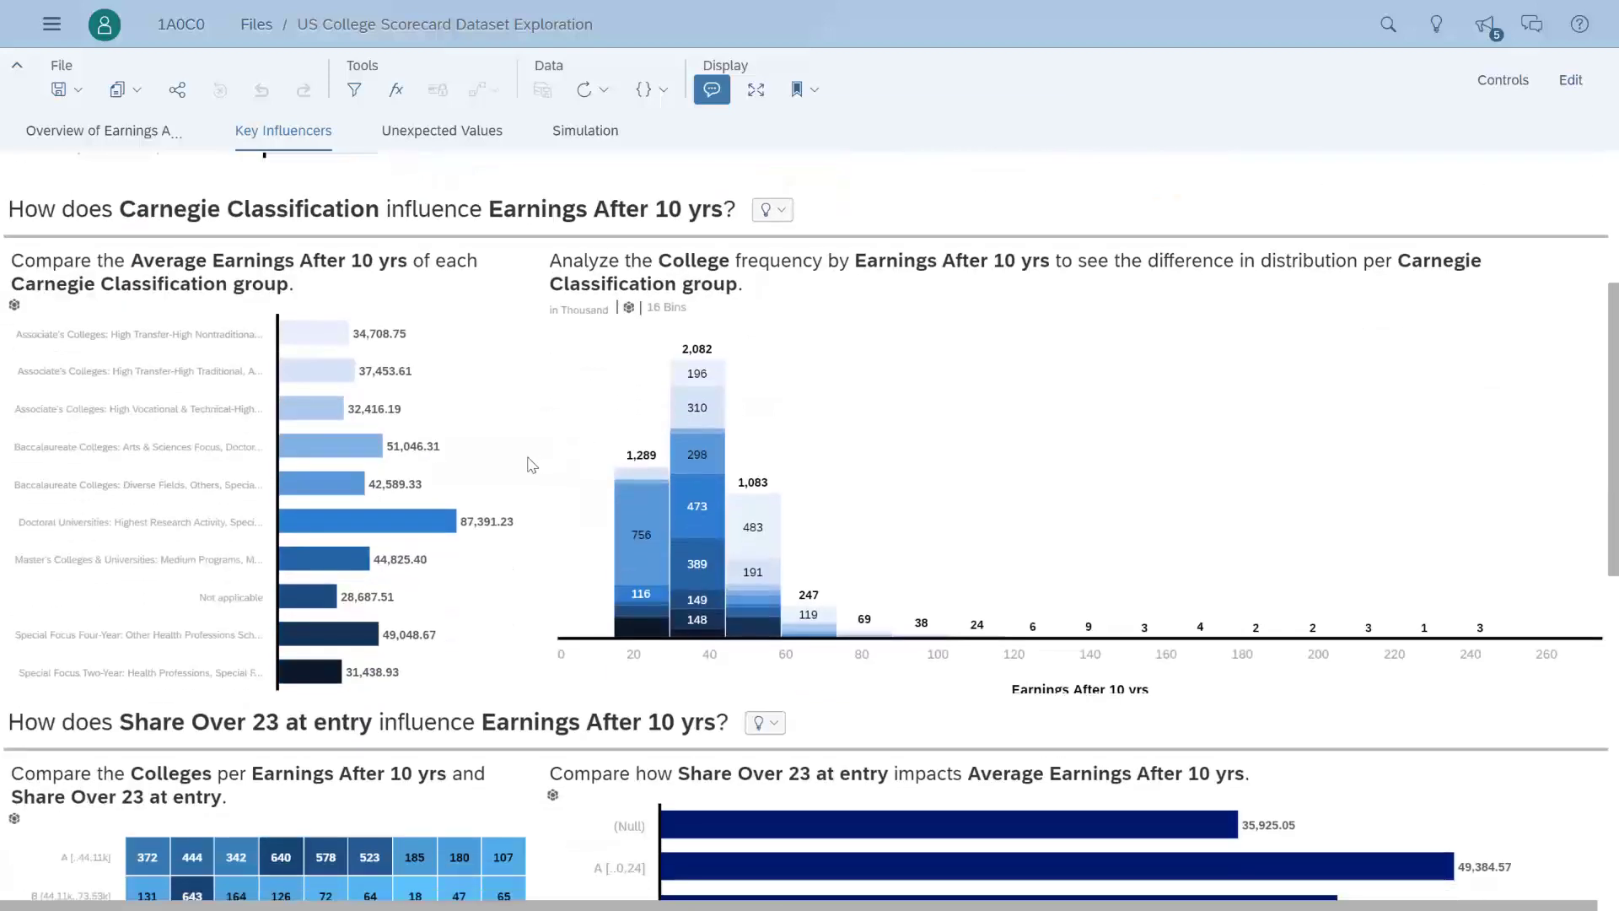
mouse_move(367, 521)
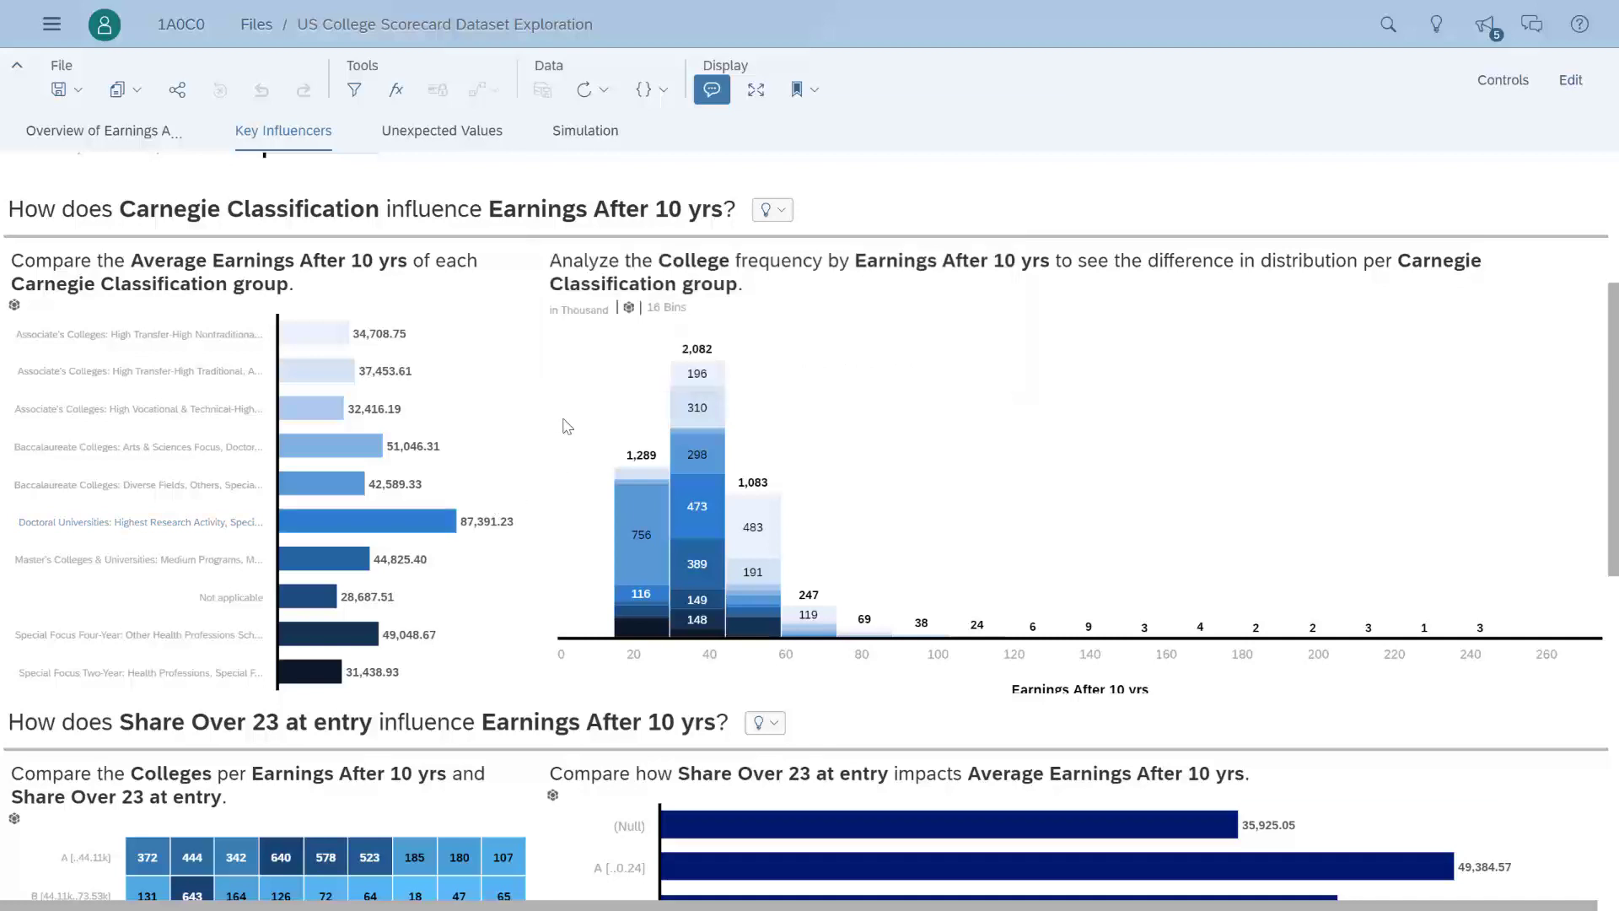
- Explore the Carnegie Classification earnings chart and filter it to the 87,391.23 doctoral group
click(567, 488)
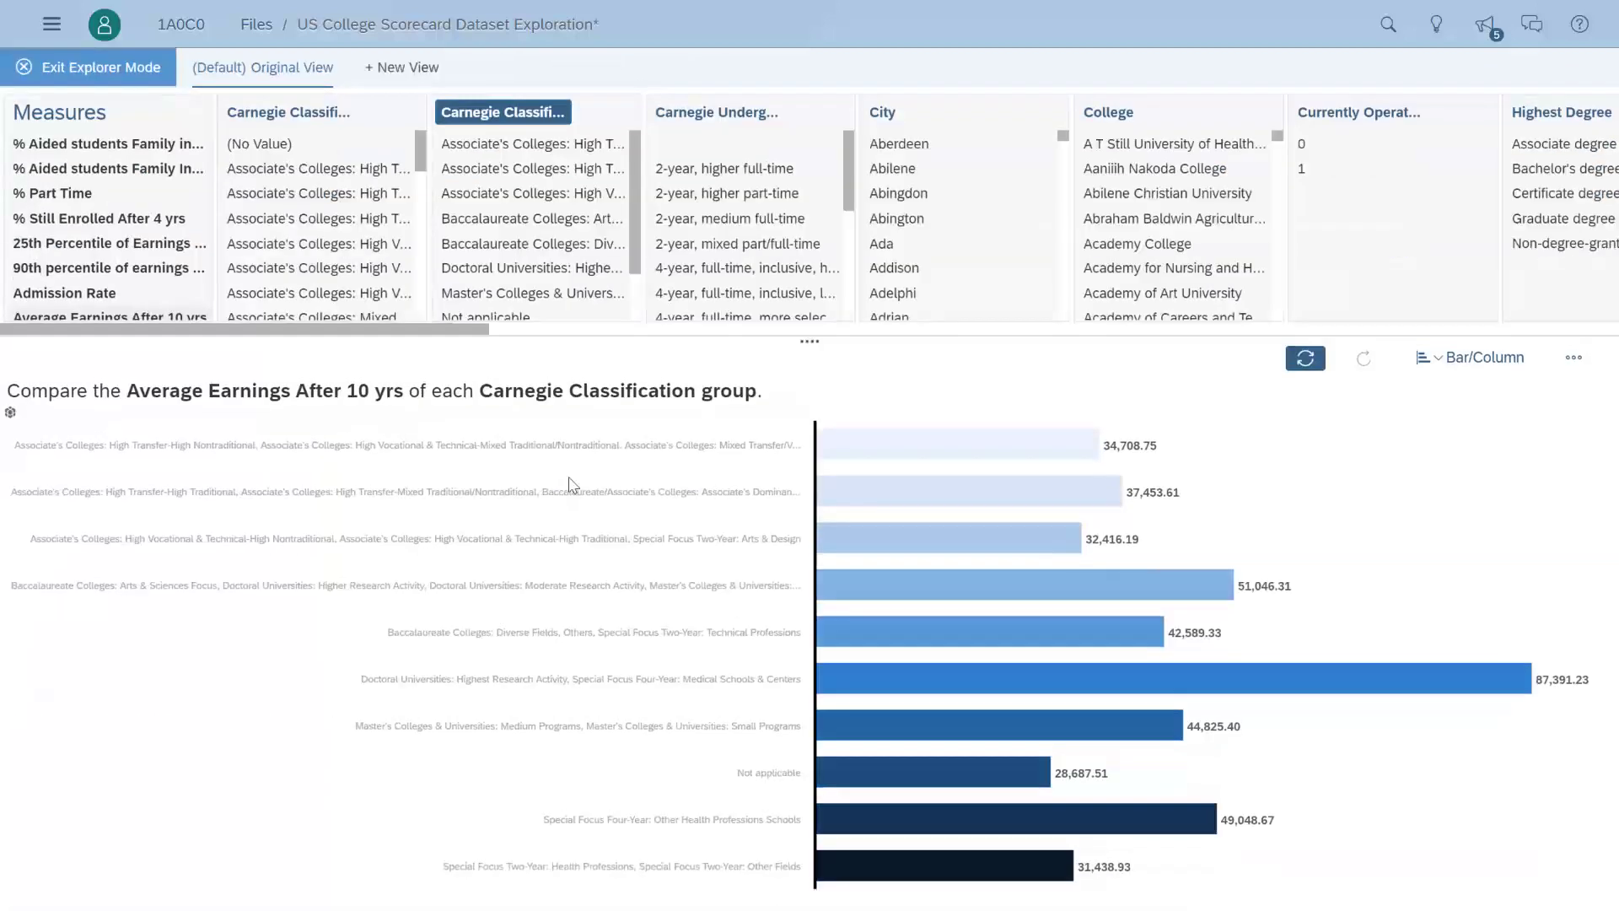
drag(457, 330, 961, 325)
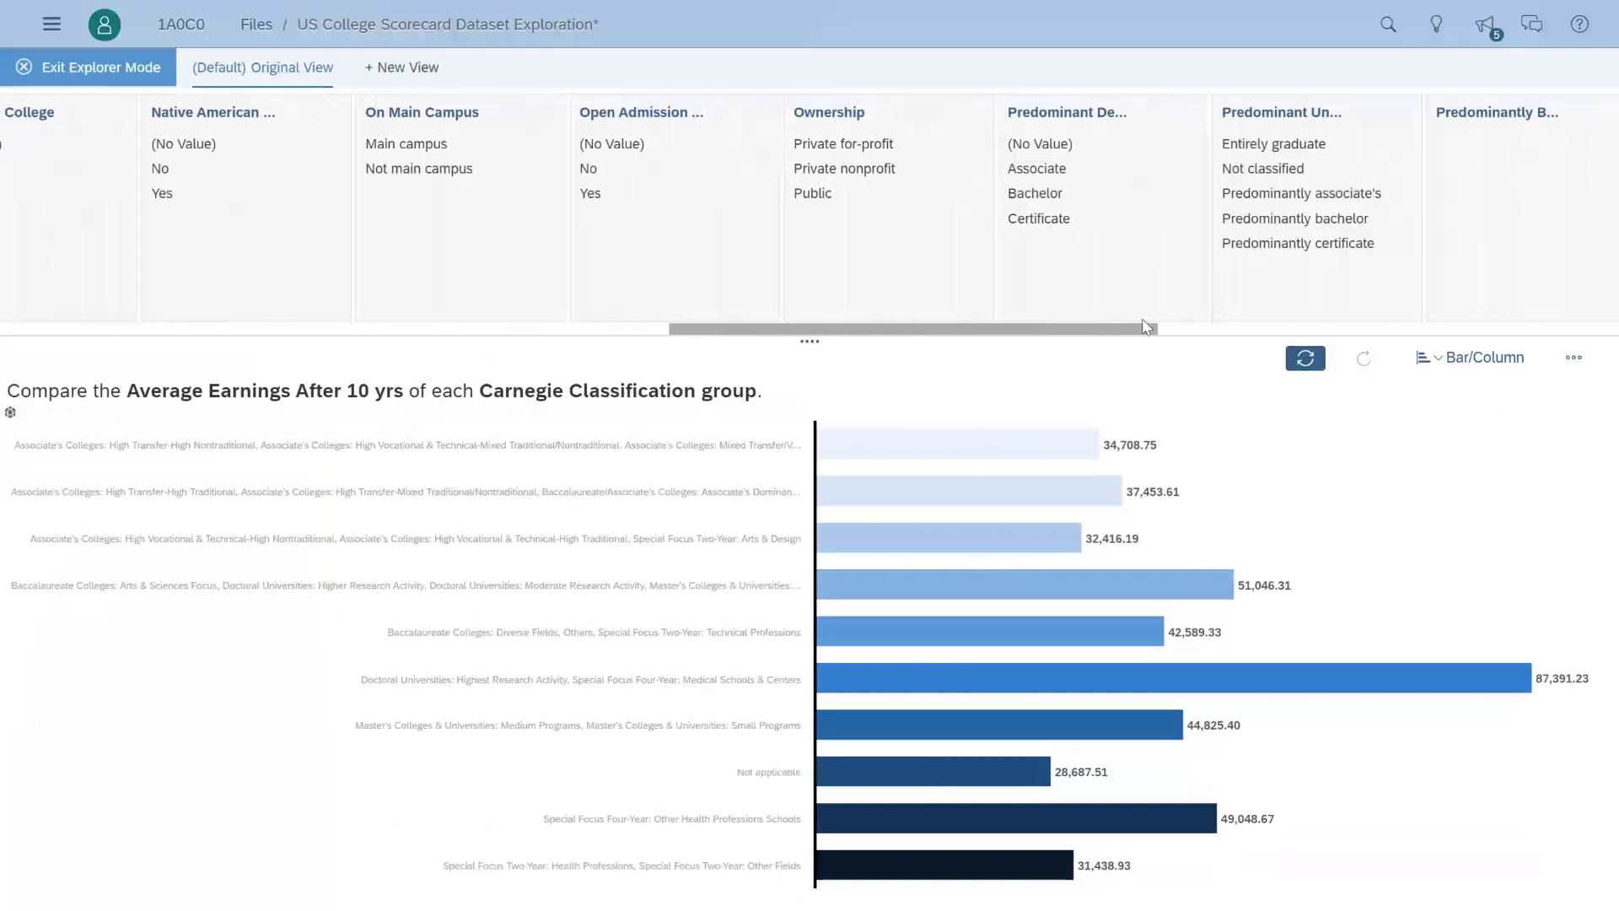
drag(964, 328, 1559, 333)
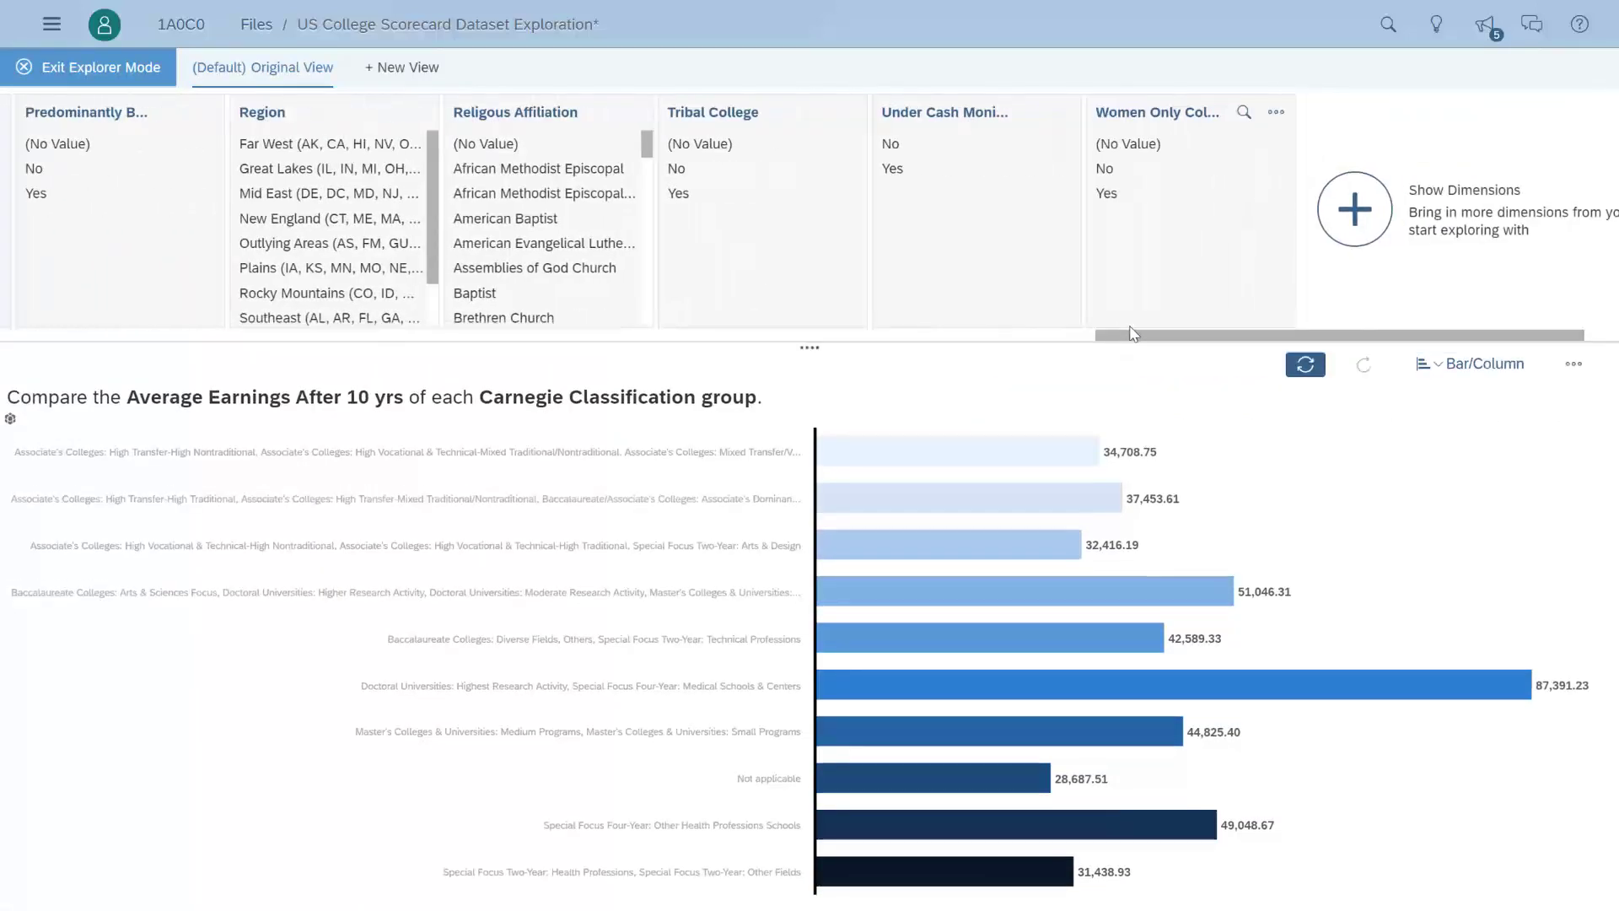
drag(1130, 331, 2, 344)
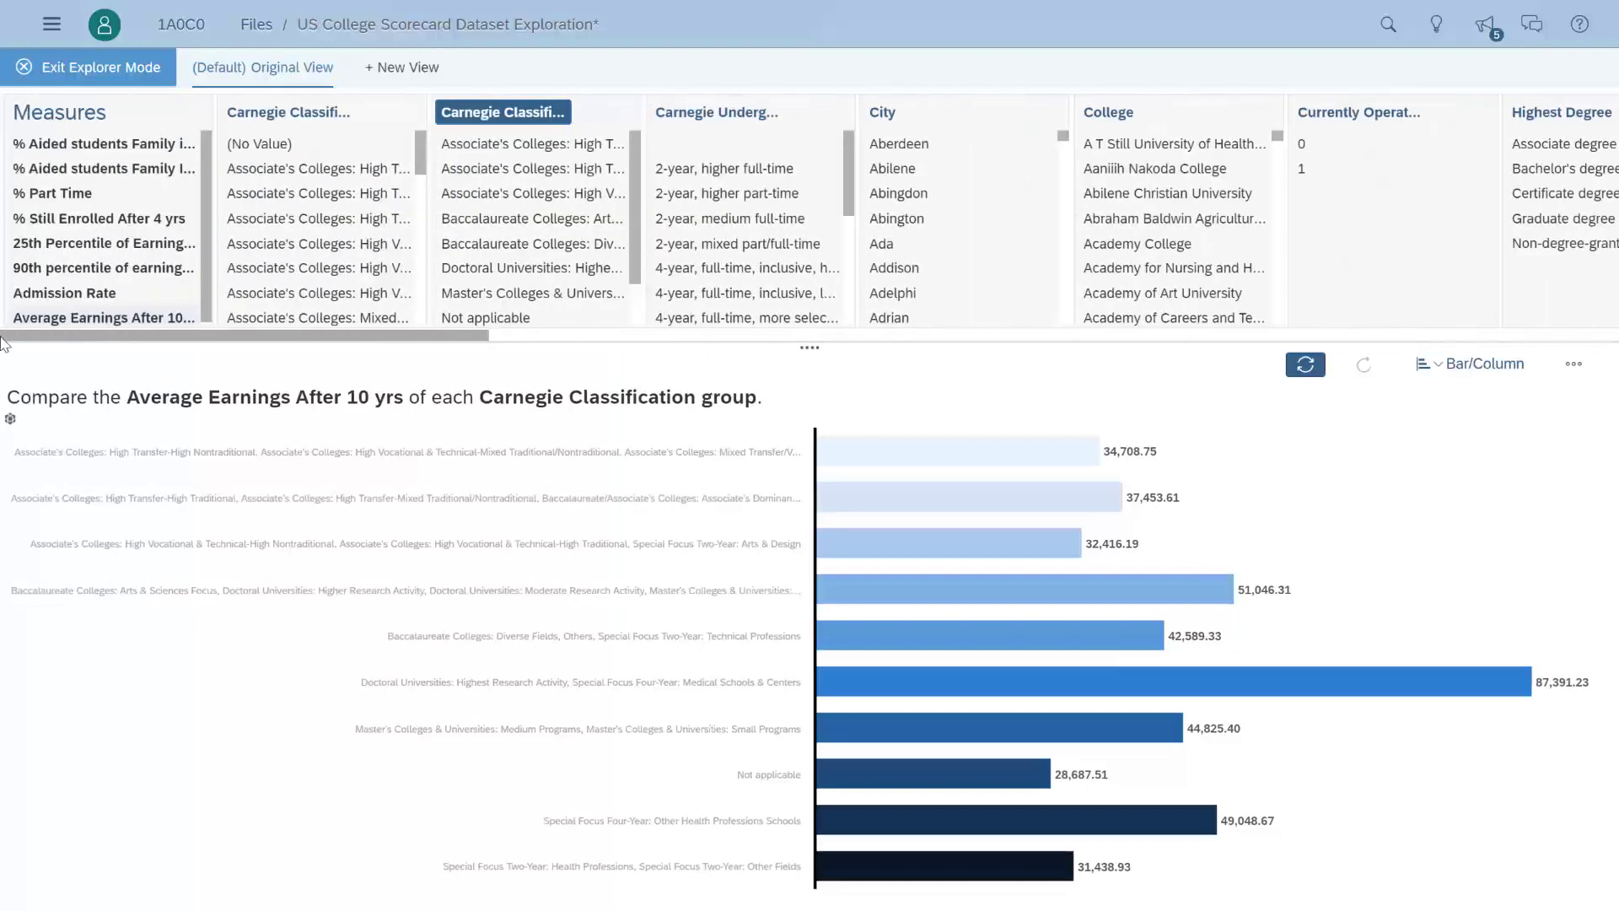
mouse_move(1172, 681)
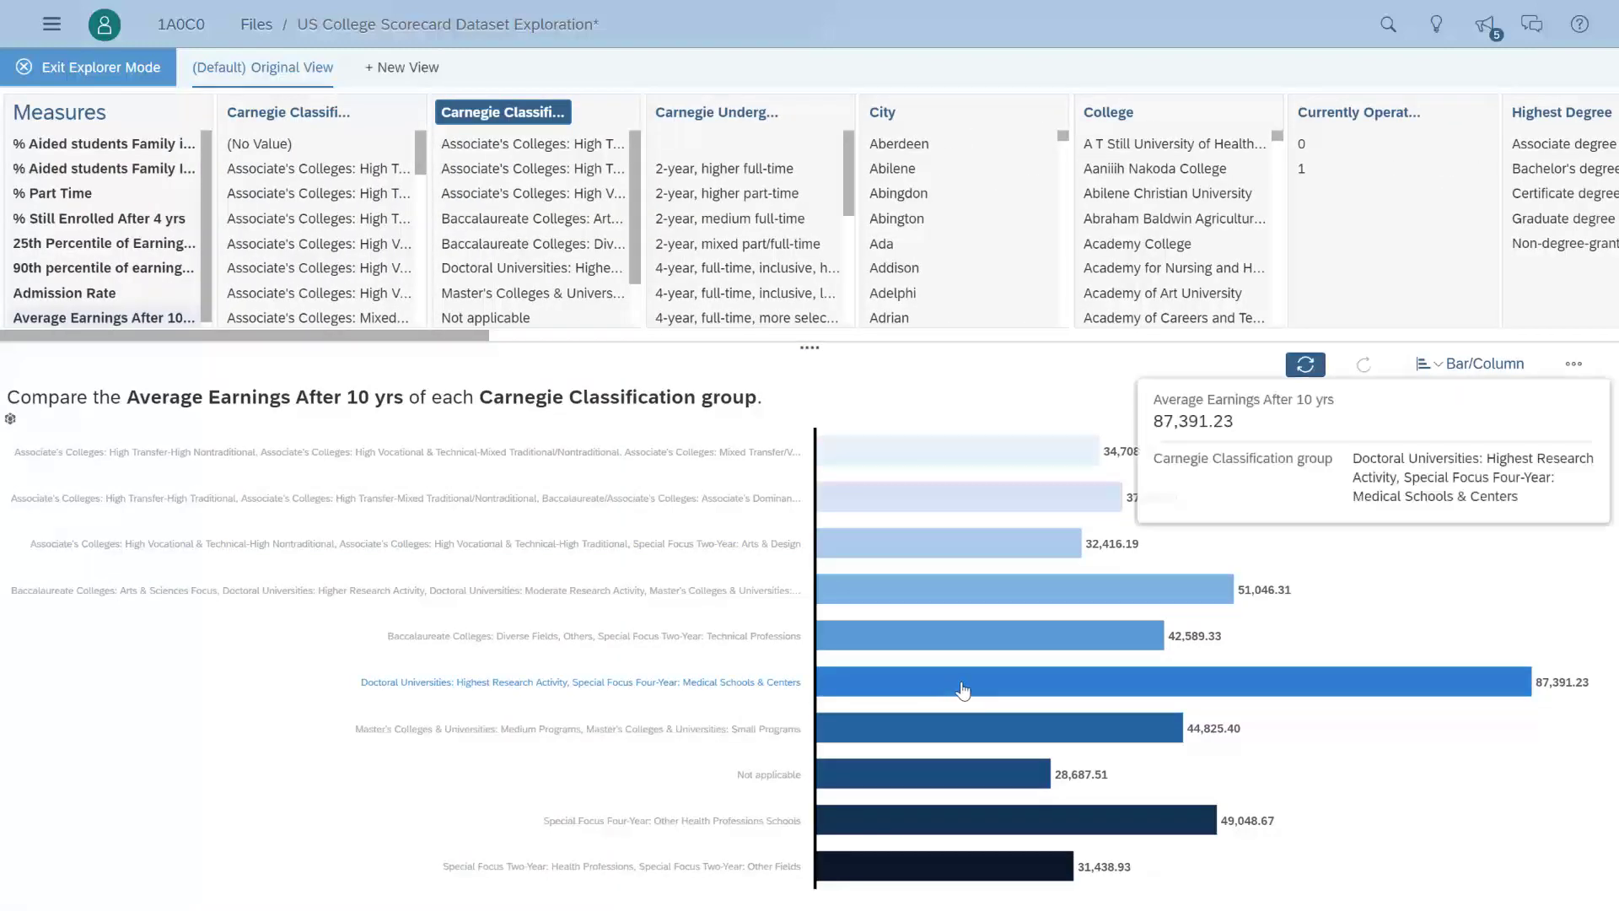
click(961, 692)
click(992, 655)
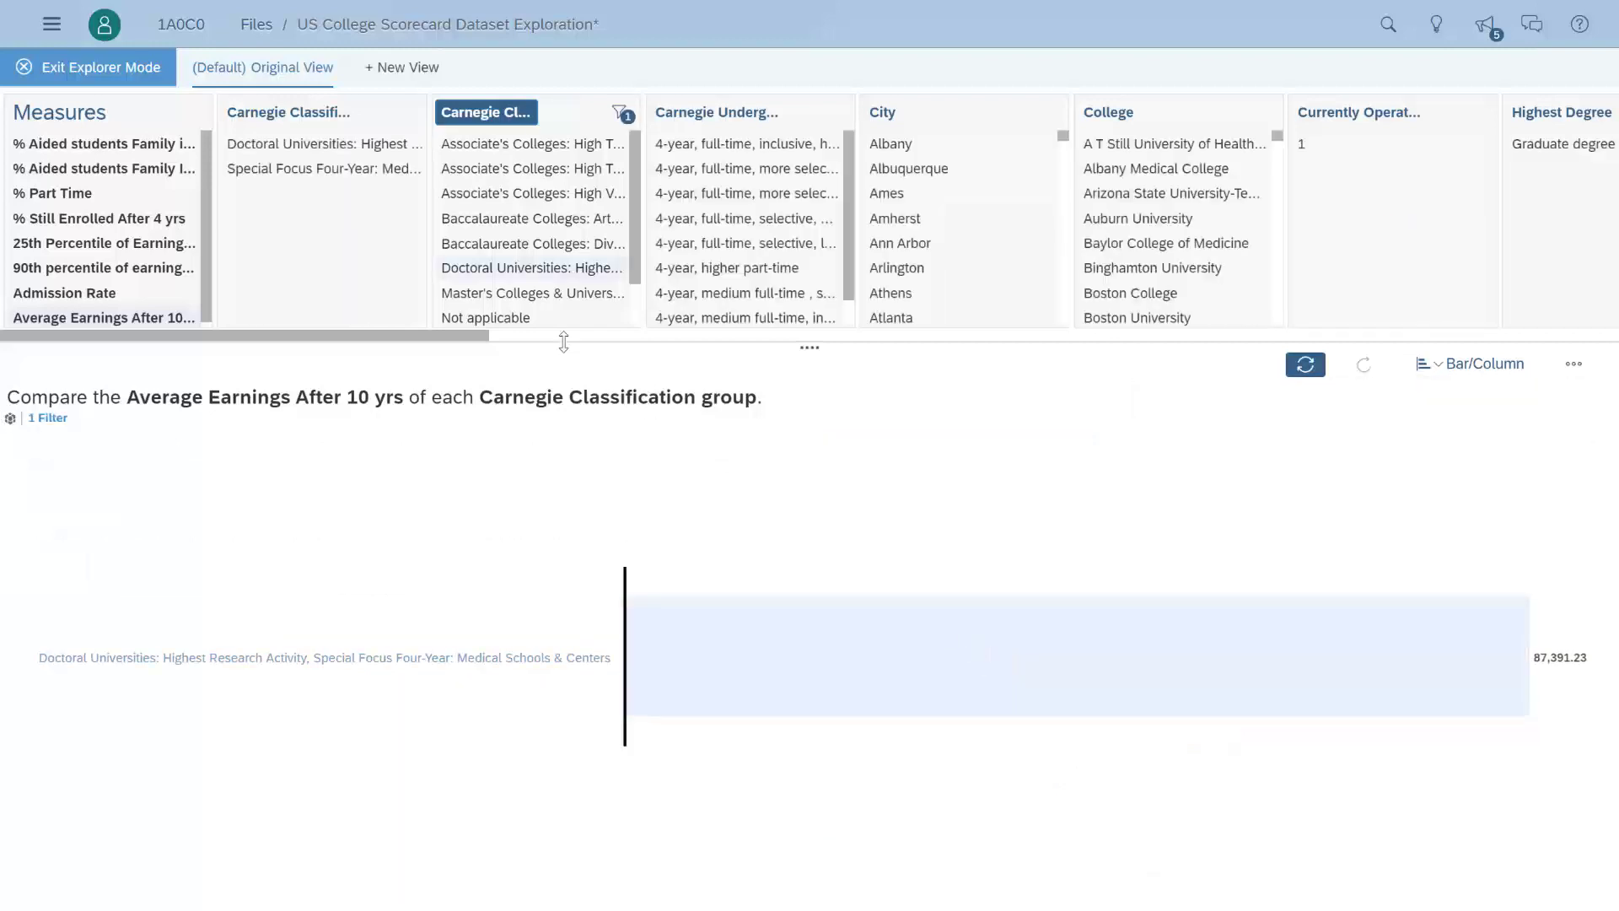
click(1439, 367)
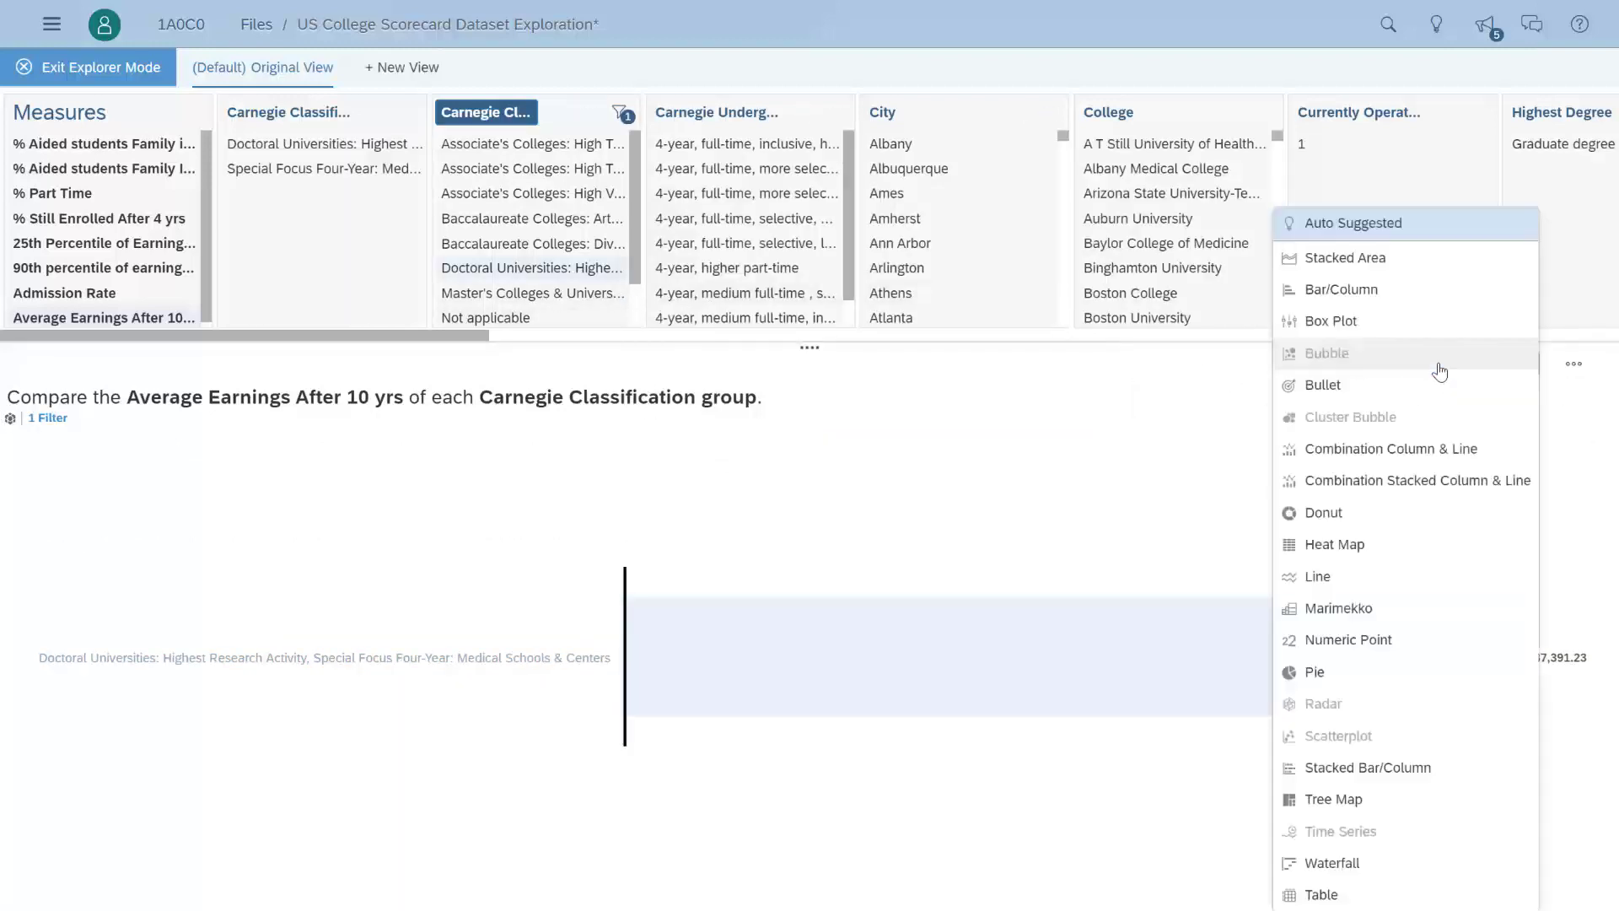
- Turn the explorer chart into a table of college names with Carnegie Classification
click(1363, 898)
click(1111, 113)
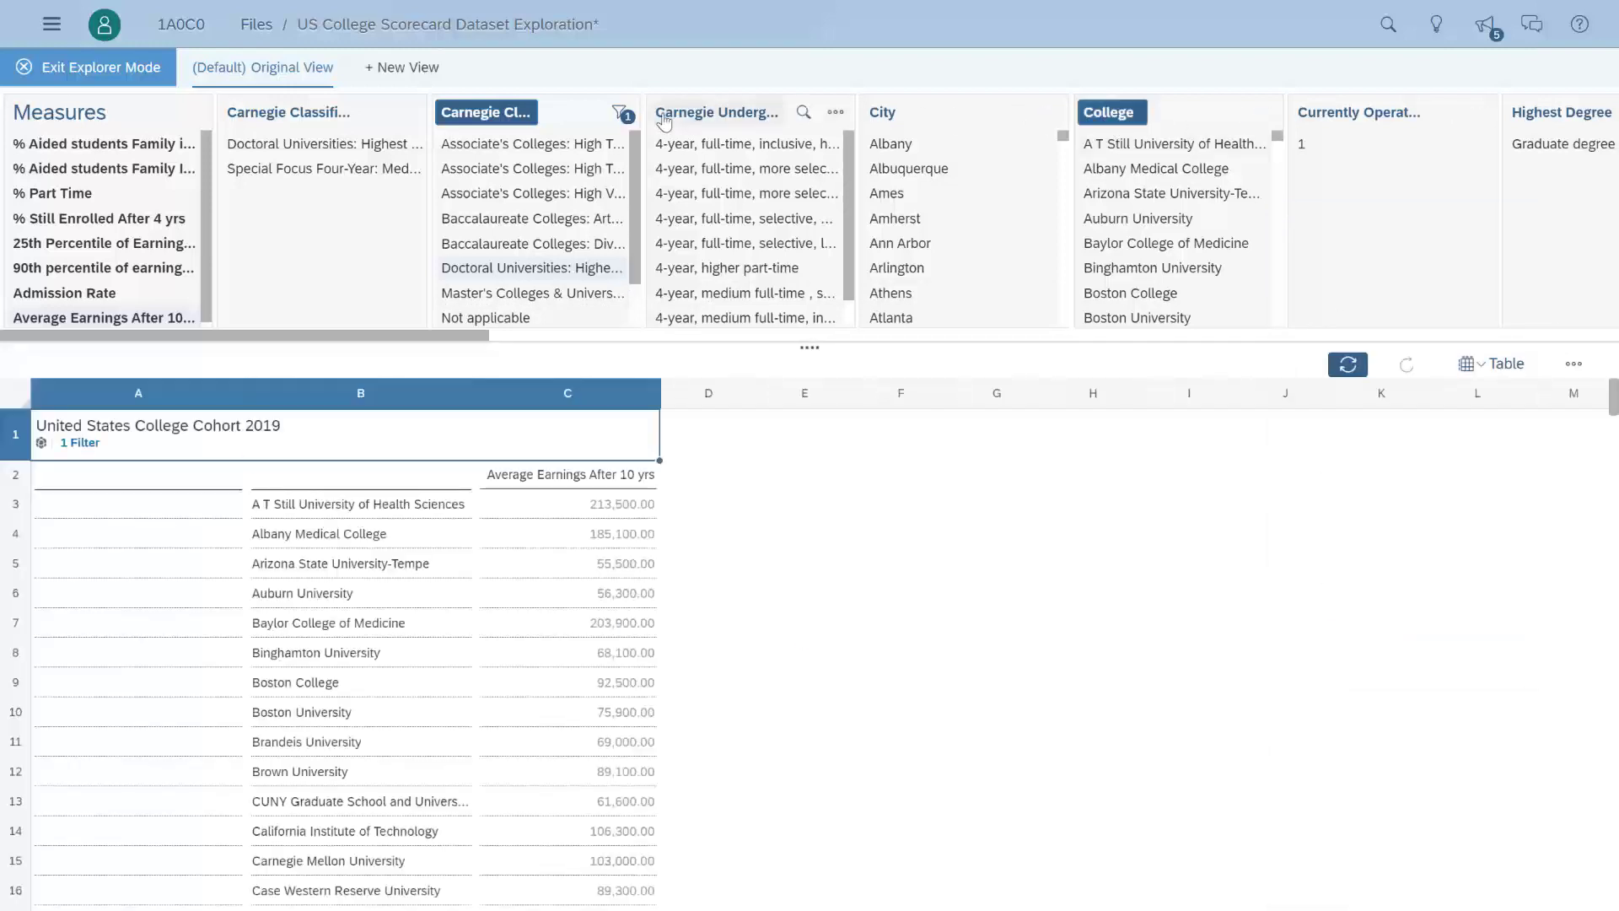
click(472, 112)
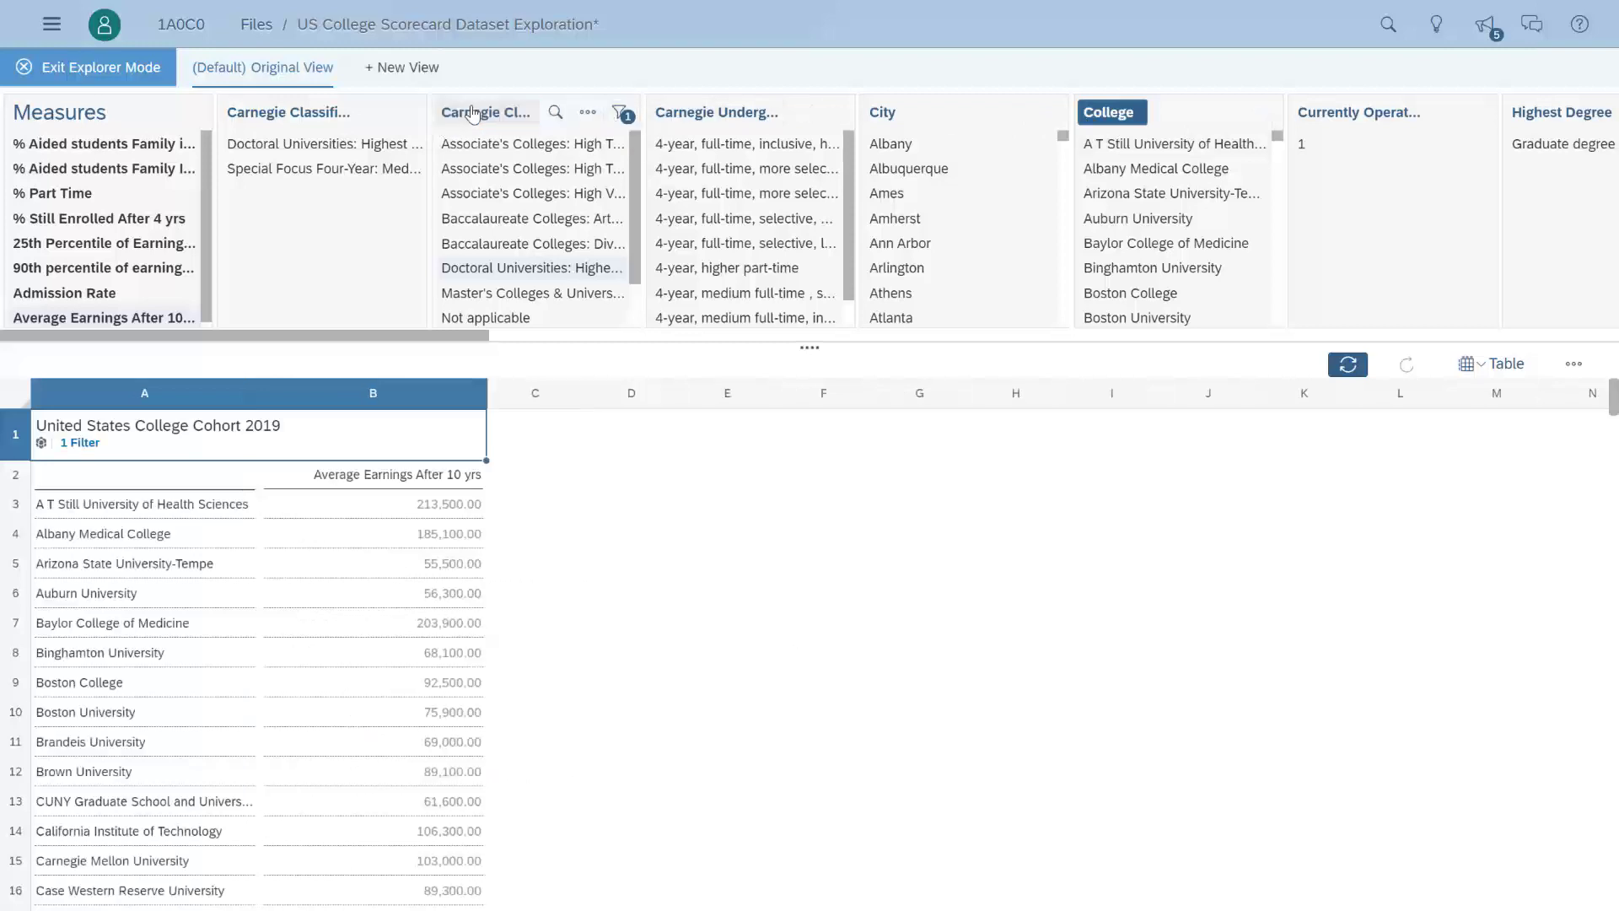
click(315, 112)
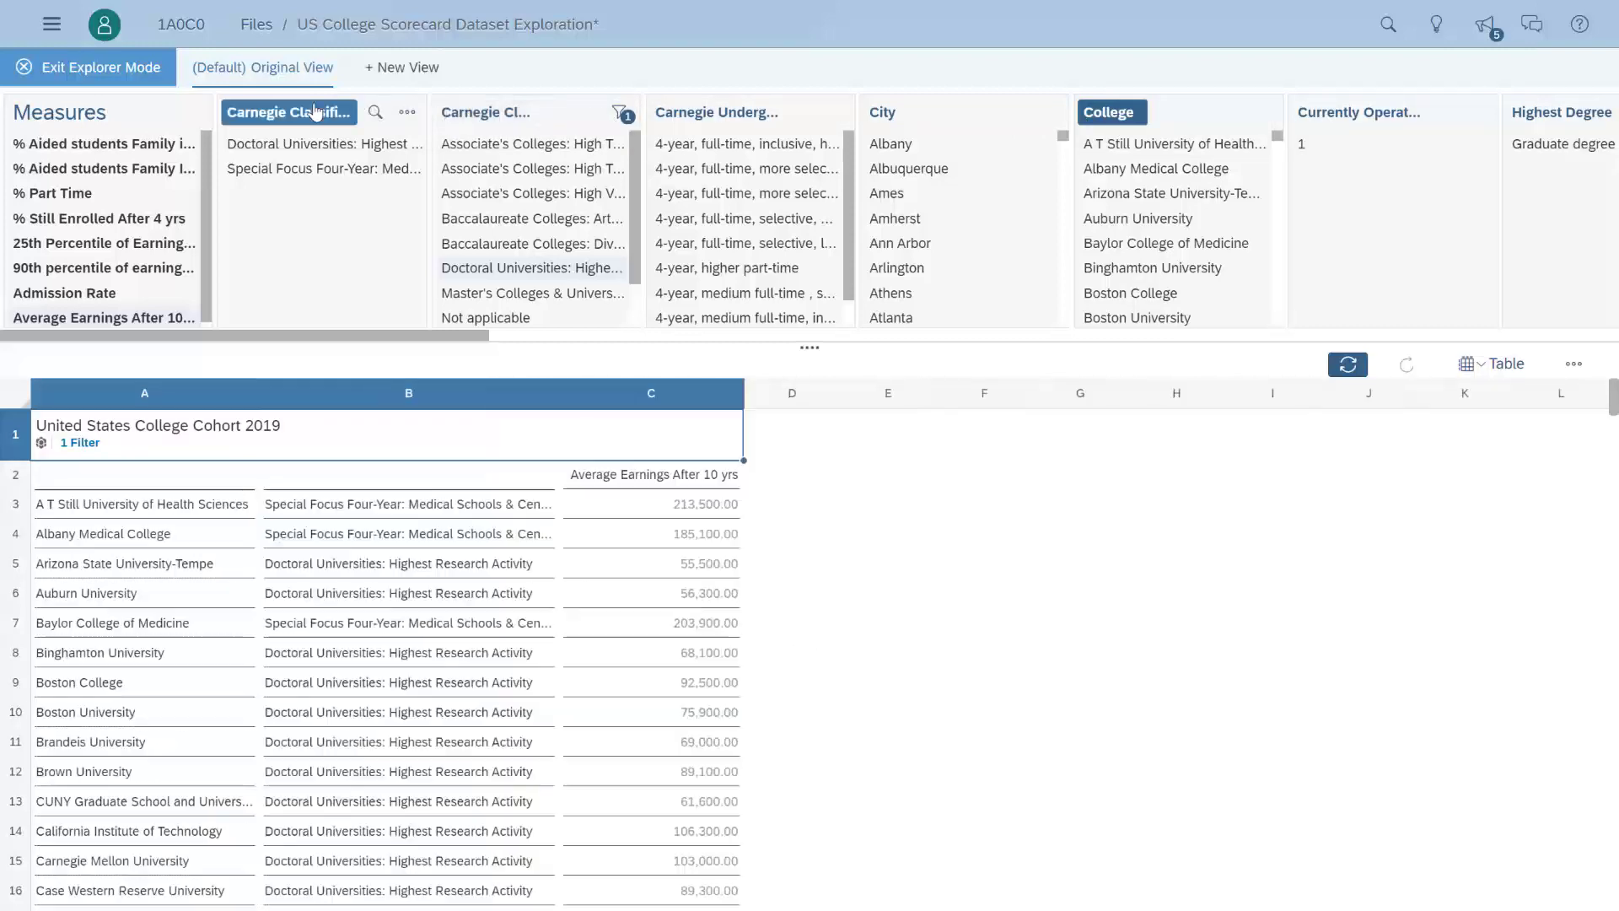
- Sort colleges by earnings descending, widen the name column, and filter to Highest Research Activity
right_click(718, 484)
mouse_move(791, 498)
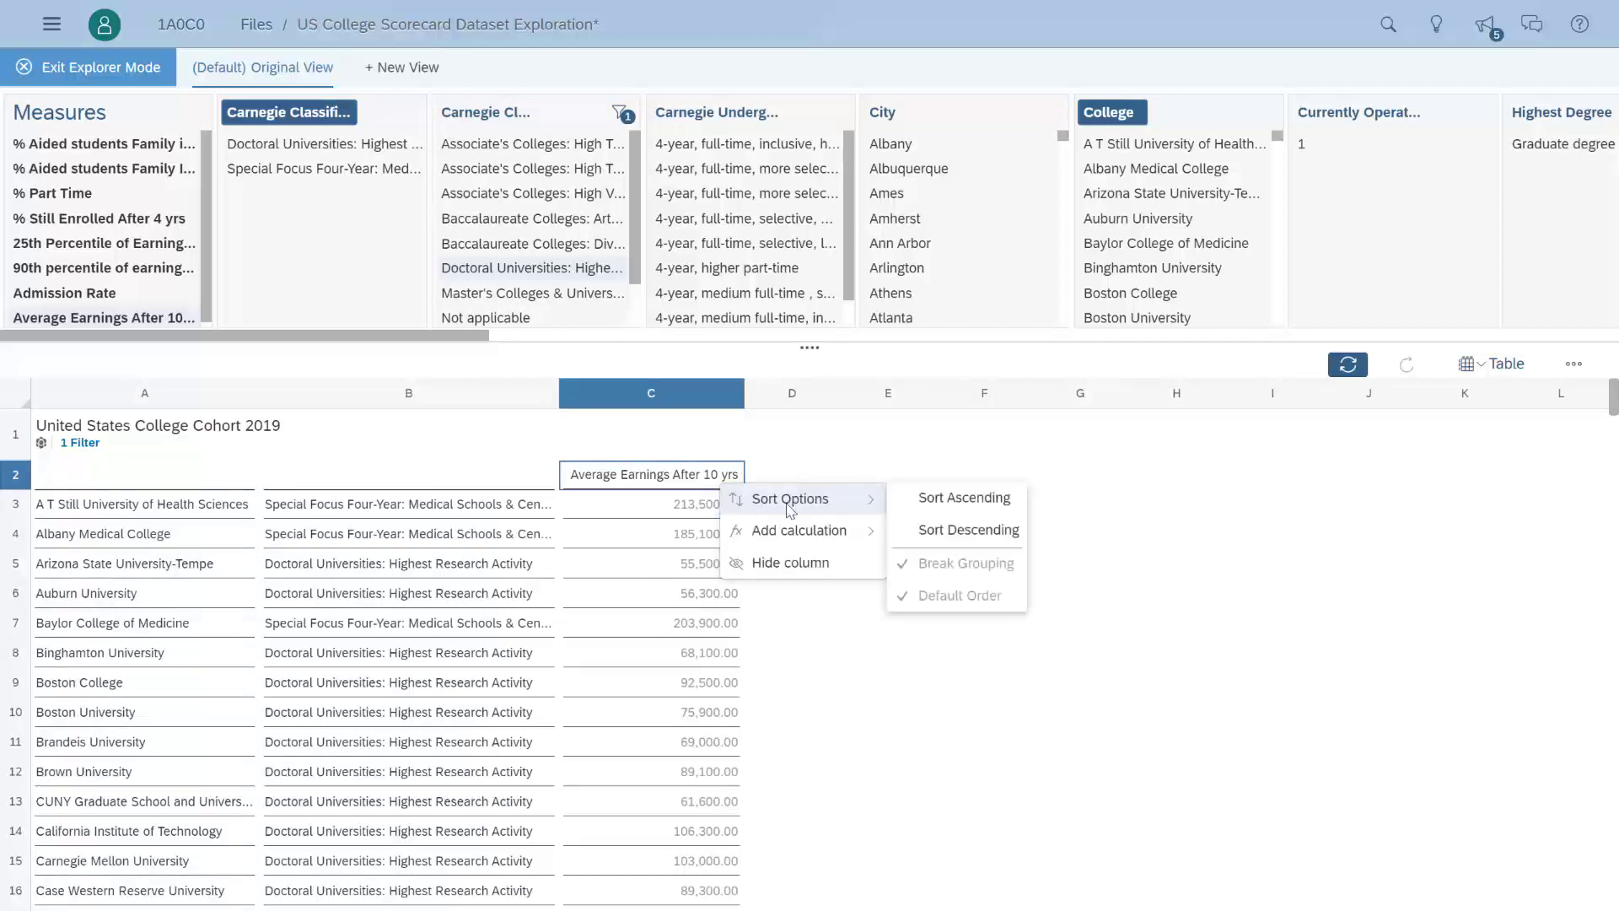
click(908, 531)
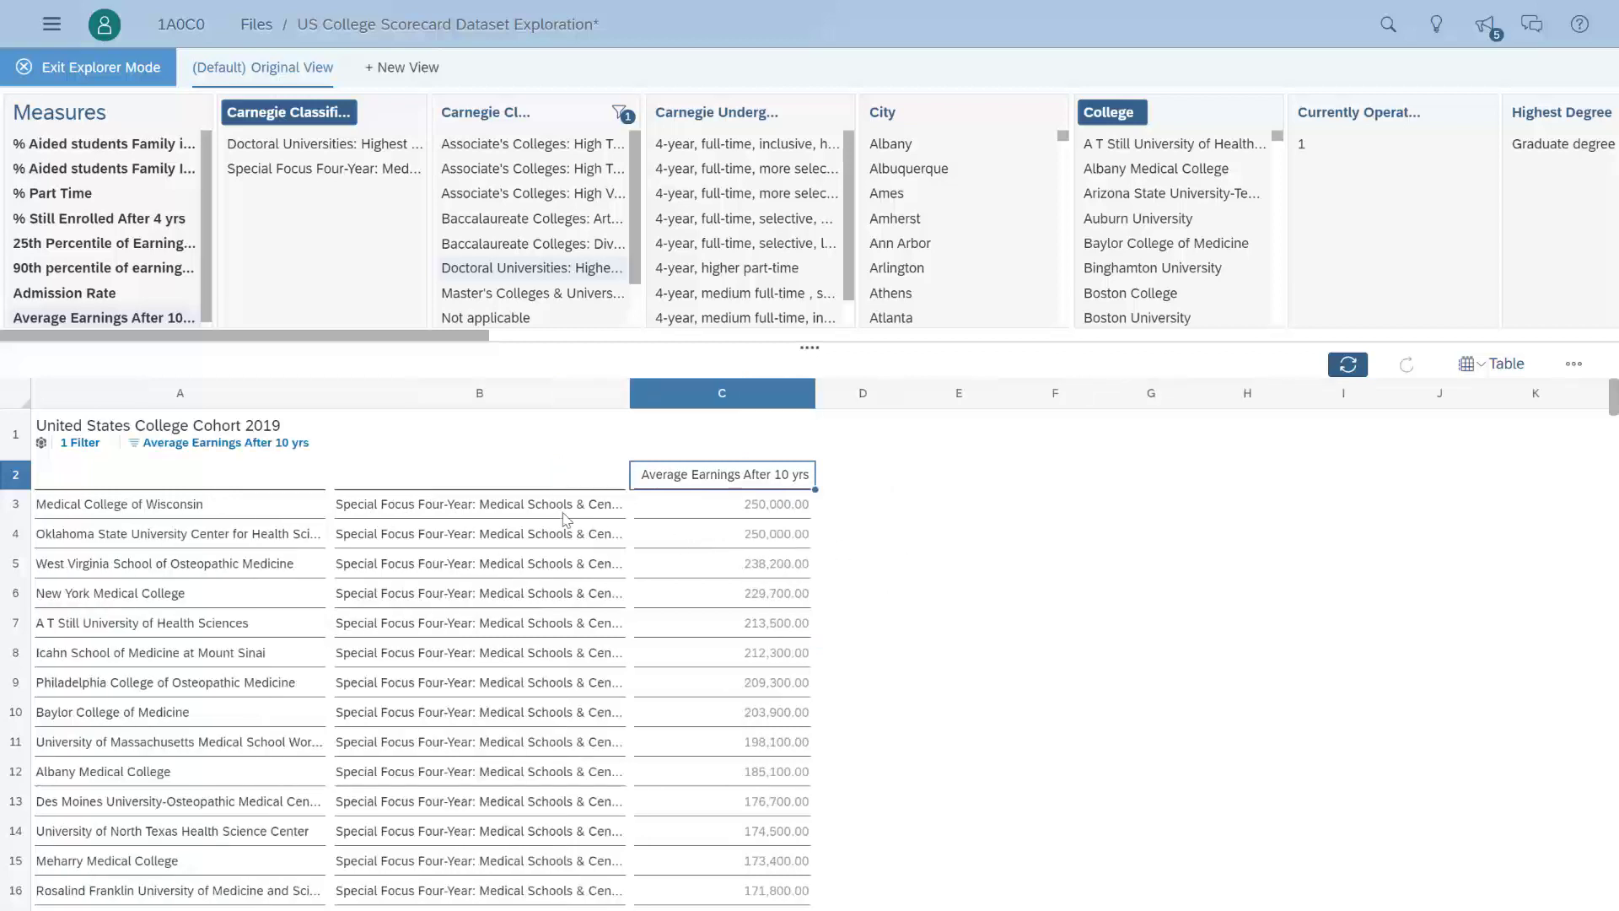
drag(329, 393, 482, 395)
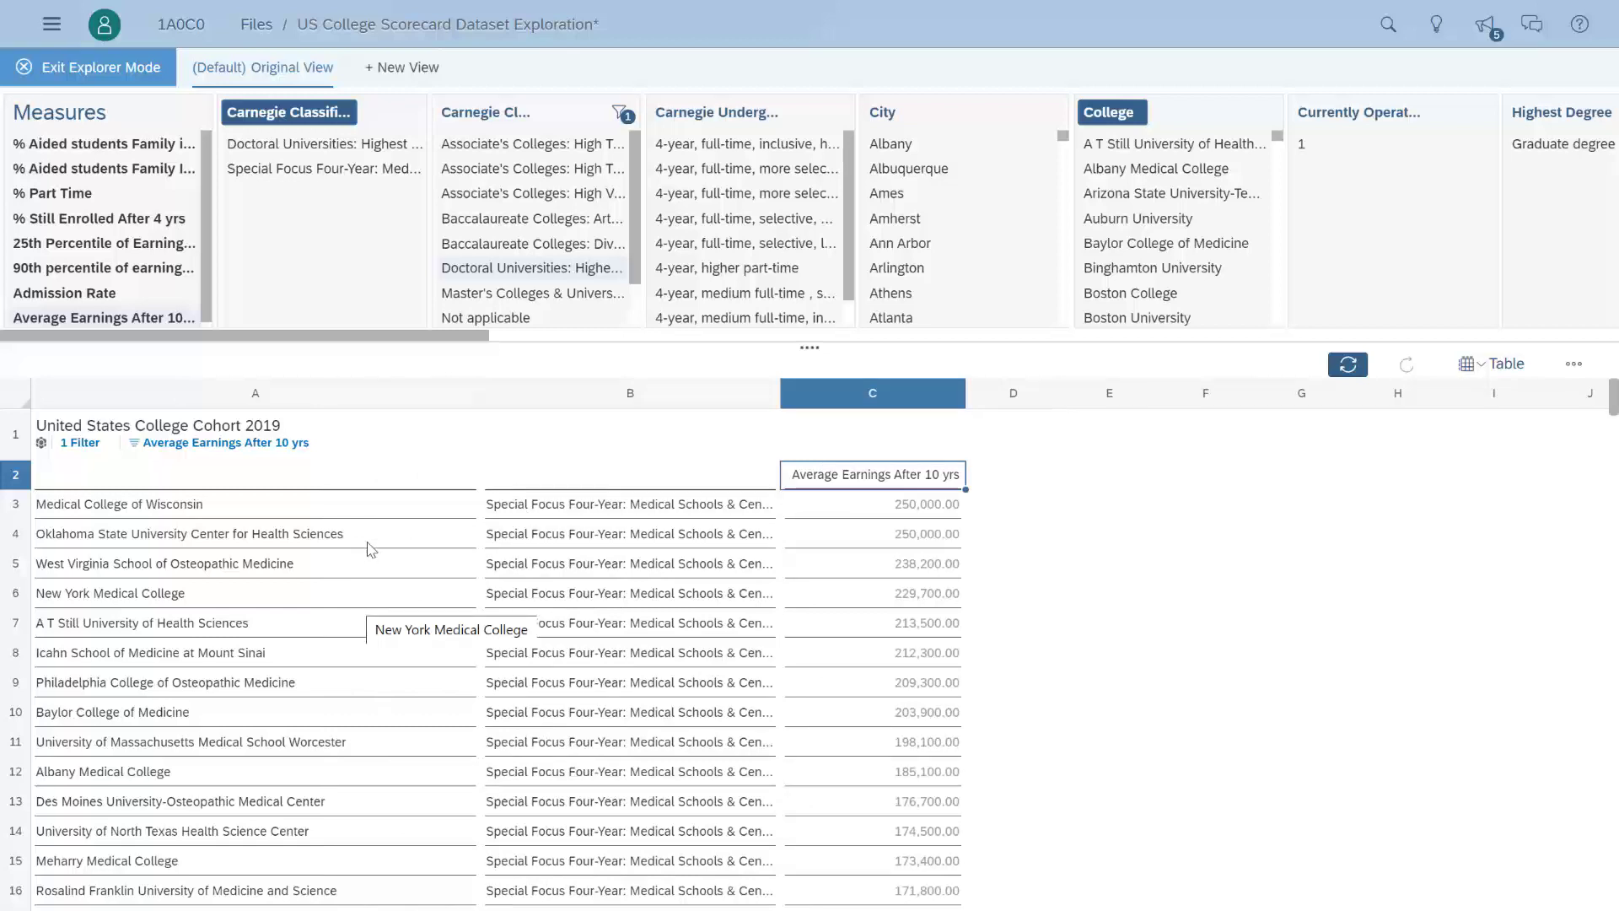
click(327, 148)
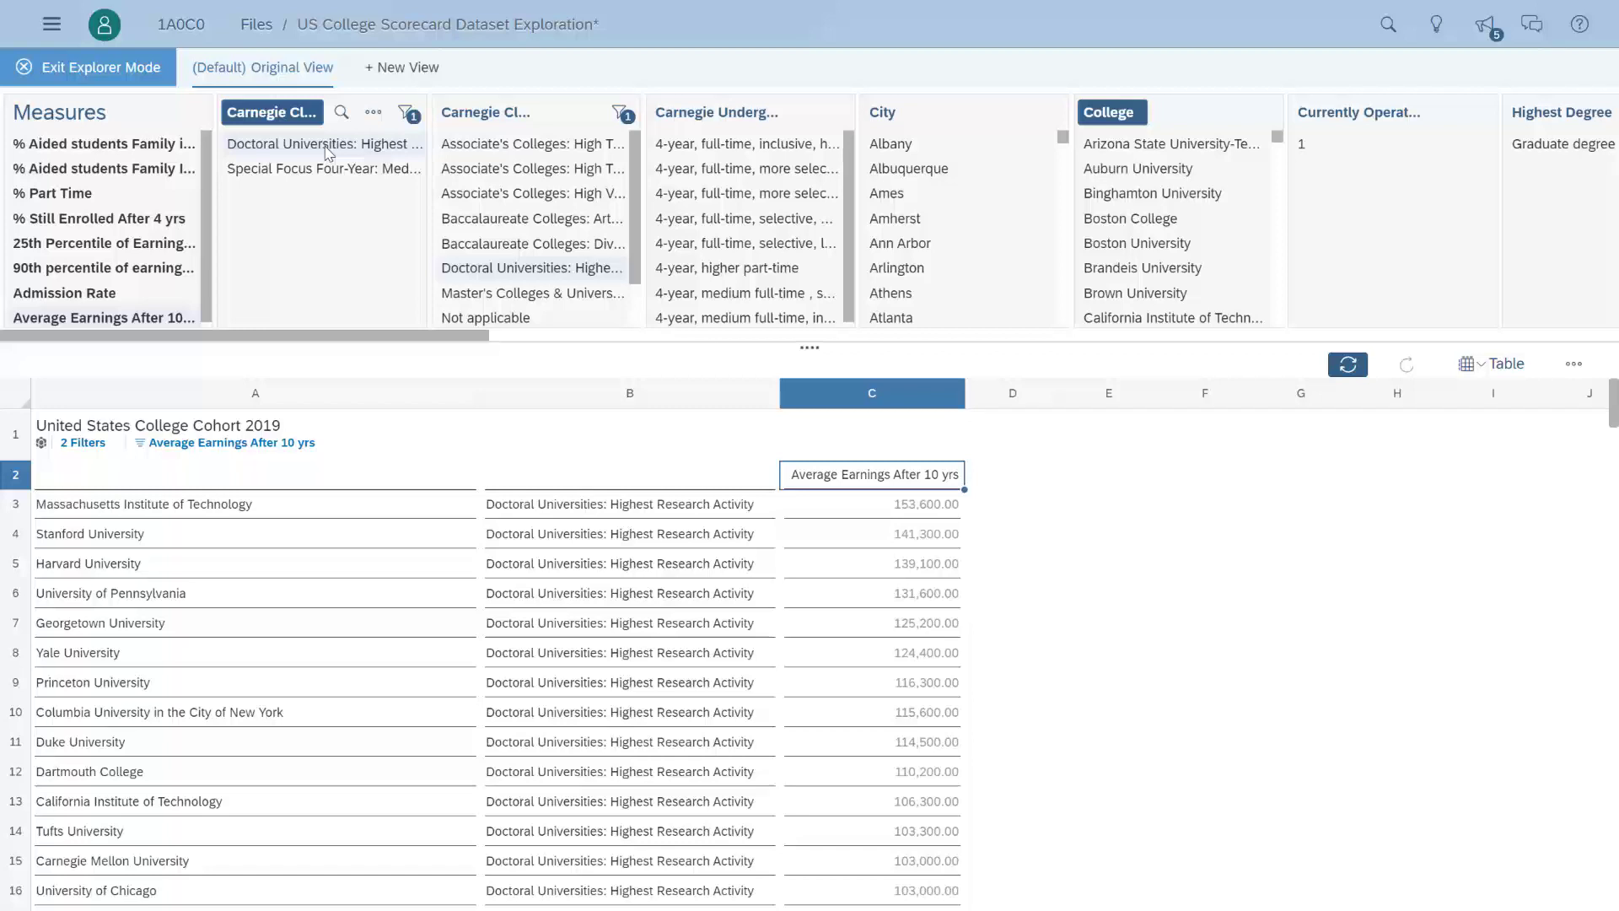
- Exit explorer mode without saving a view and scroll through the Key Influencers sections
click(134, 76)
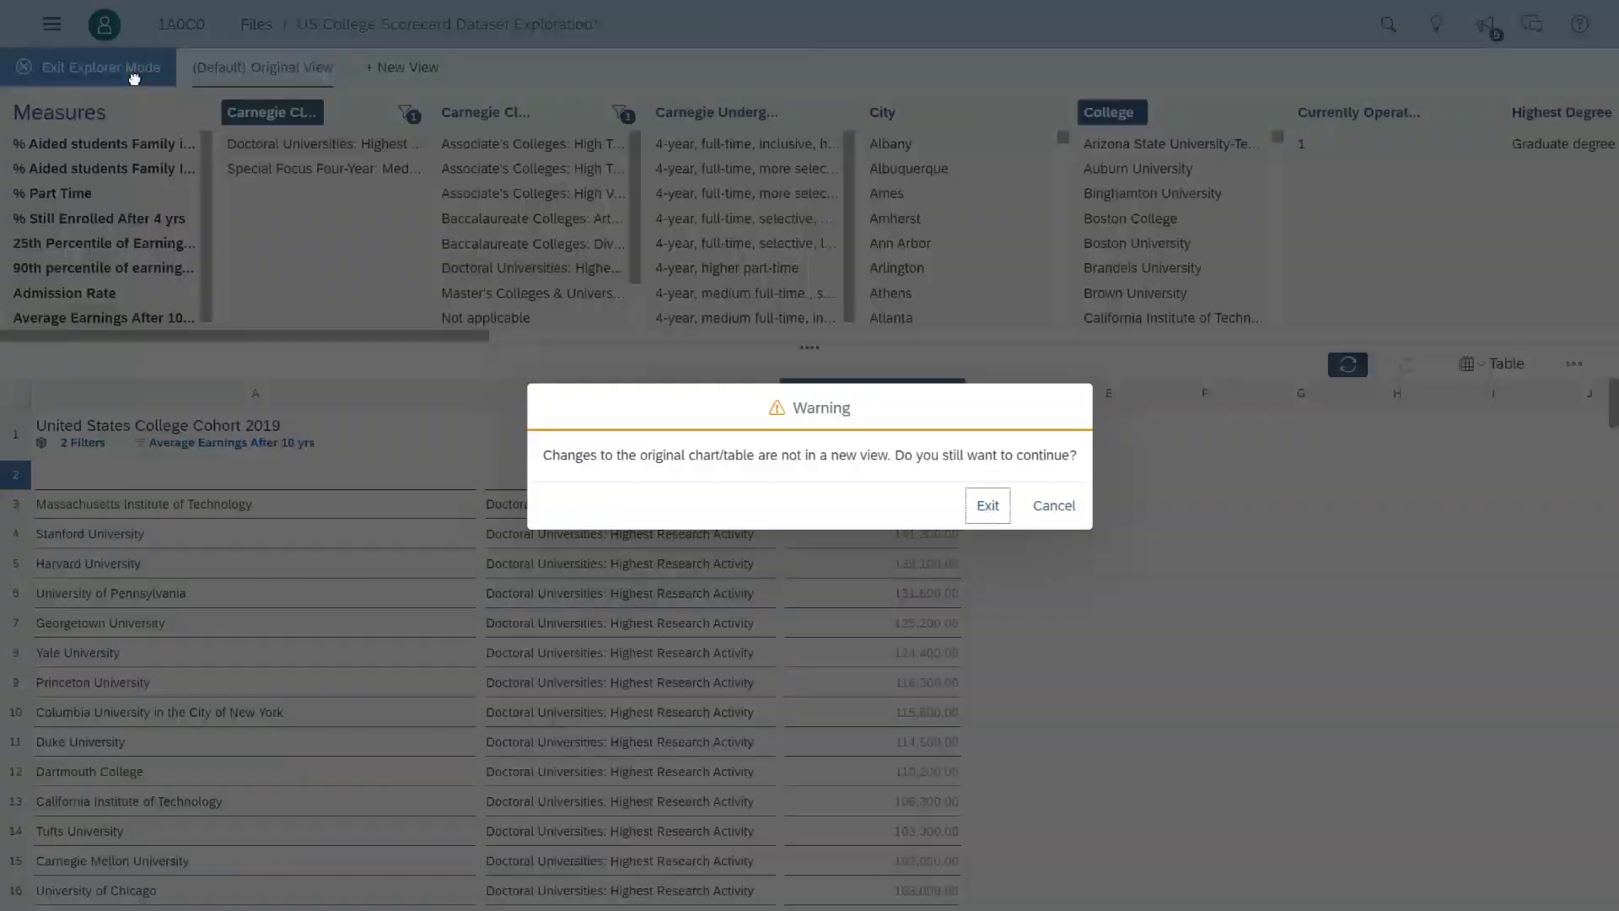
click(988, 505)
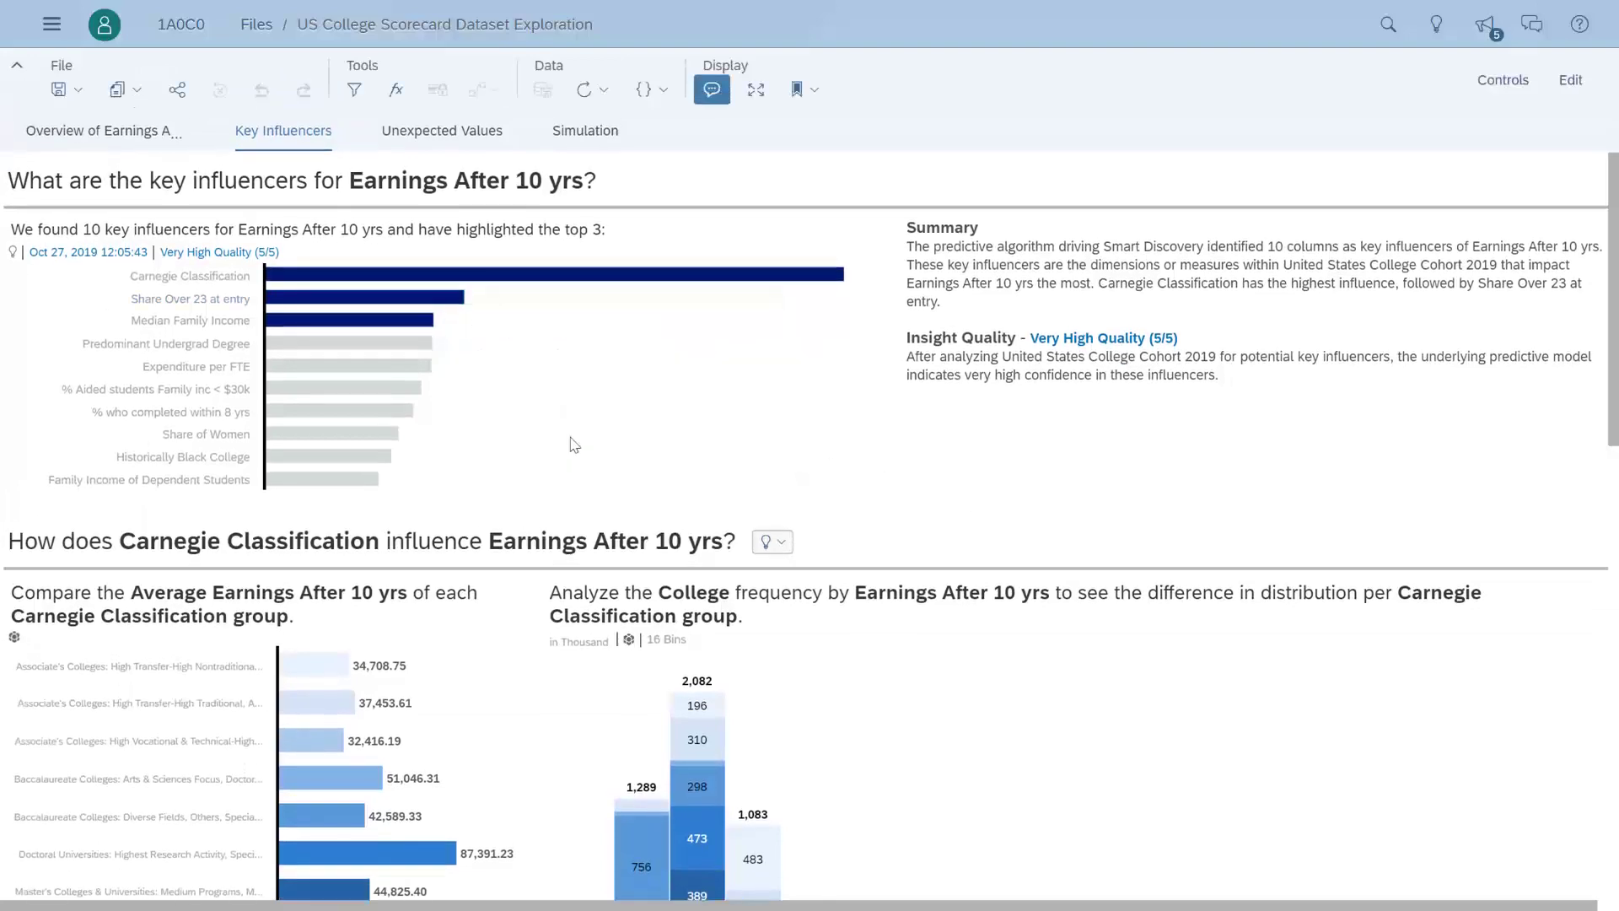
scroll(575, 444, down, 1)
scroll(574, 444, down, 5)
scroll(575, 445, down, 4)
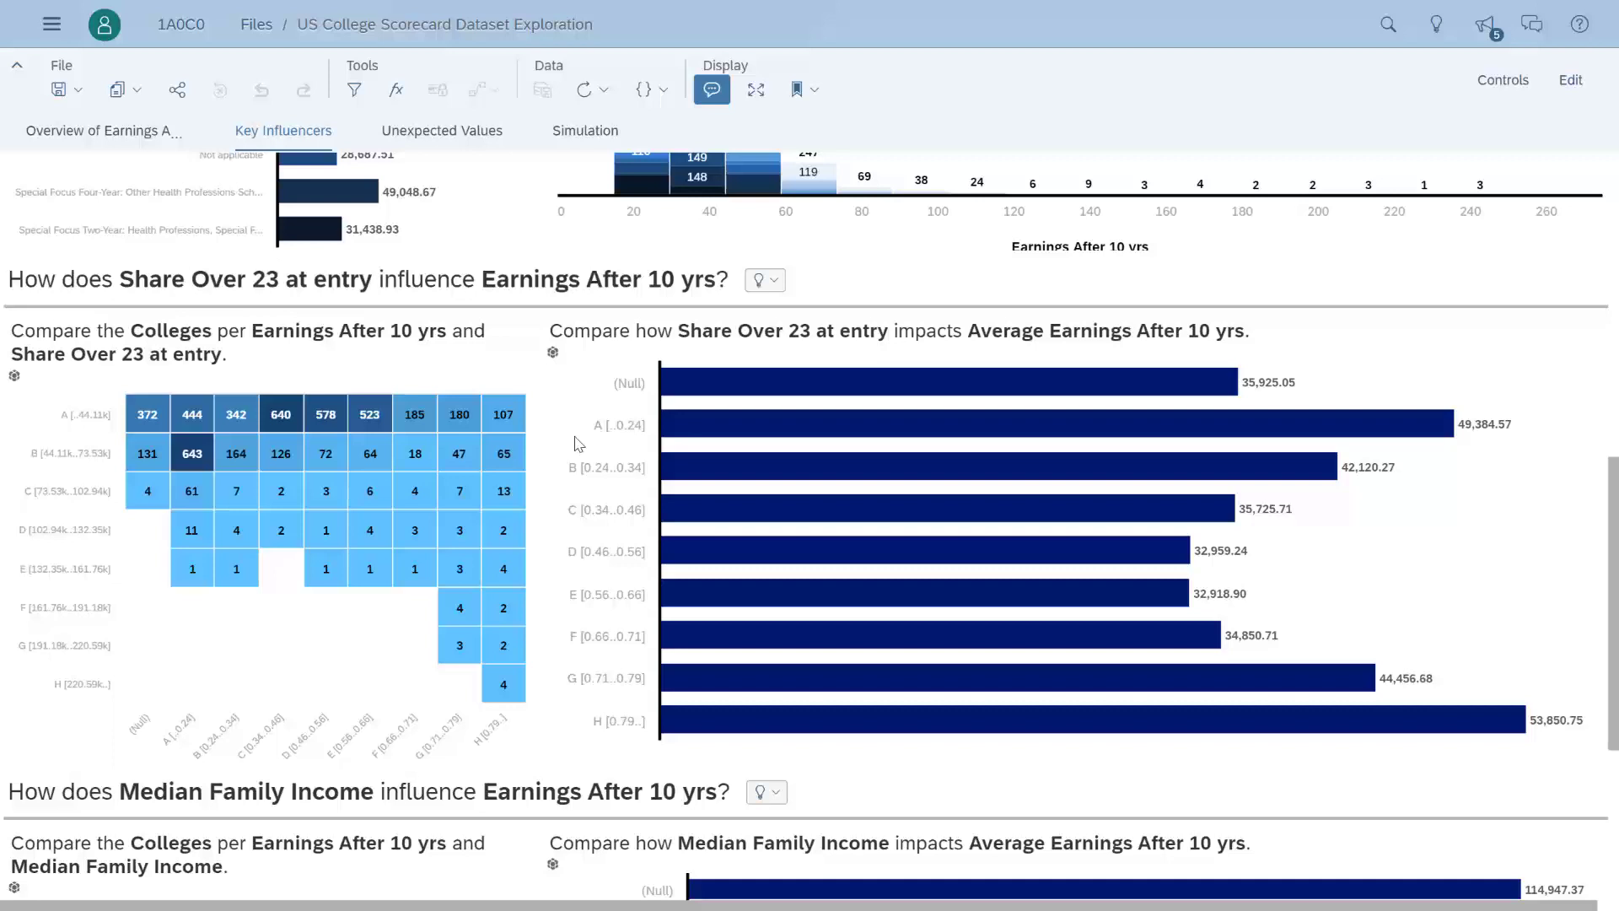
scroll(578, 444, up, 5)
scroll(579, 445, up, 3)
scroll(578, 438, up, 2)
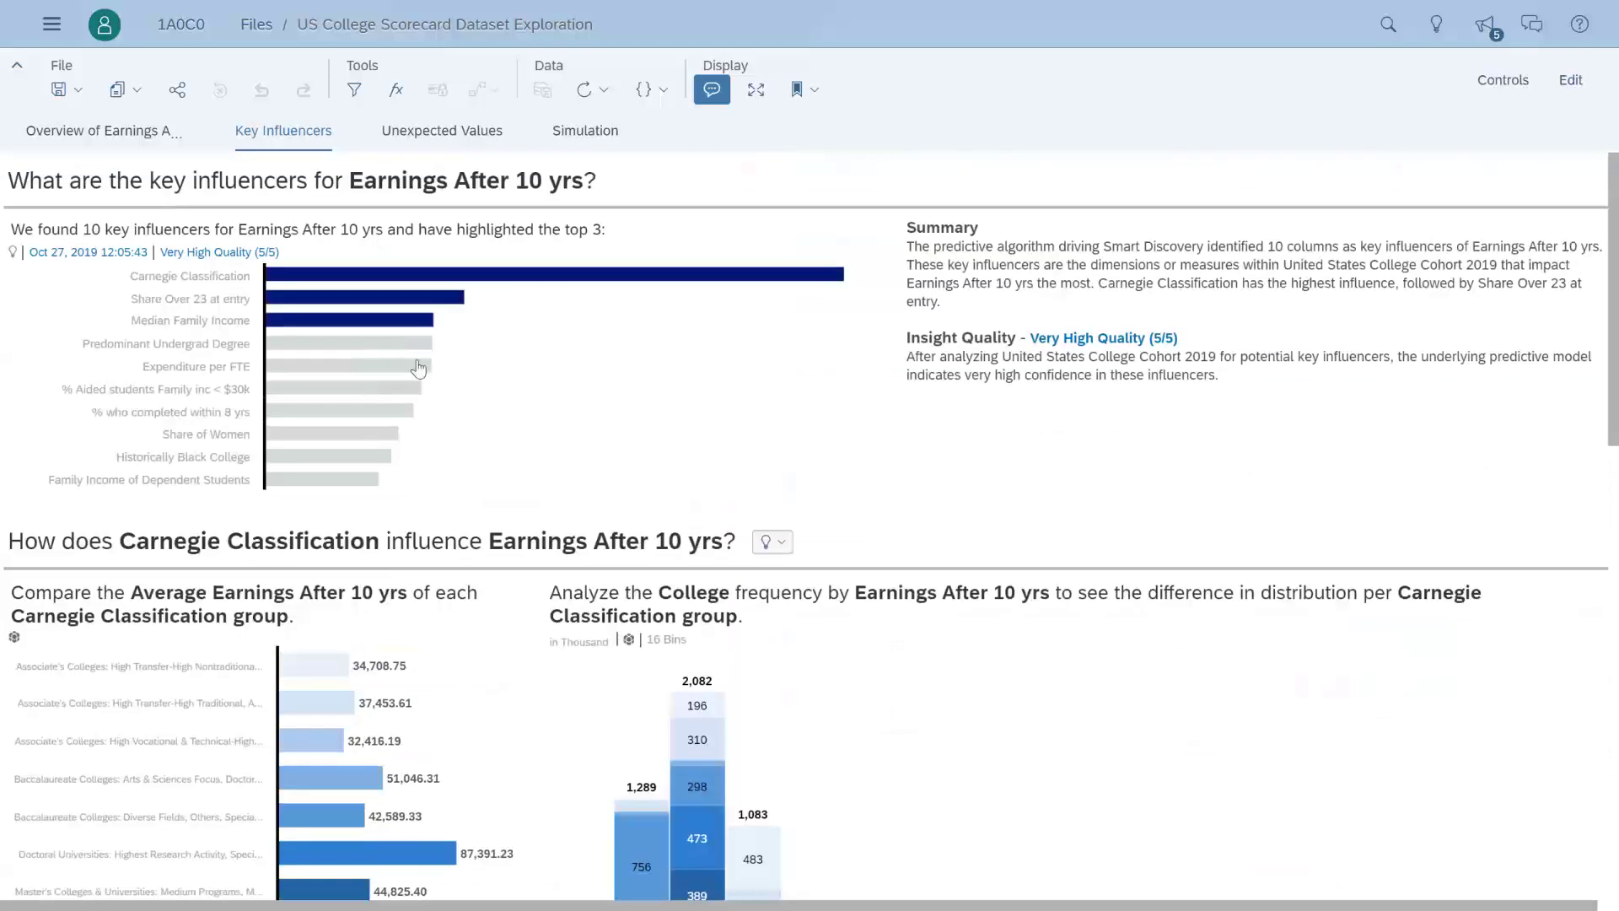
- Check the Median Family Income influencer details, then return to the page top
click(404, 321)
click(494, 460)
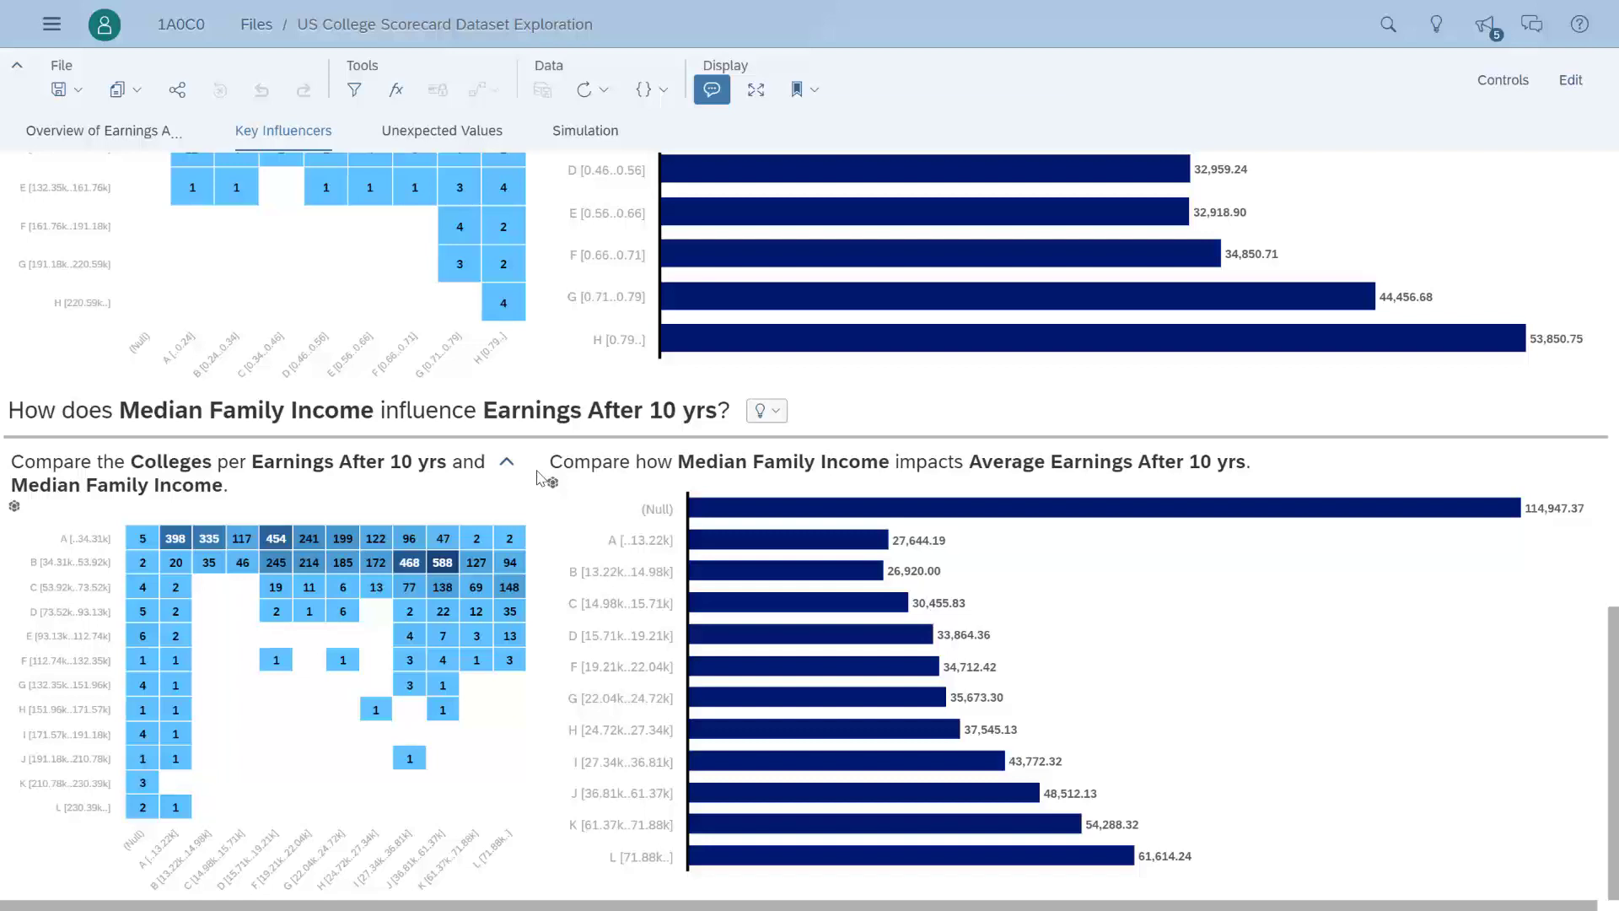
scroll(540, 477, up, 3)
scroll(540, 477, up, 10)
scroll(540, 477, up, 10)
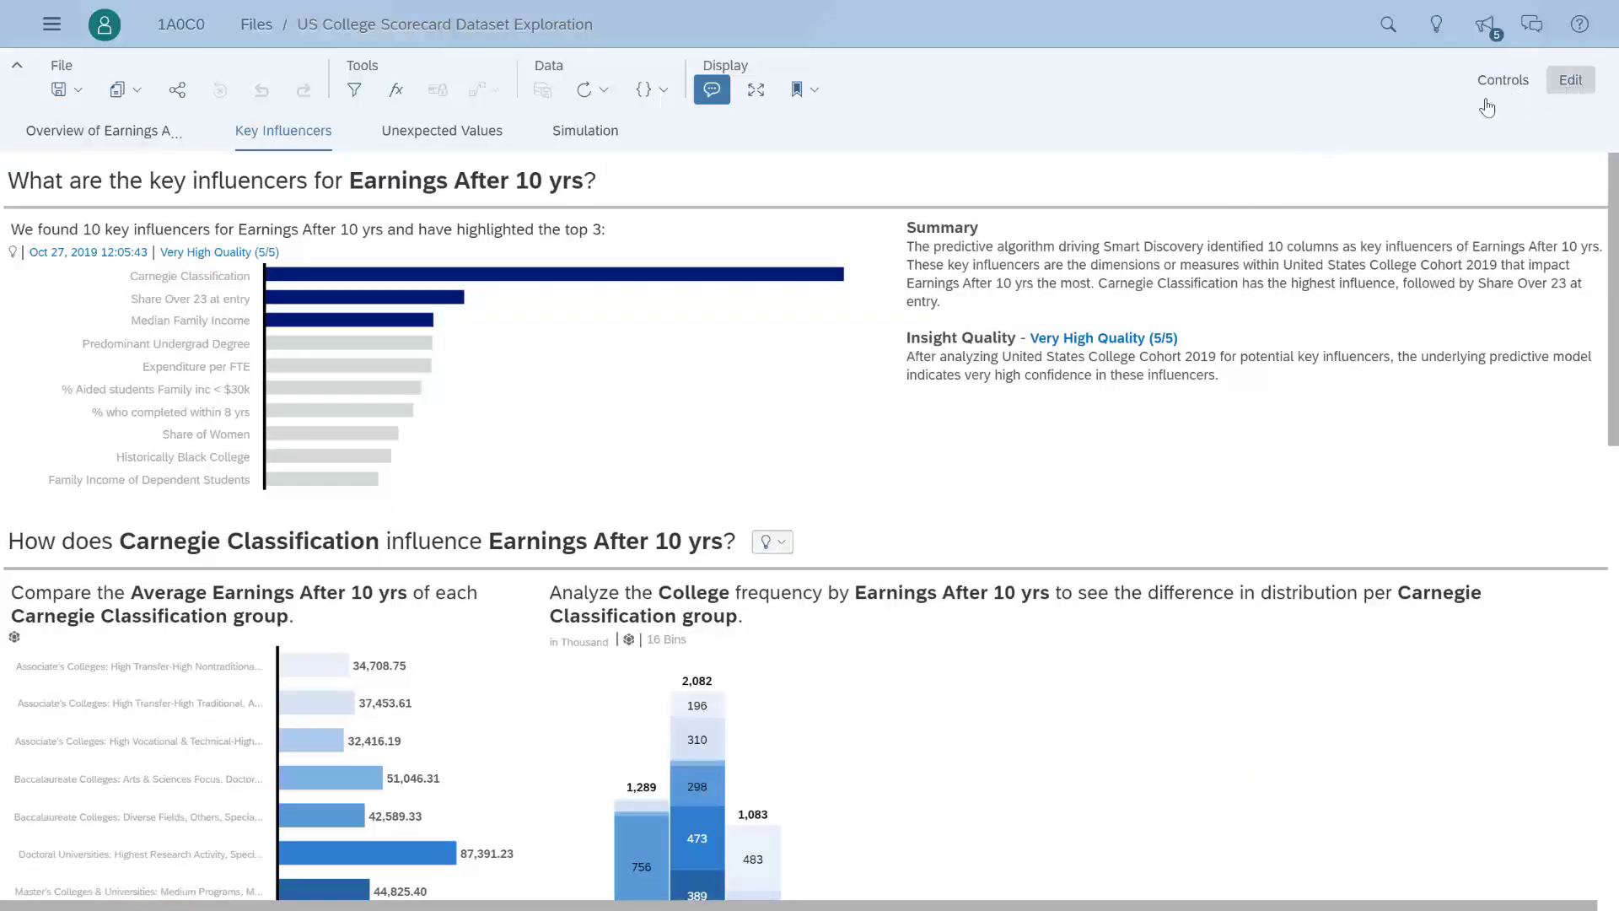
- In edit mode, compare average earnings across Expenditure per FTE and low-income aid bands
click(1502, 80)
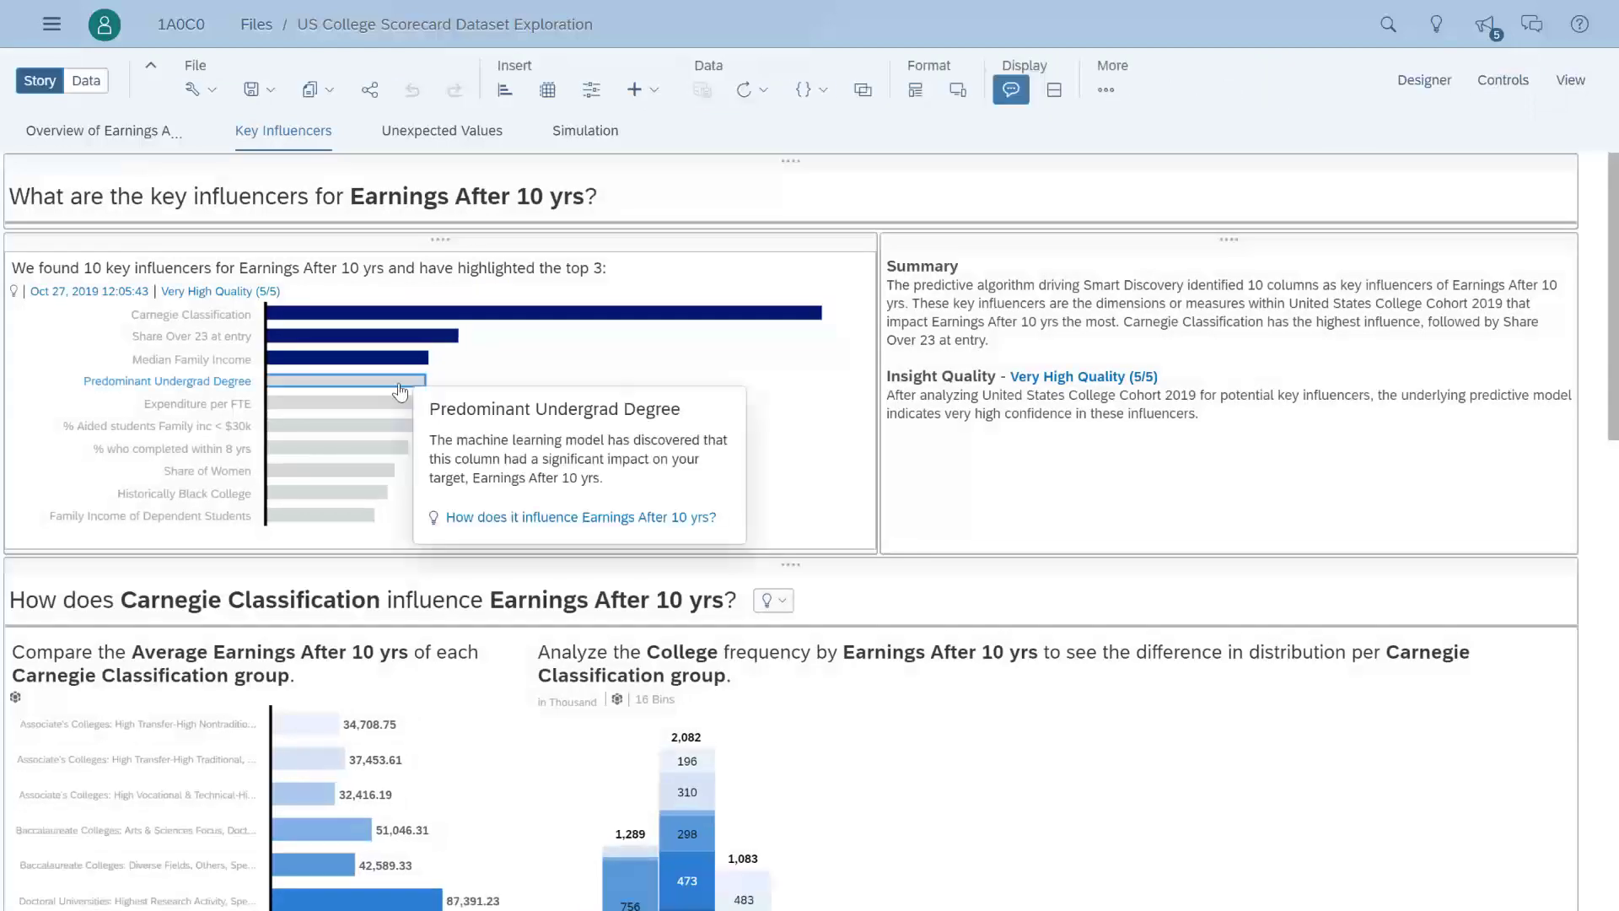
click(509, 518)
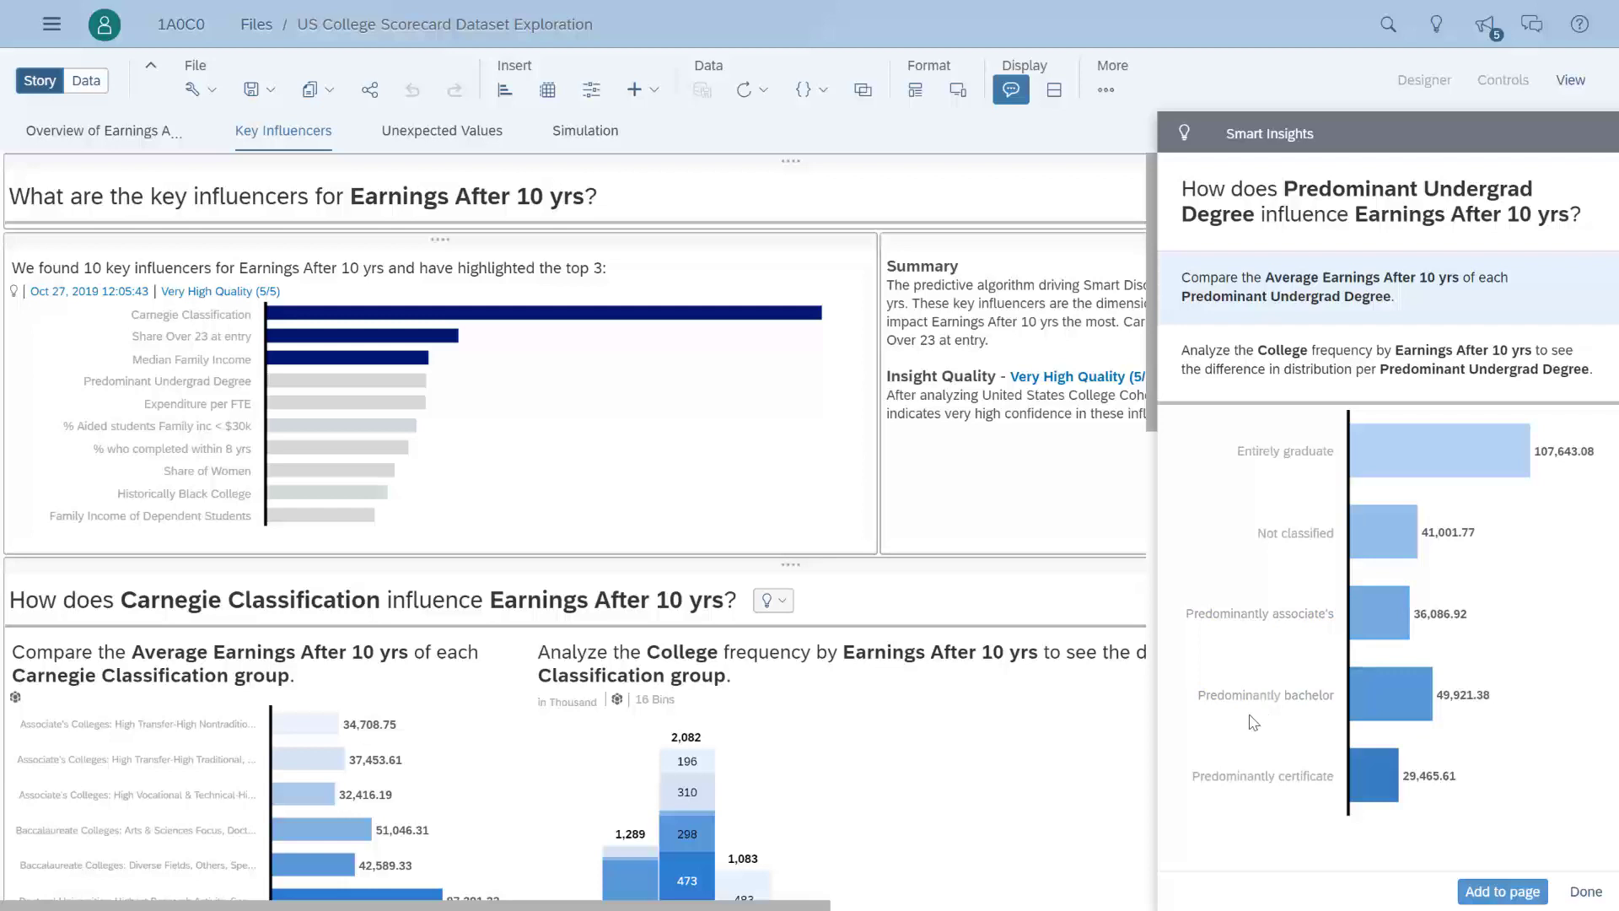
mouse_move(344, 403)
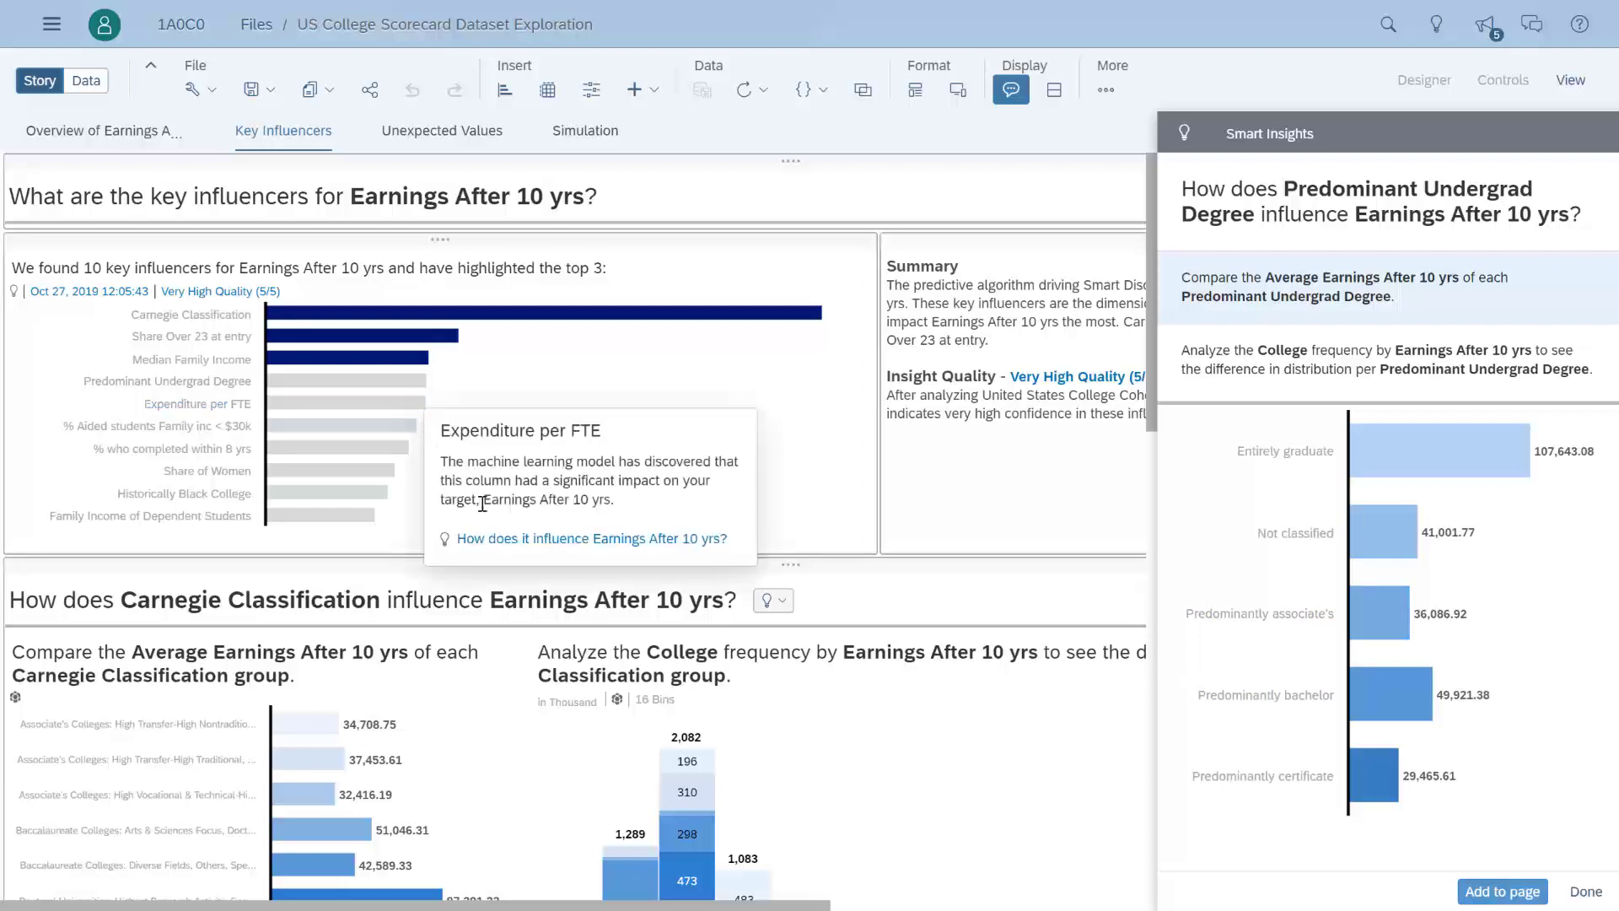
click(535, 544)
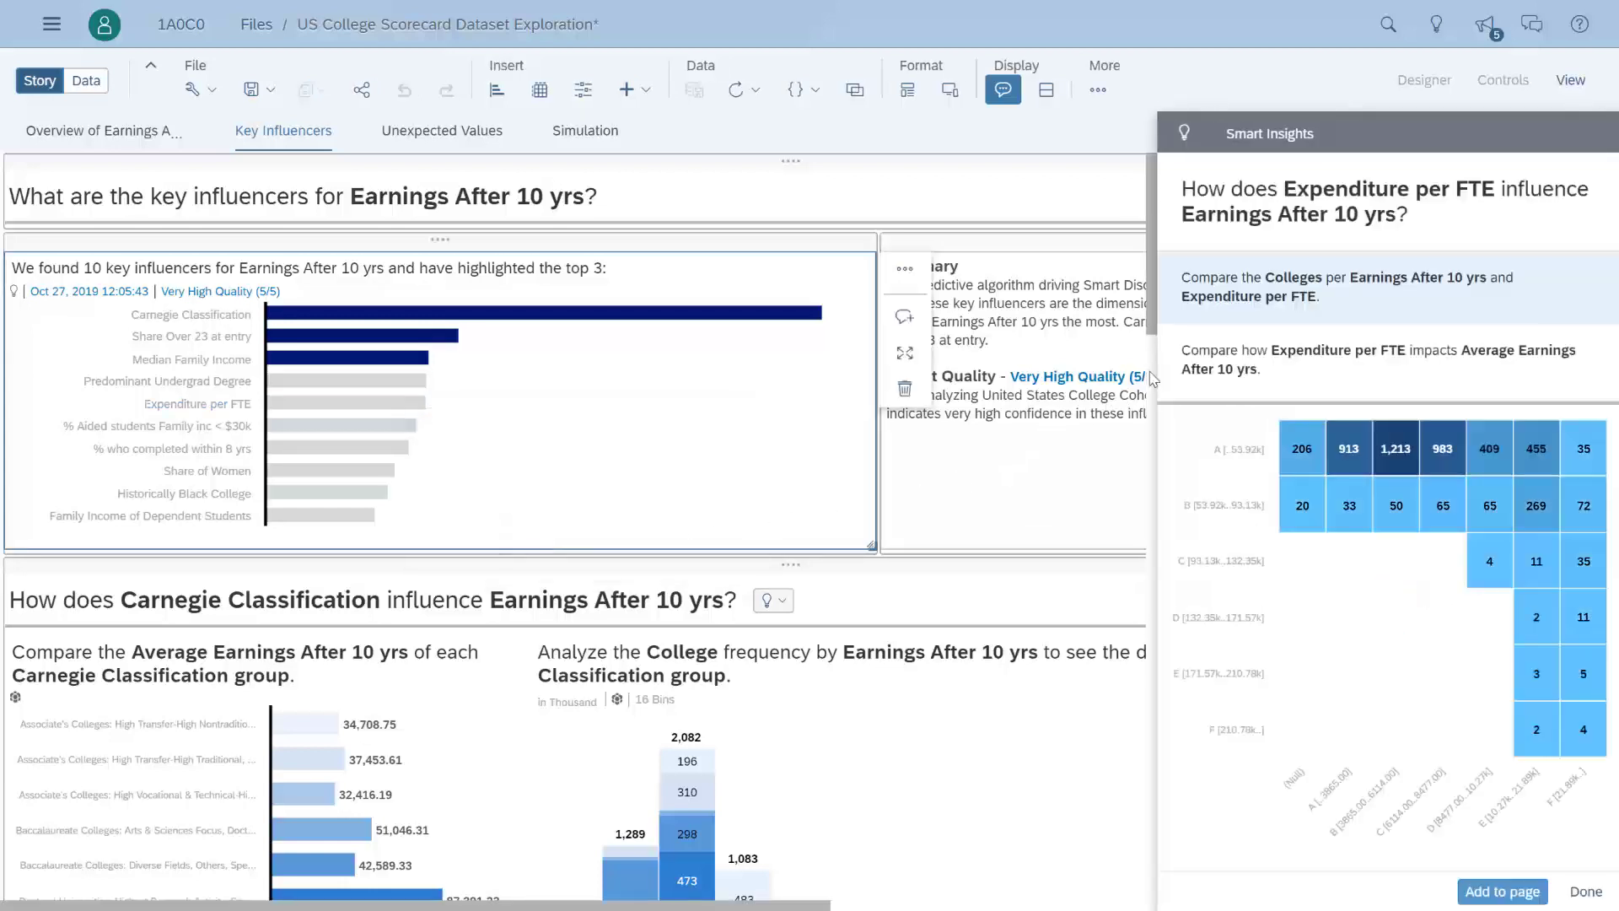
click(1205, 342)
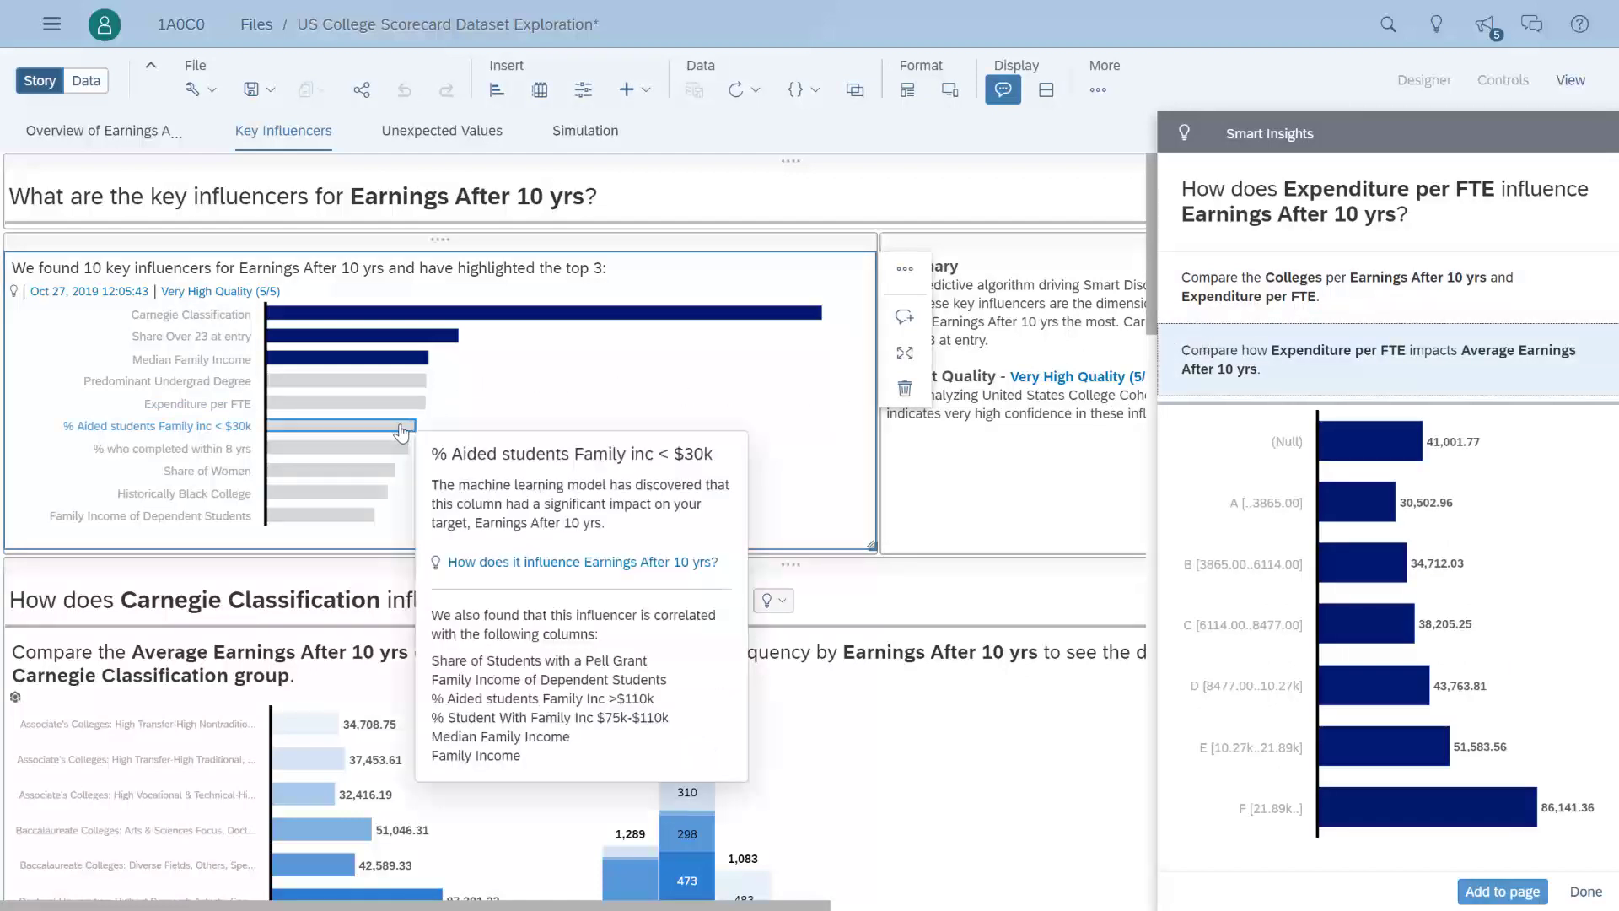
click(493, 561)
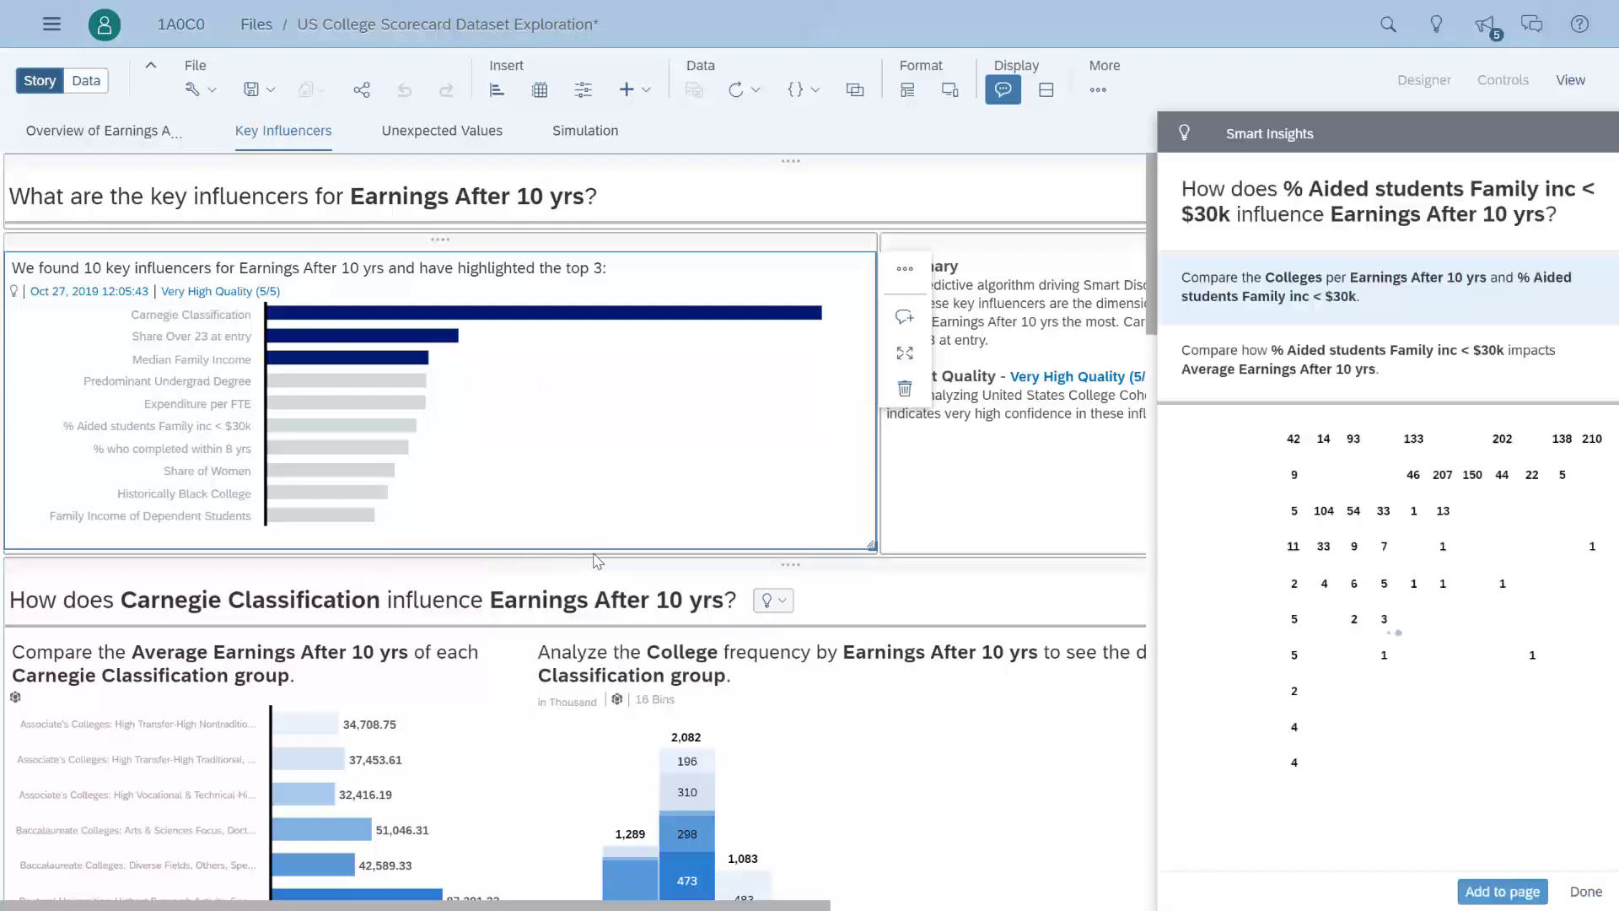
click(1179, 384)
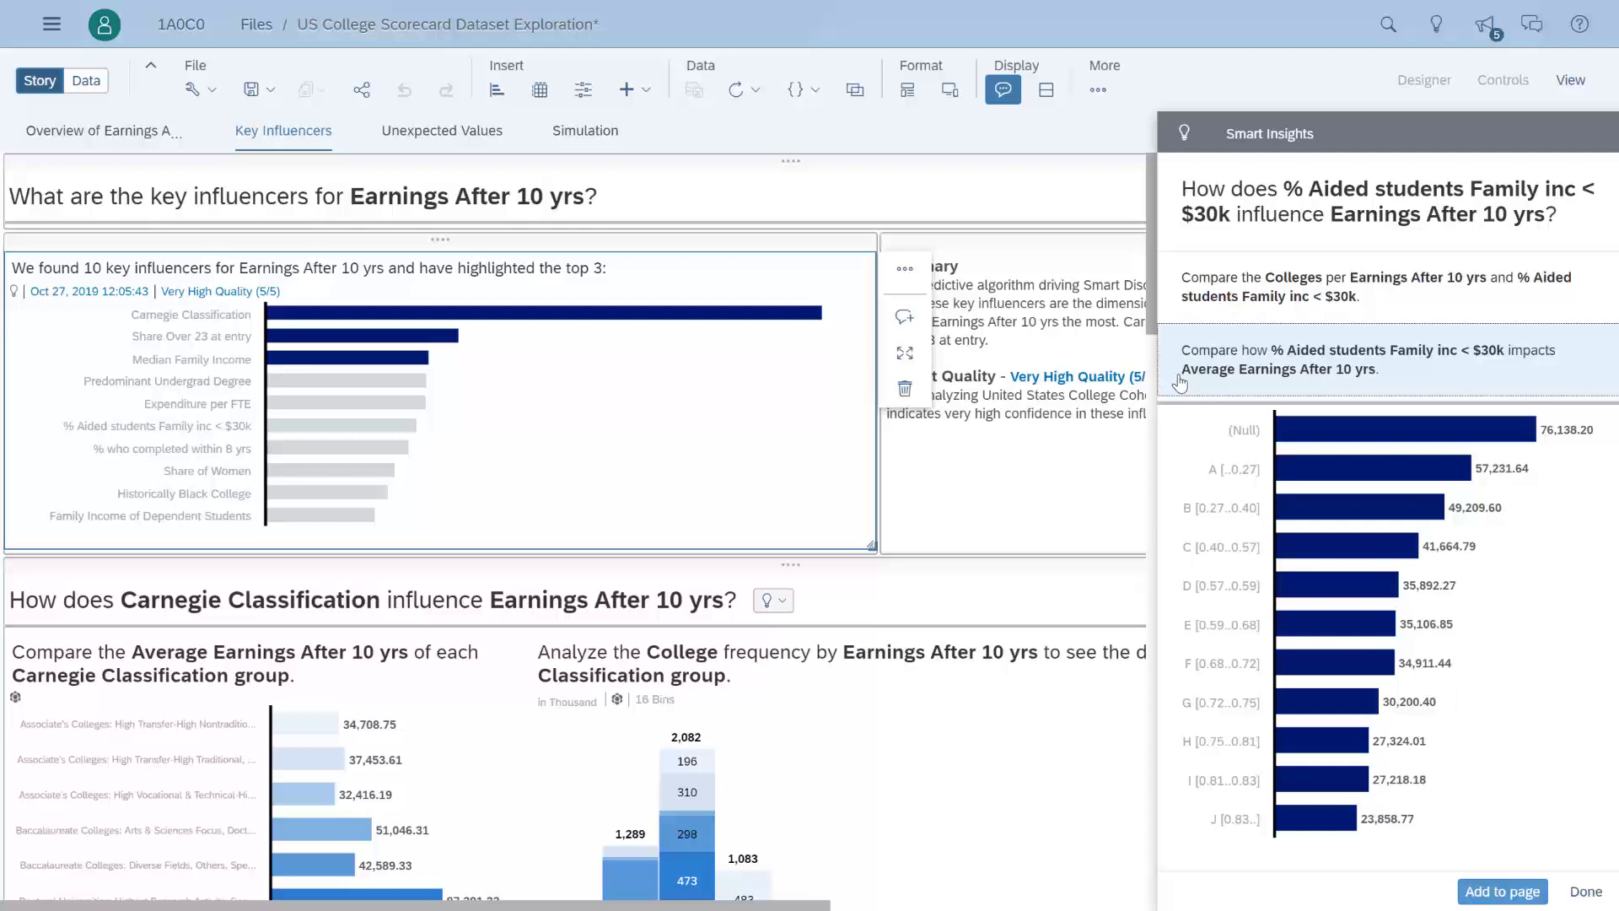
- Compare average earnings across completion-within-8-yrs and Share of Women bands in Smart Insights
click(397, 448)
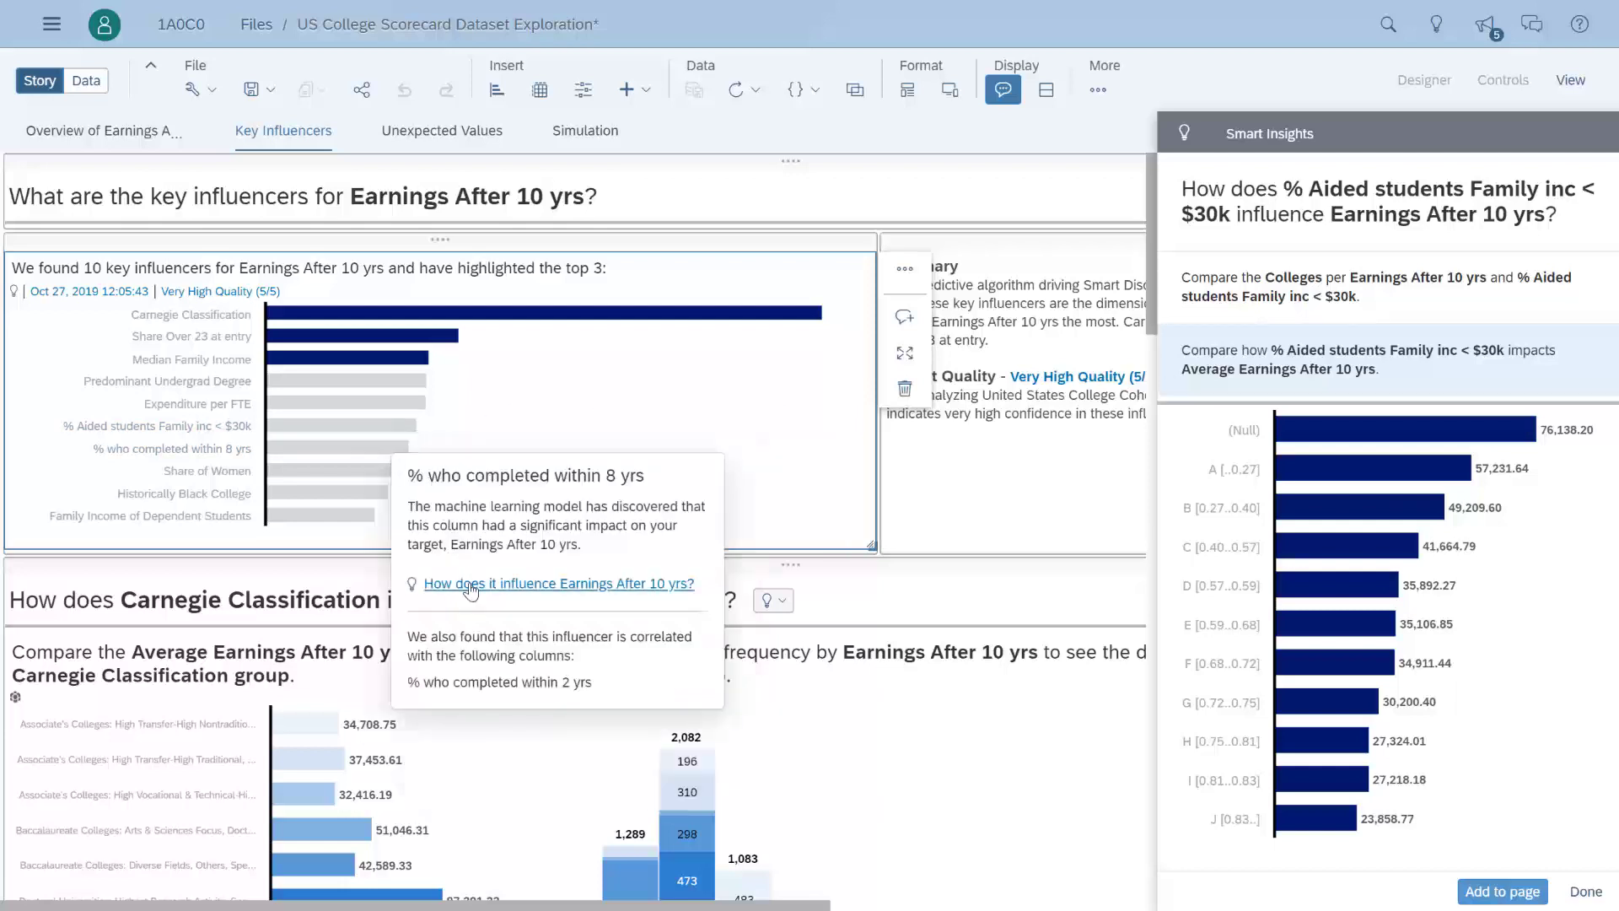
click(470, 590)
click(1265, 379)
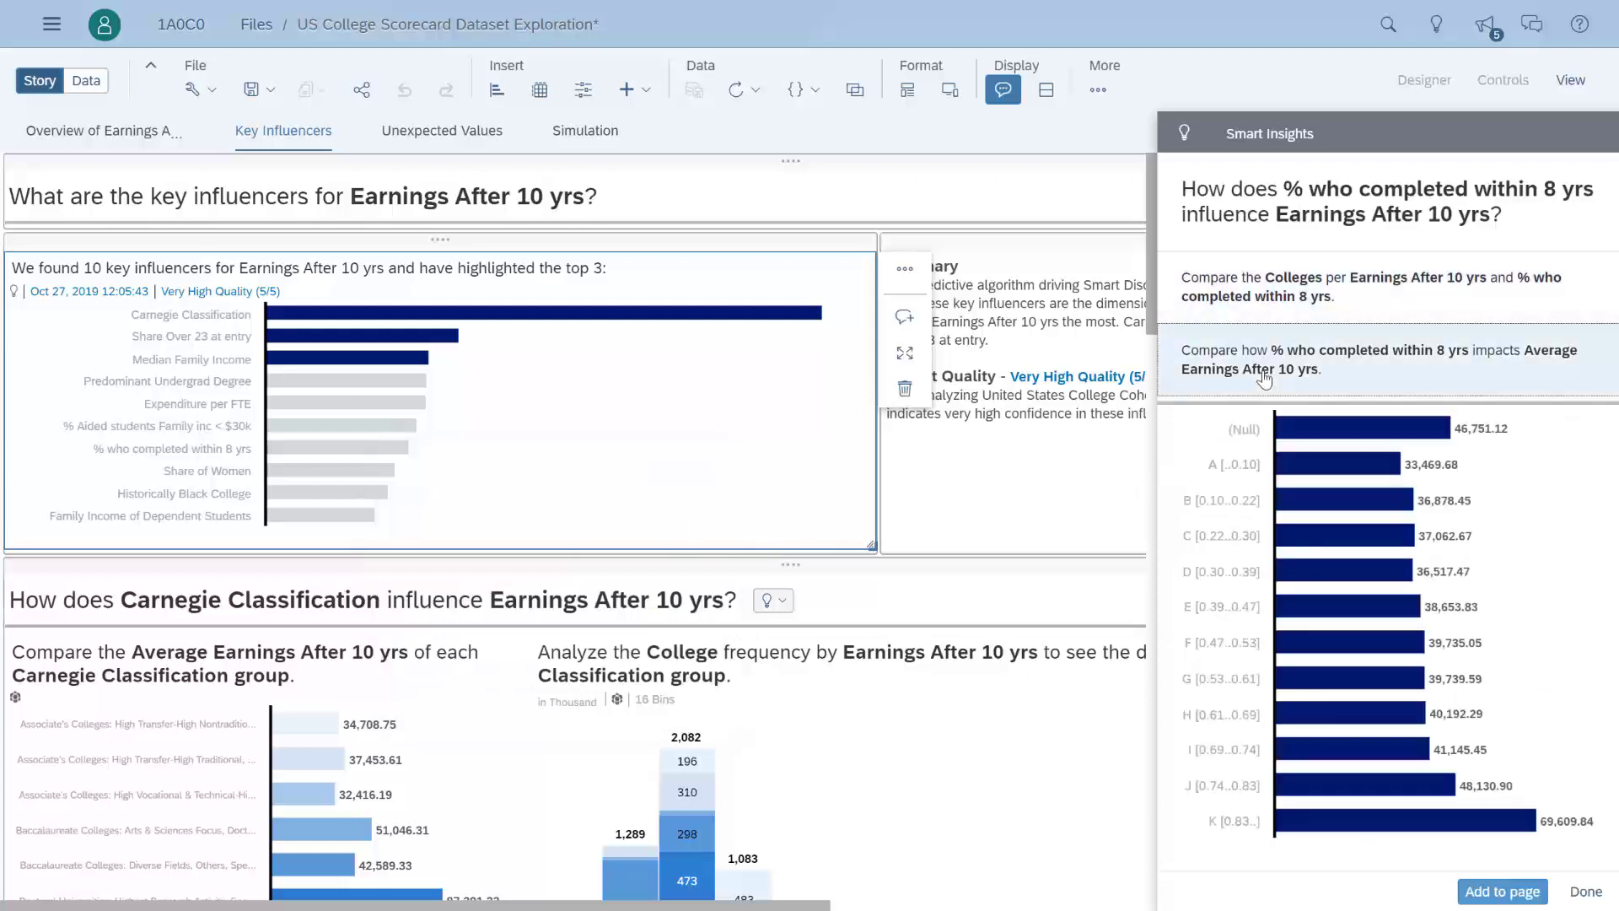
click(381, 472)
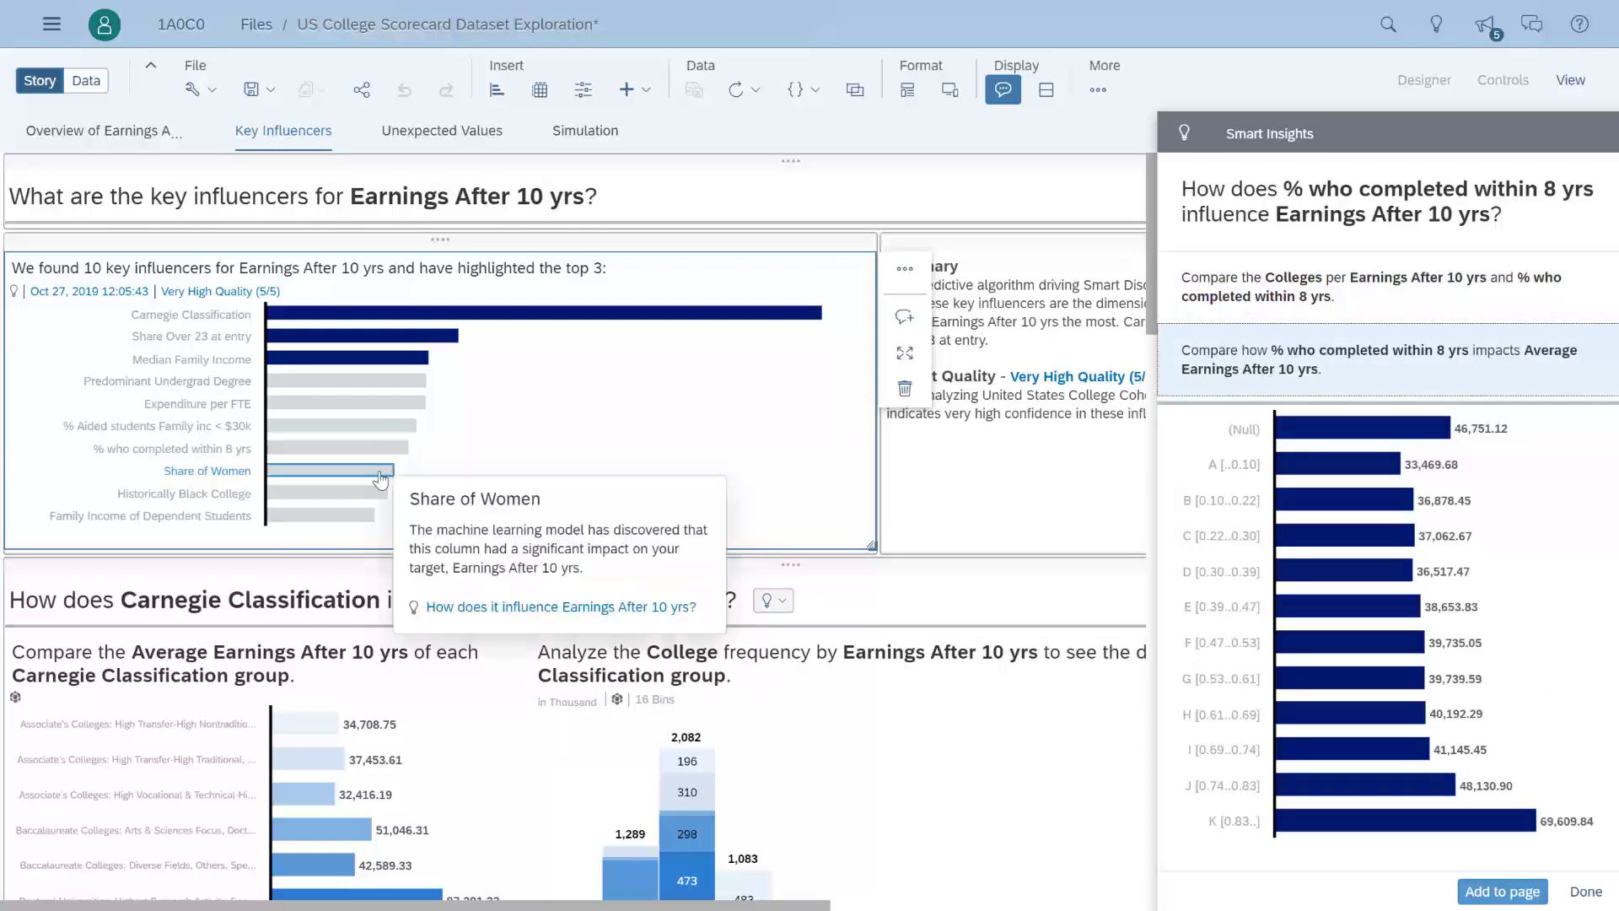
click(486, 608)
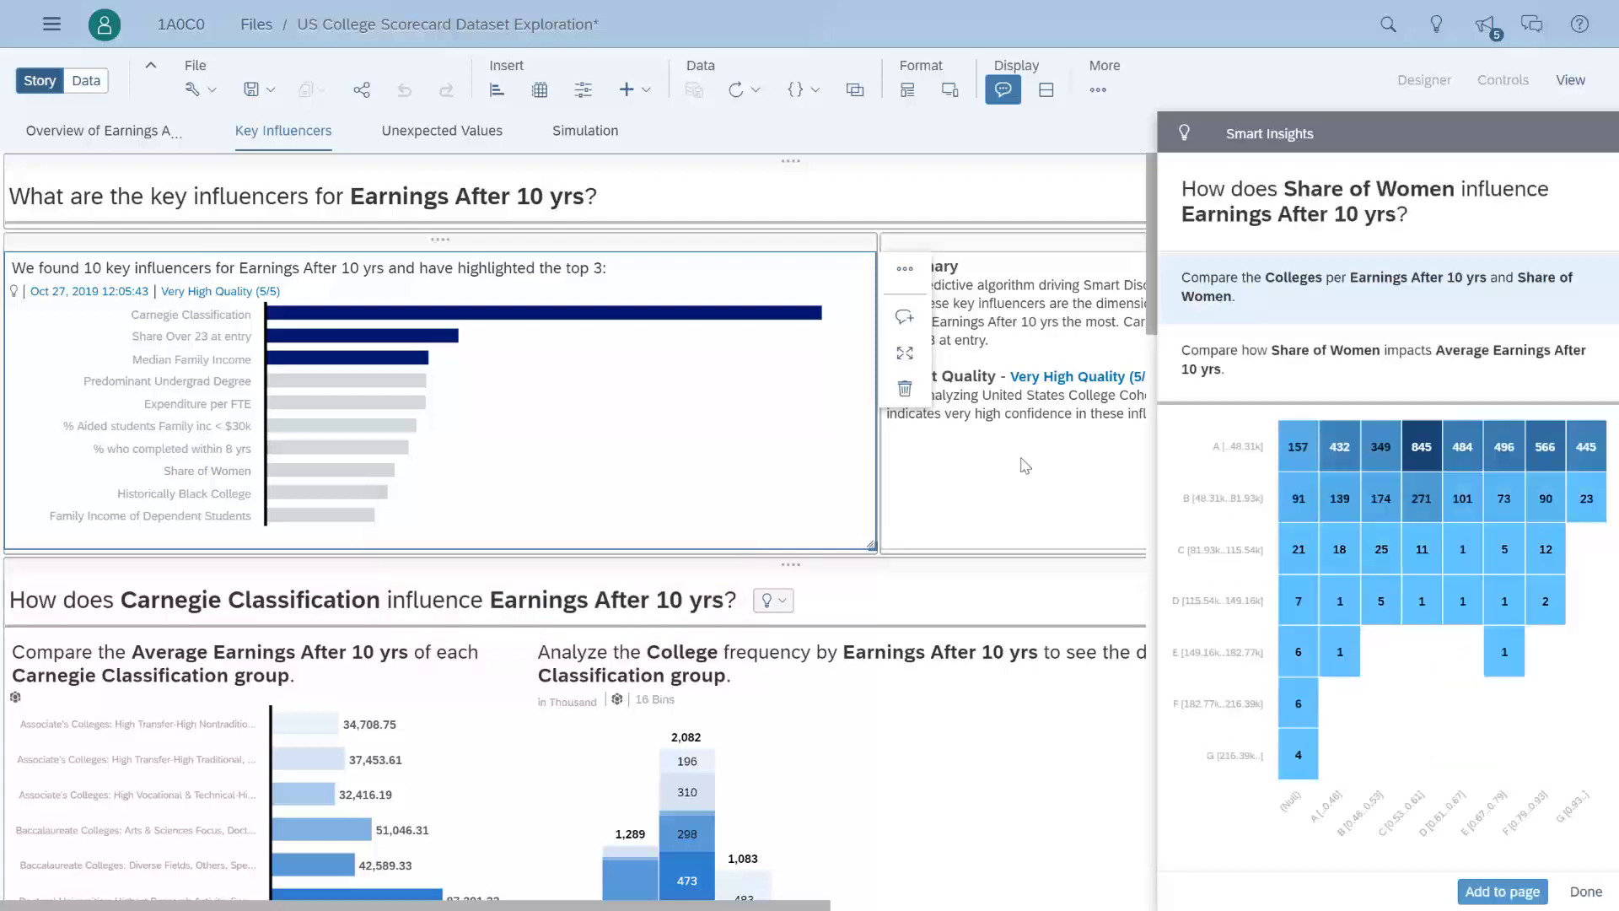
click(1241, 369)
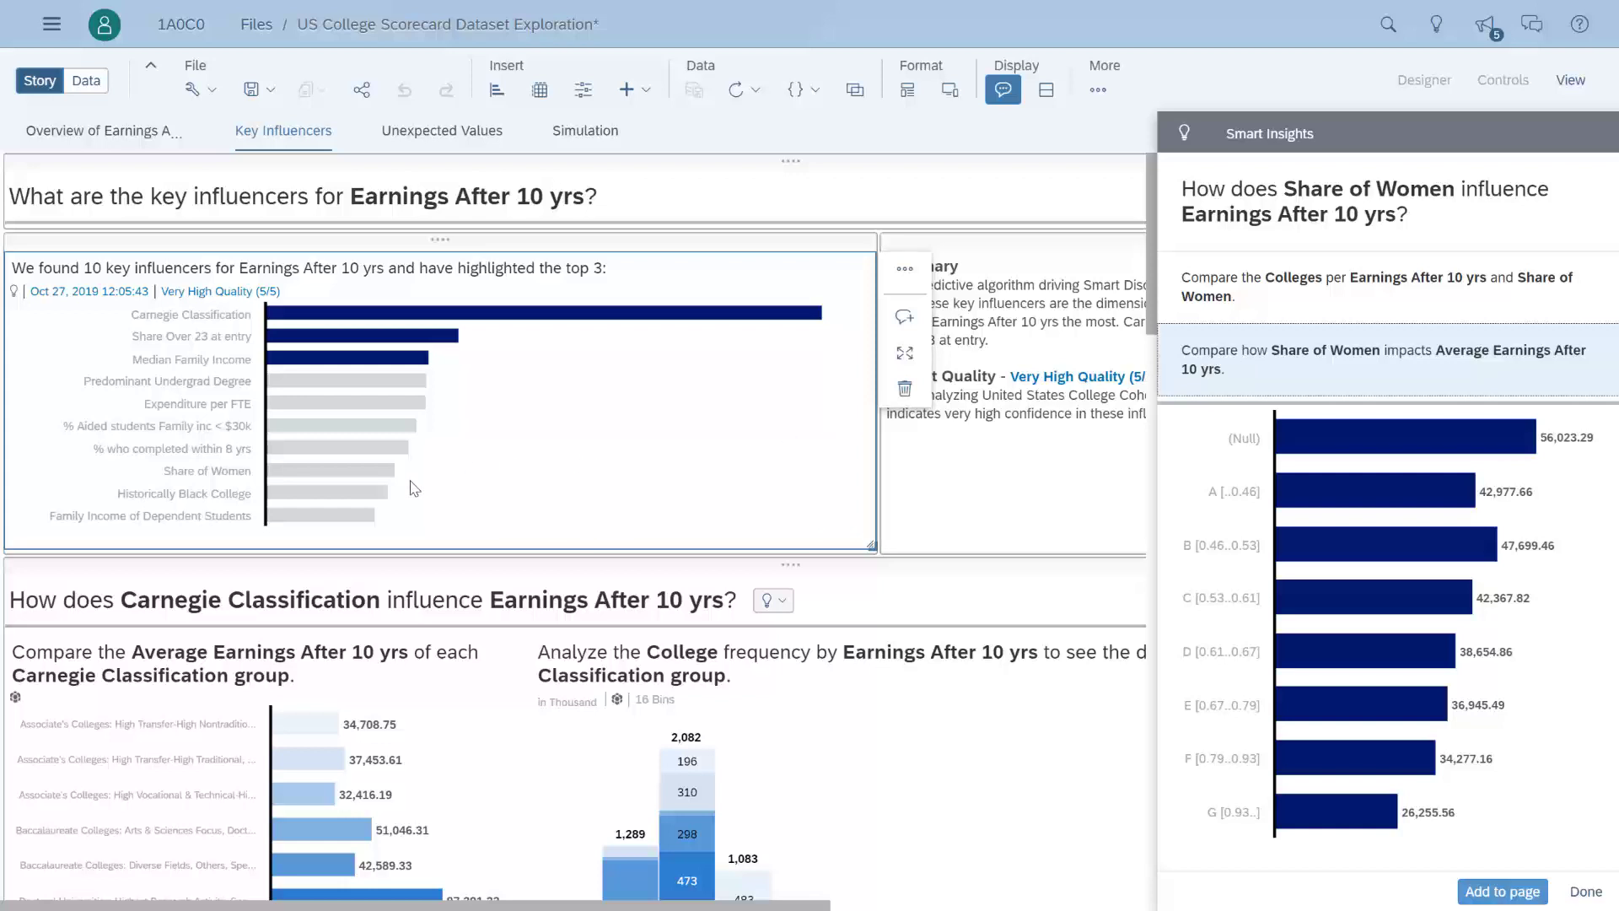
- Compare earnings for Historically Black College and dependent family income groups, then close Smart Insights
mouse_move(327, 493)
click(468, 625)
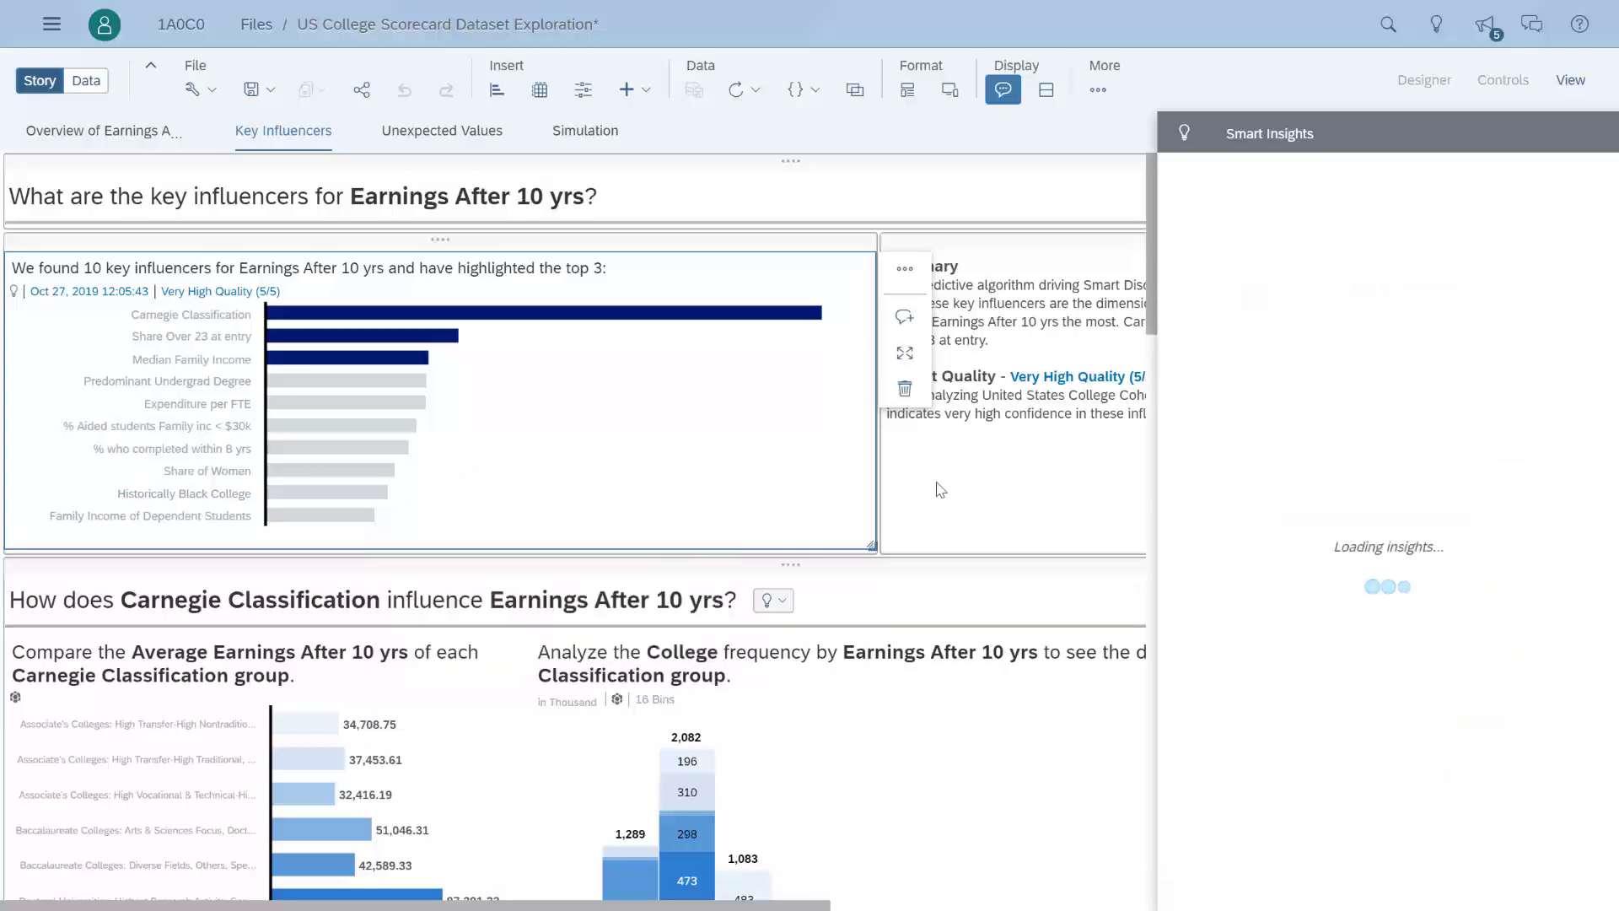
click(1191, 280)
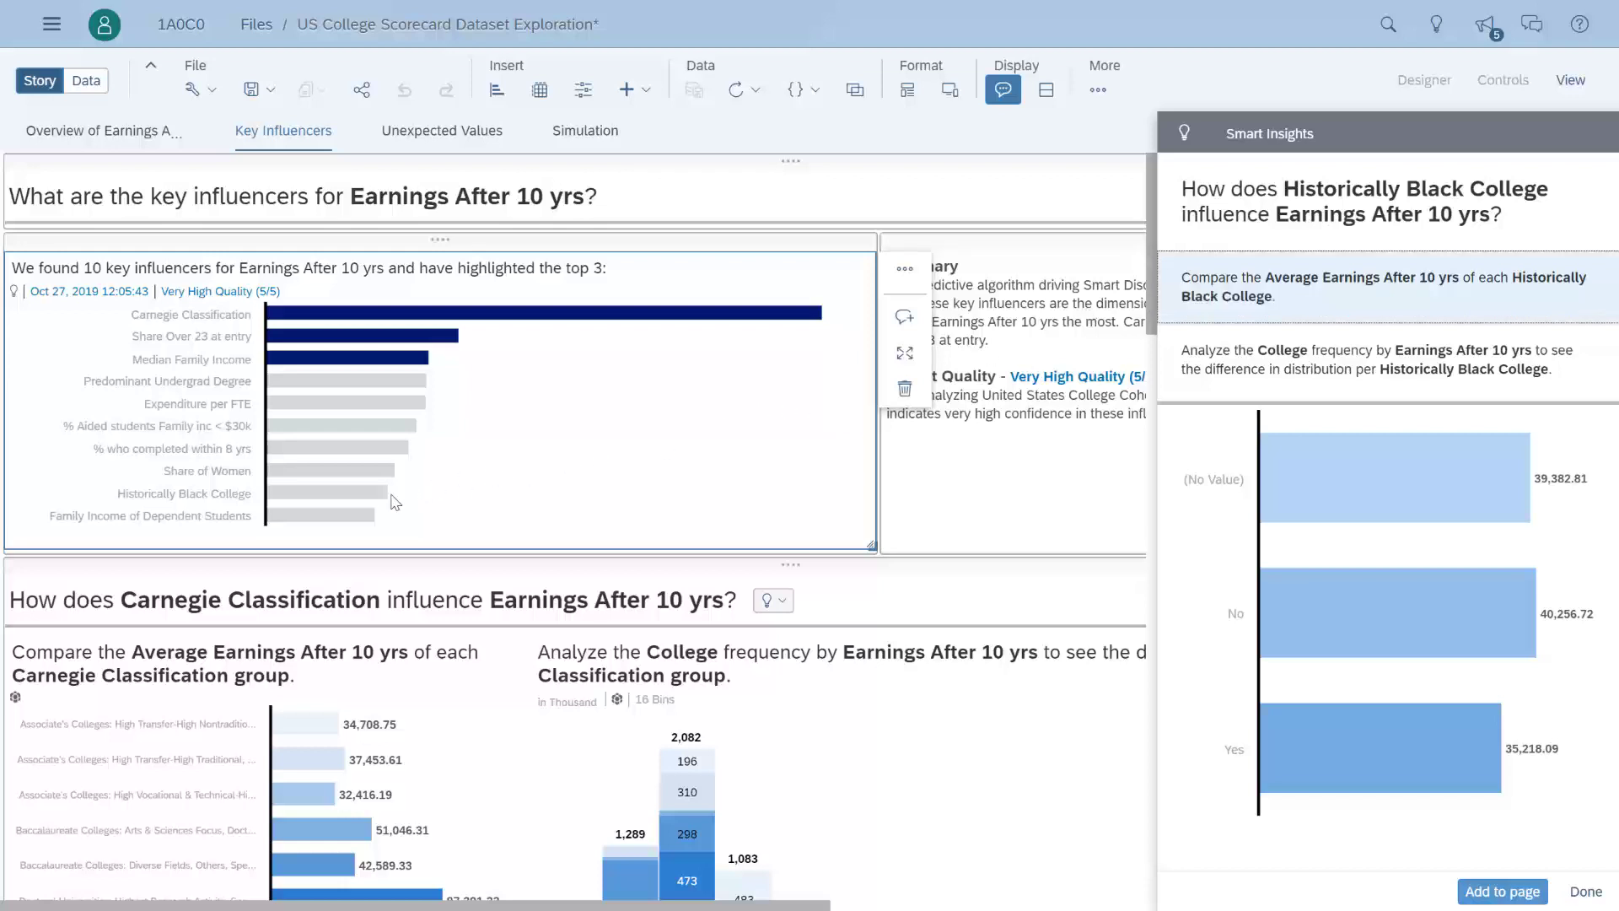
mouse_move(319, 514)
click(434, 668)
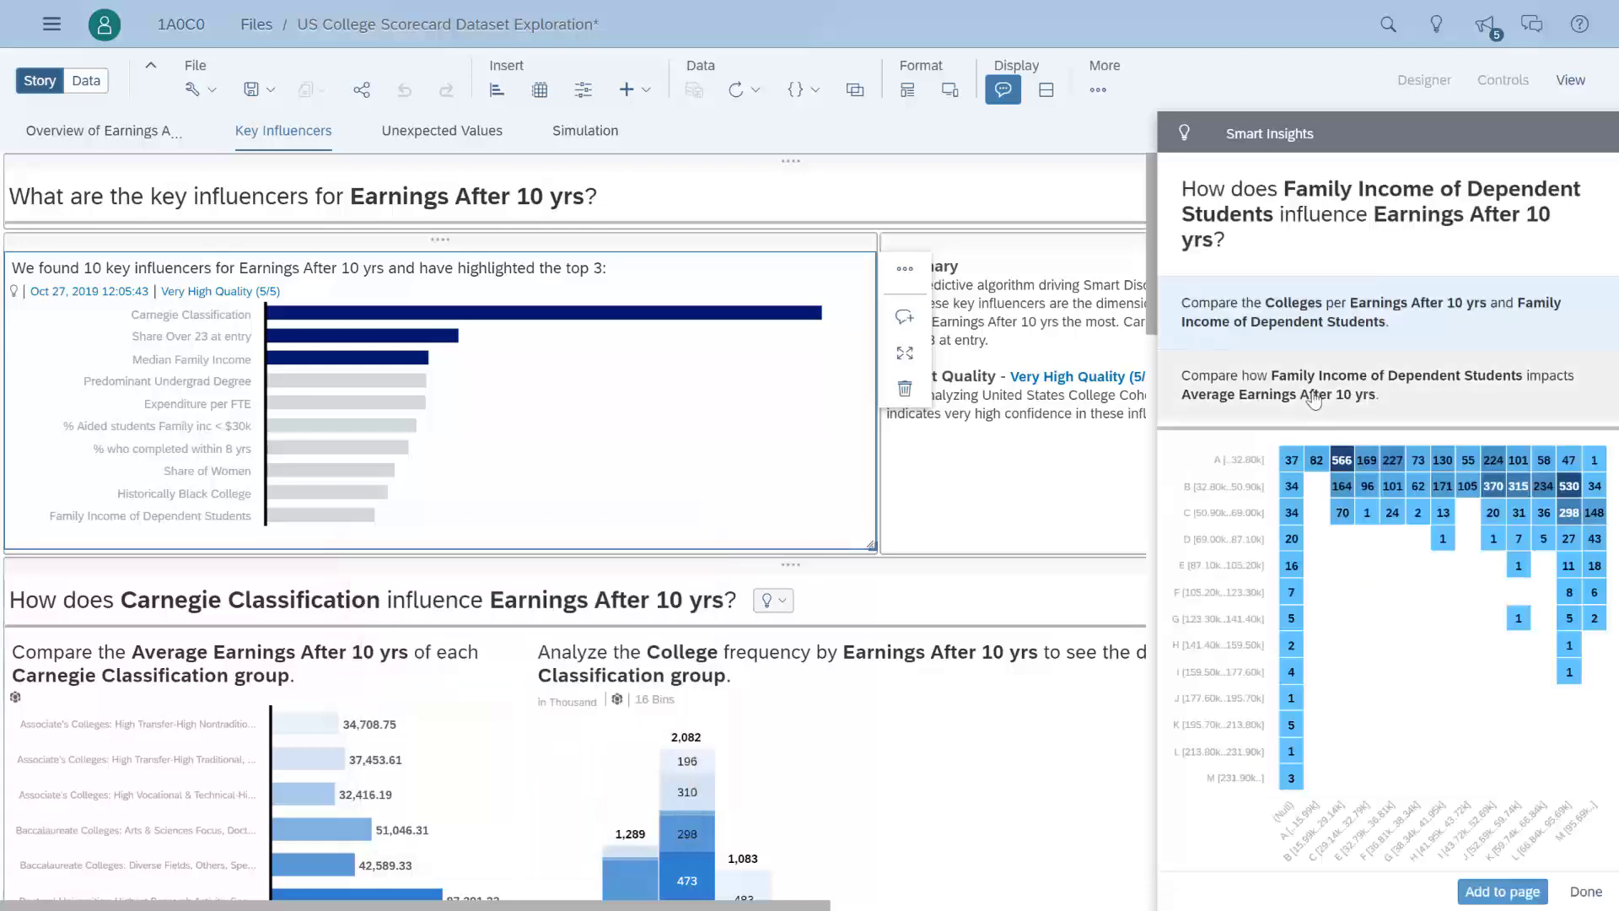
click(1314, 392)
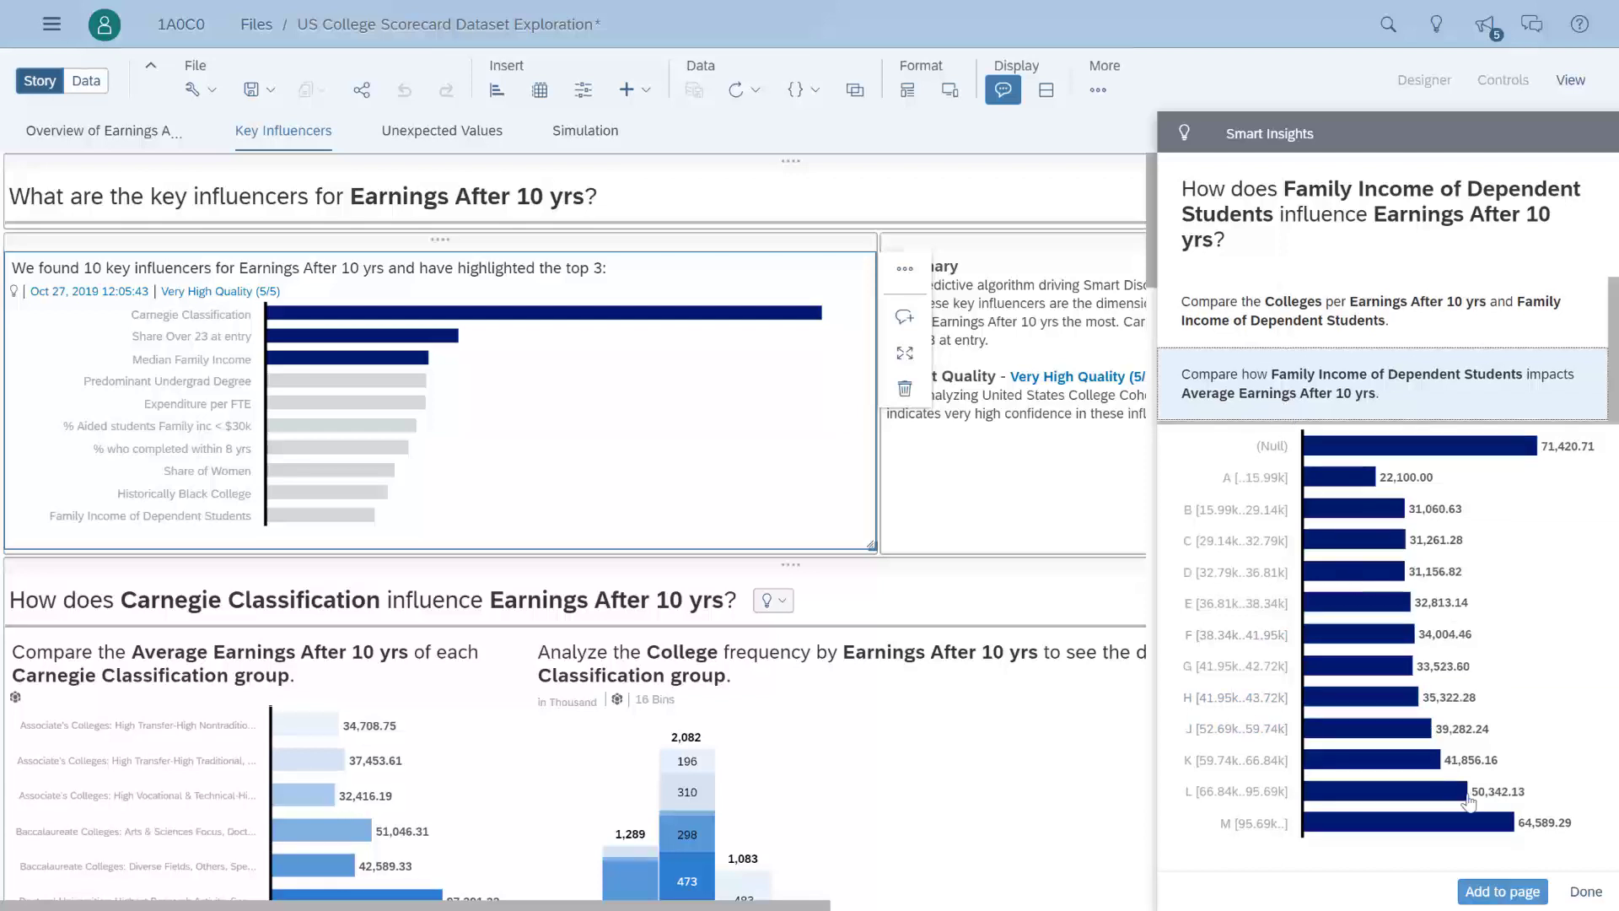
click(1584, 891)
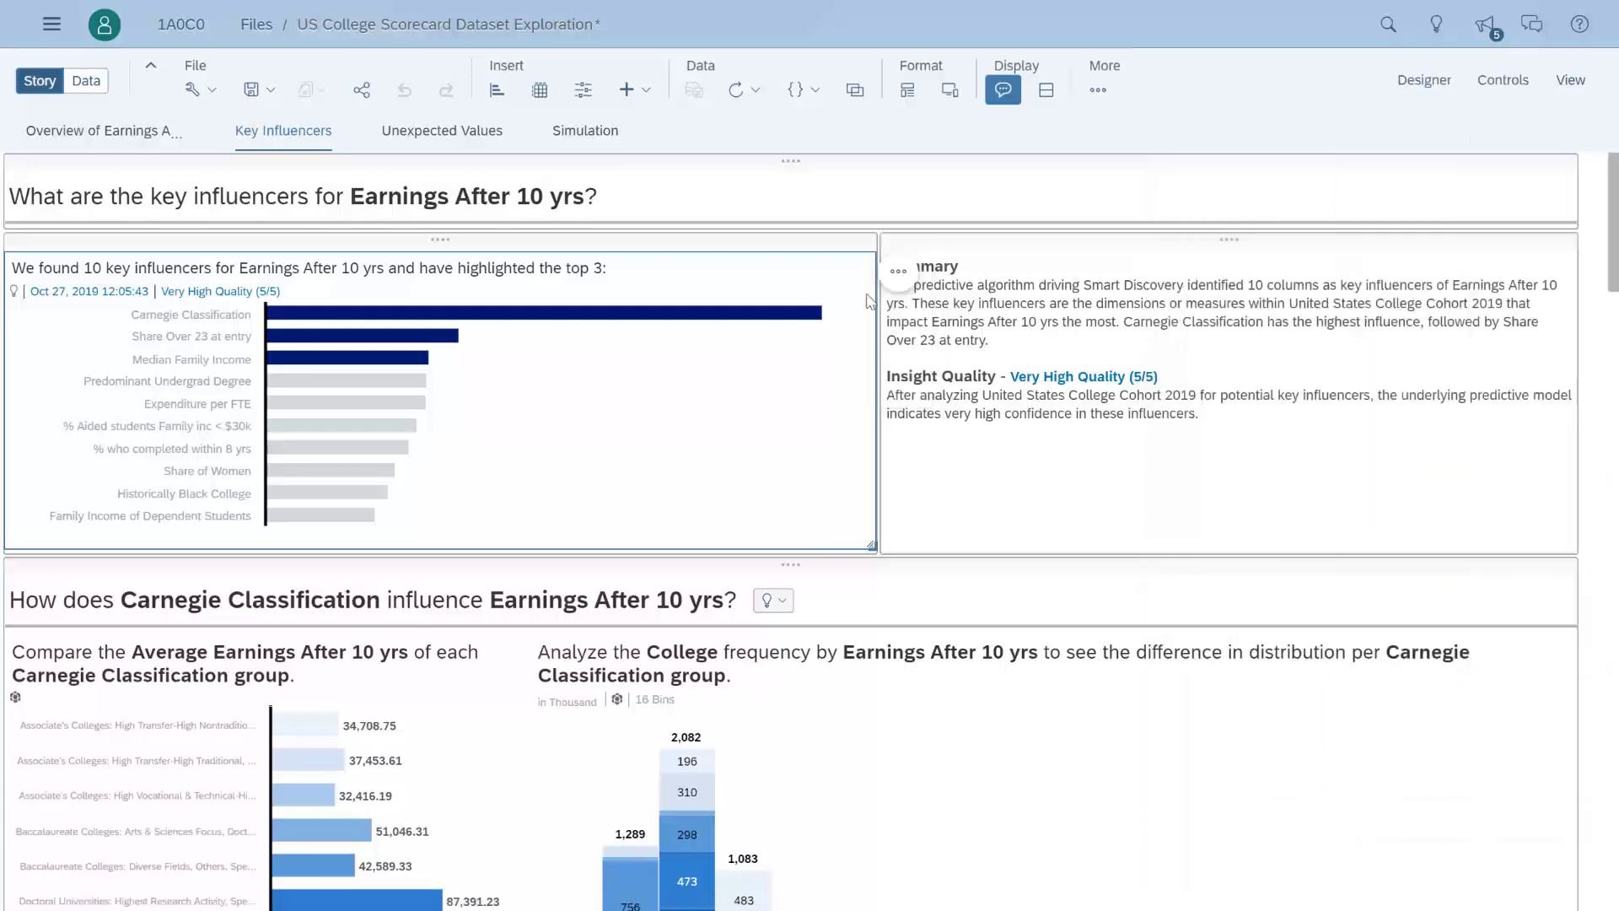
- Show the Earnings After 10 yrs key influencers chart in fullscreen
click(897, 272)
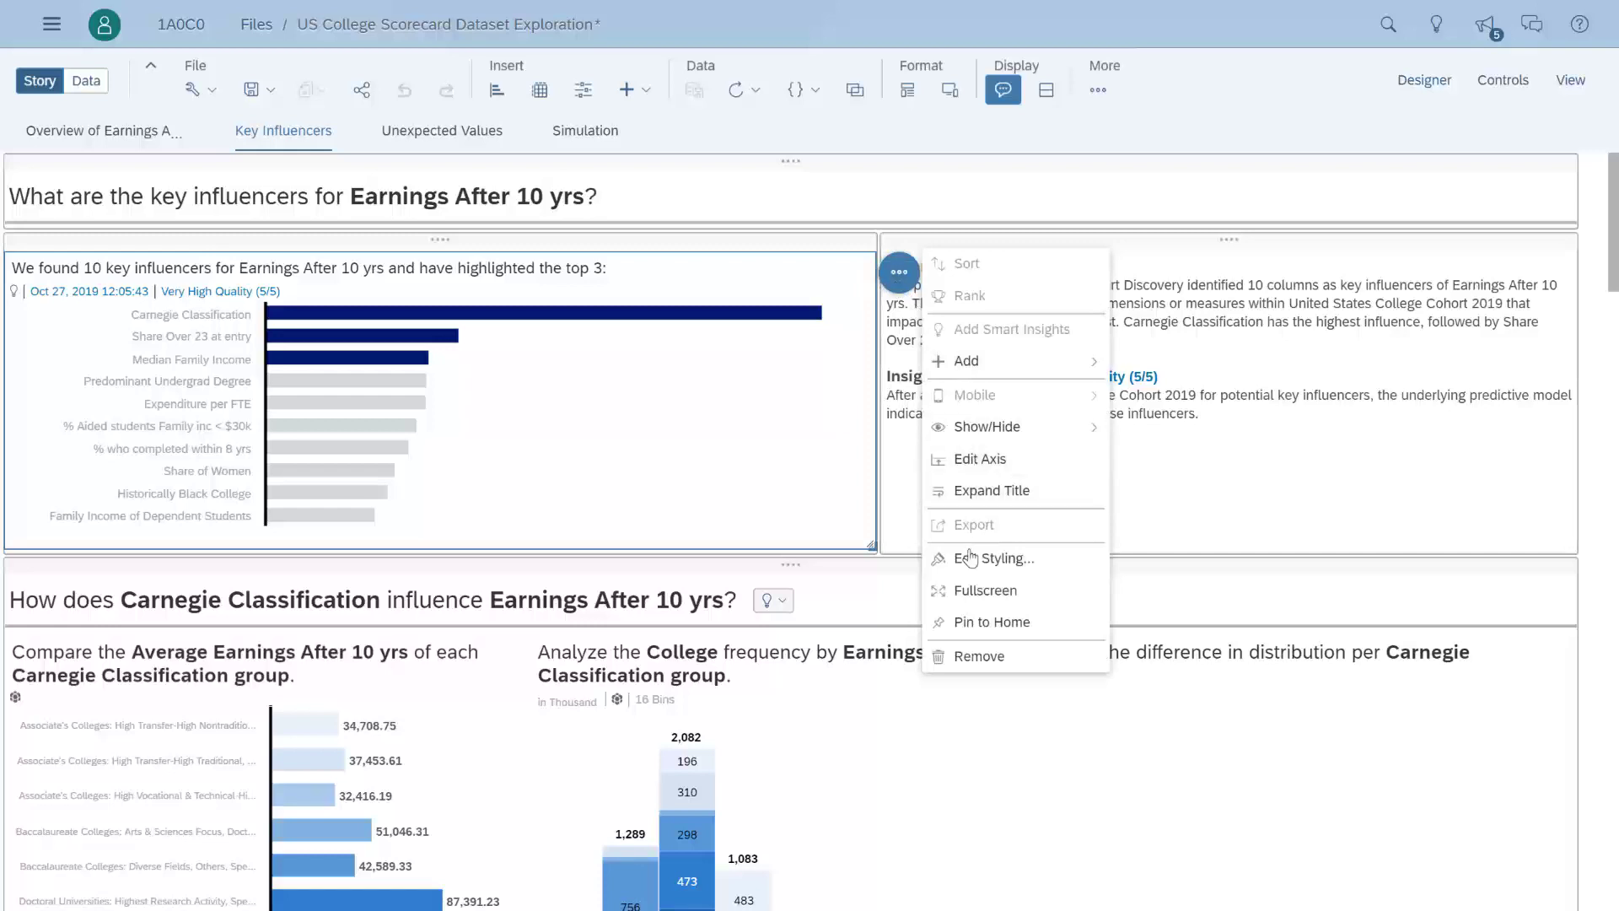
click(962, 588)
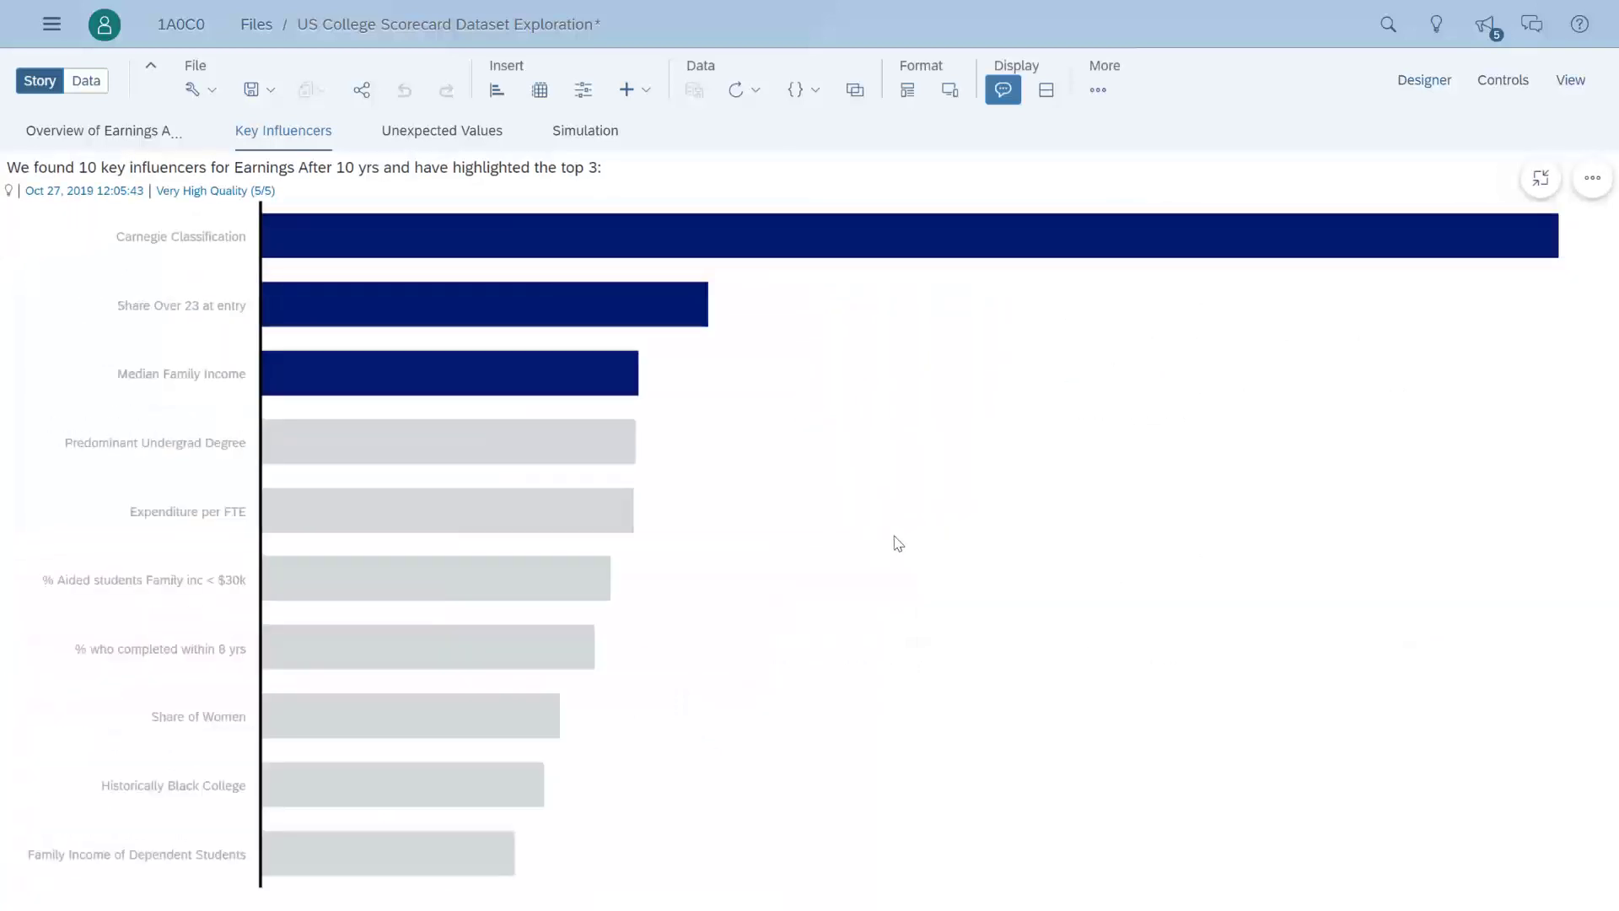